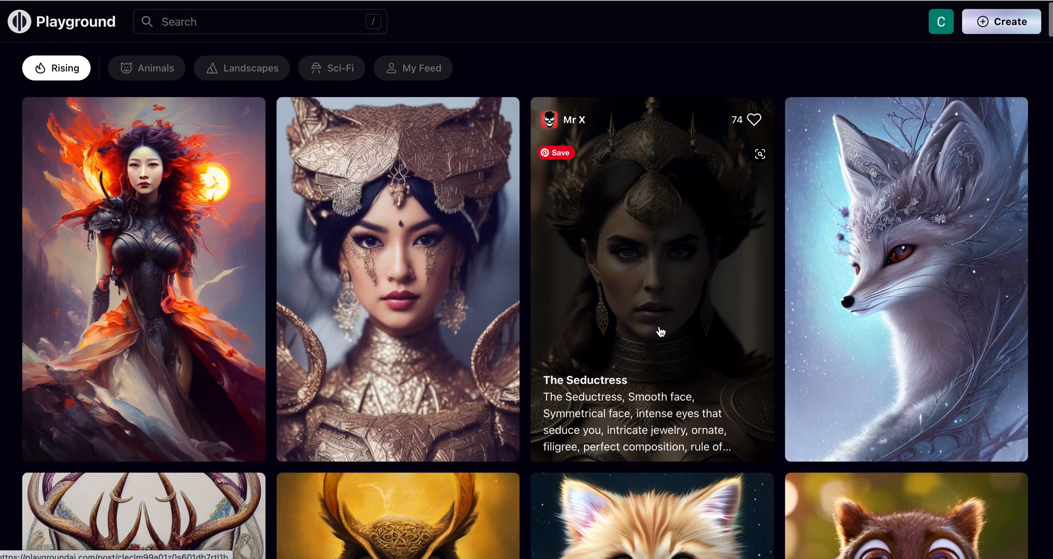
# Browse the Rising image feed and open the details of the "Aquamarine" portrait of the woman surrounded by white flowers
pyautogui.scroll(-1, 661, 332)
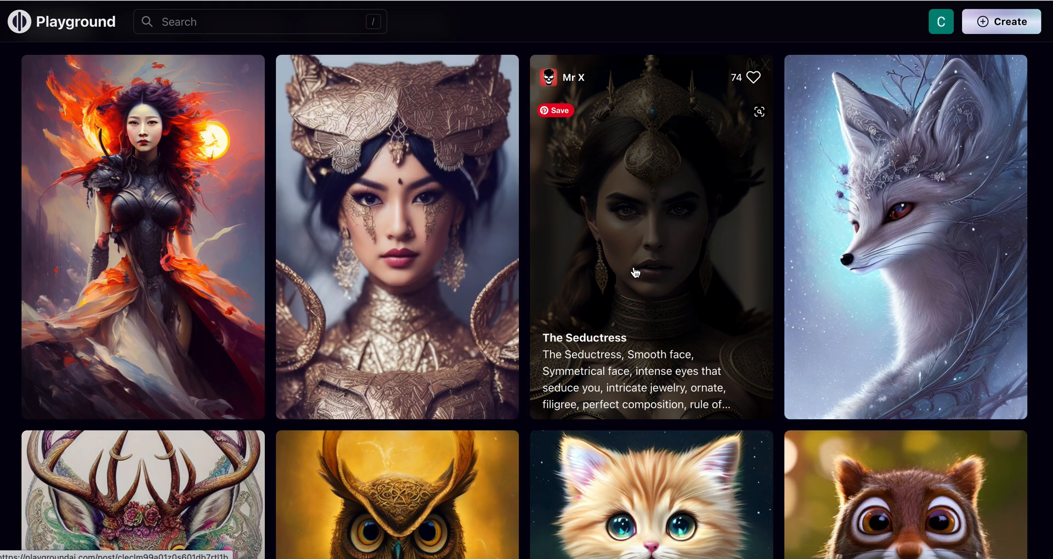
pyautogui.scroll(-6, 636, 274)
pyautogui.scroll(-5, 635, 272)
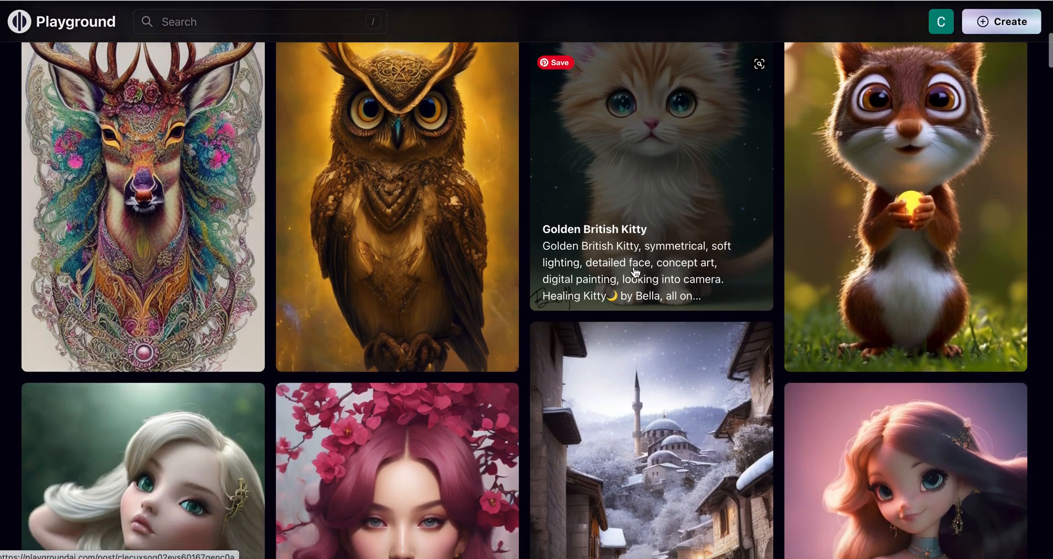
pyautogui.scroll(-5, 635, 273)
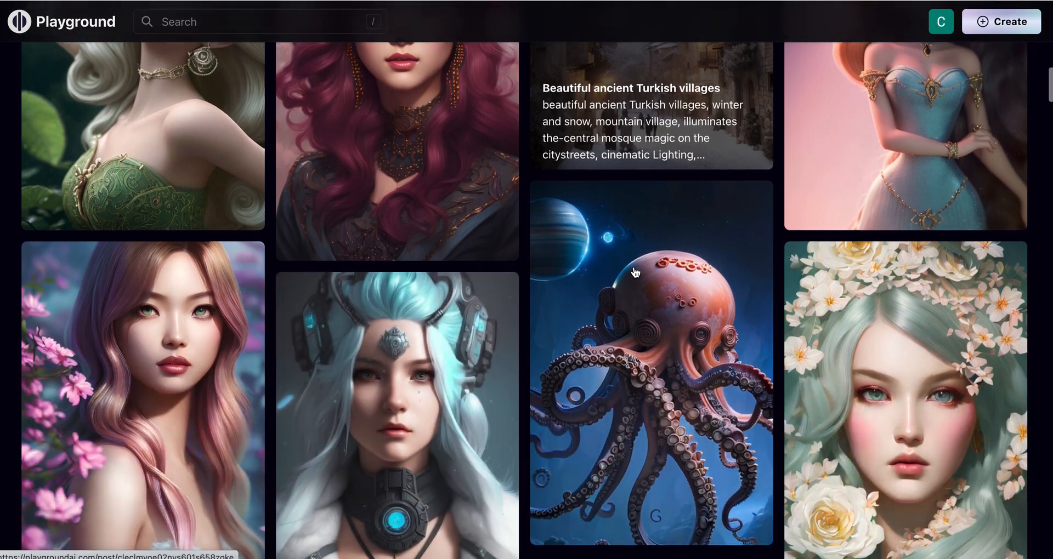
pyautogui.scroll(3, 636, 263)
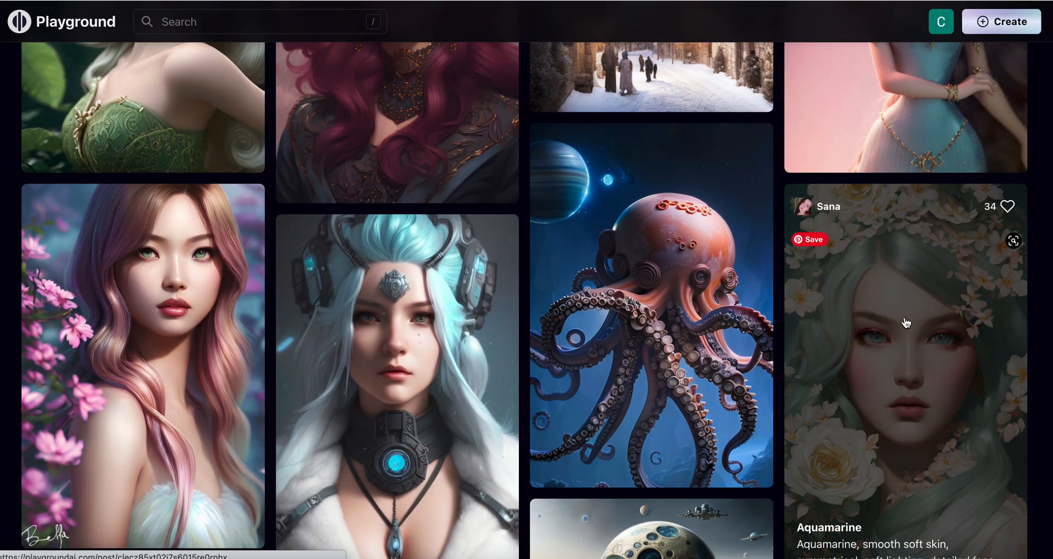
pyautogui.click(906, 323)
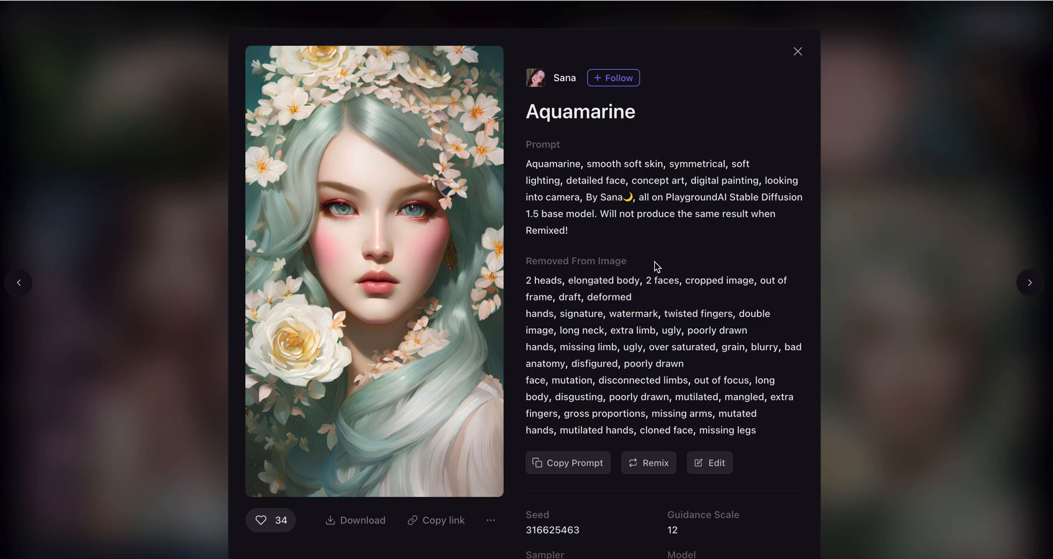
# Examine the Aquamarine image's prompt, removed-from-image terms, generation settings and similar images, and close its details
pyautogui.scroll(-1, 671, 281)
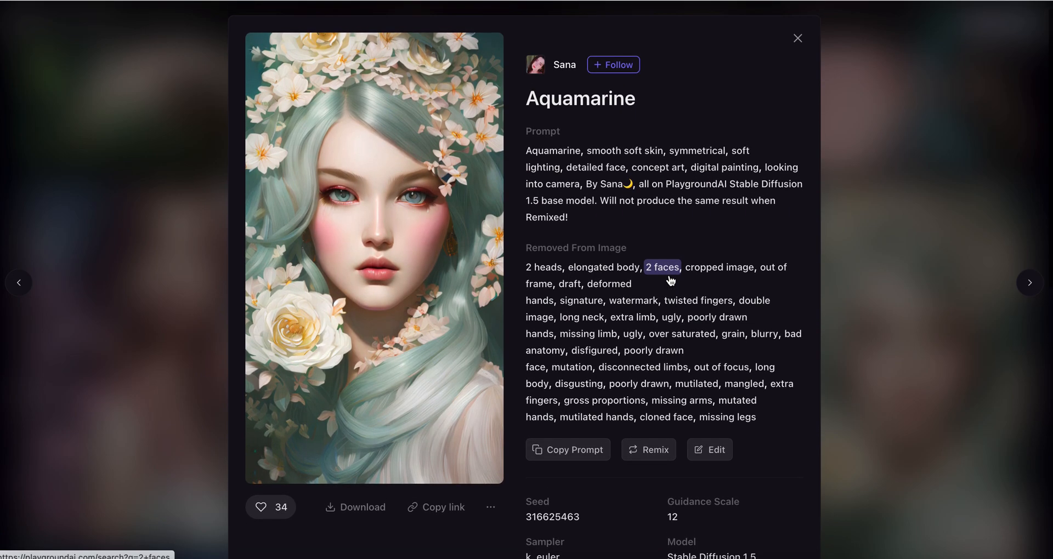
pyautogui.scroll(1, 358, 181)
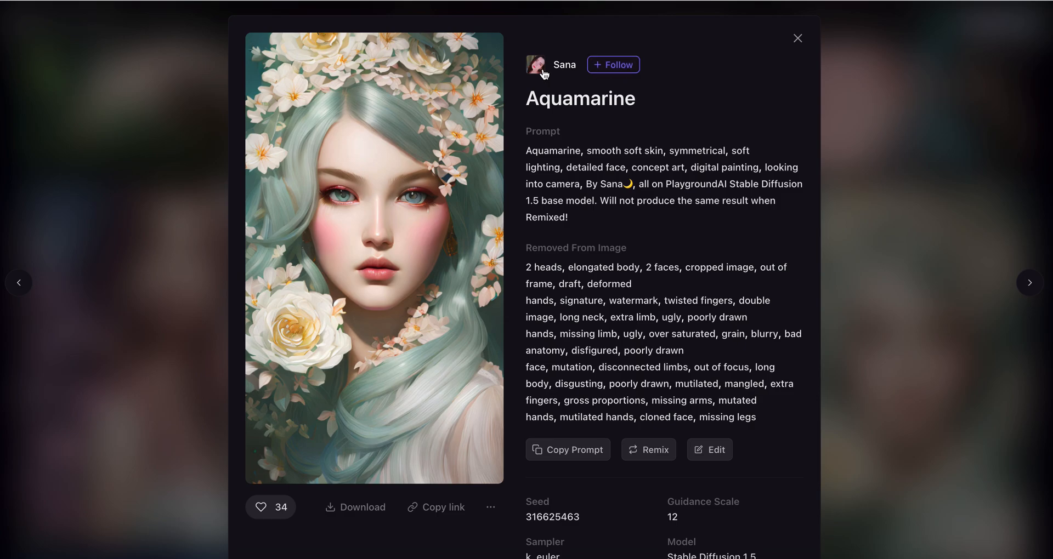
pyautogui.scroll(-4, 710, 280)
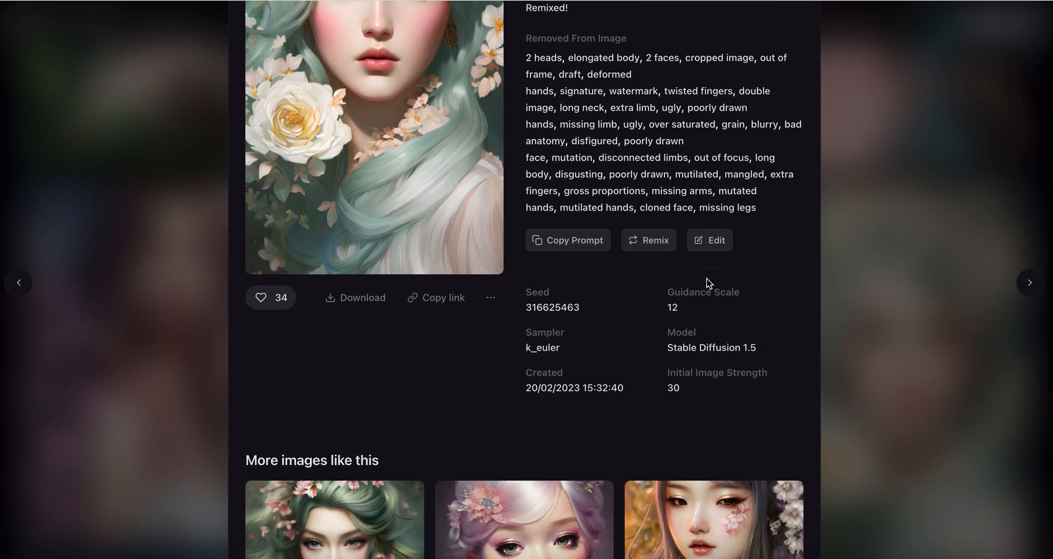
pyautogui.scroll(-4, 708, 282)
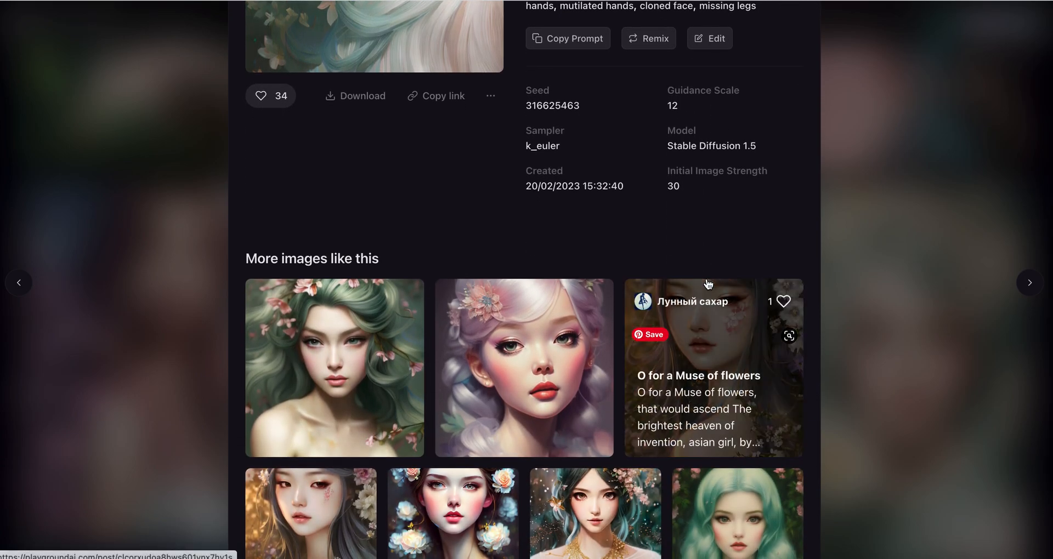
pyautogui.scroll(-3, 708, 282)
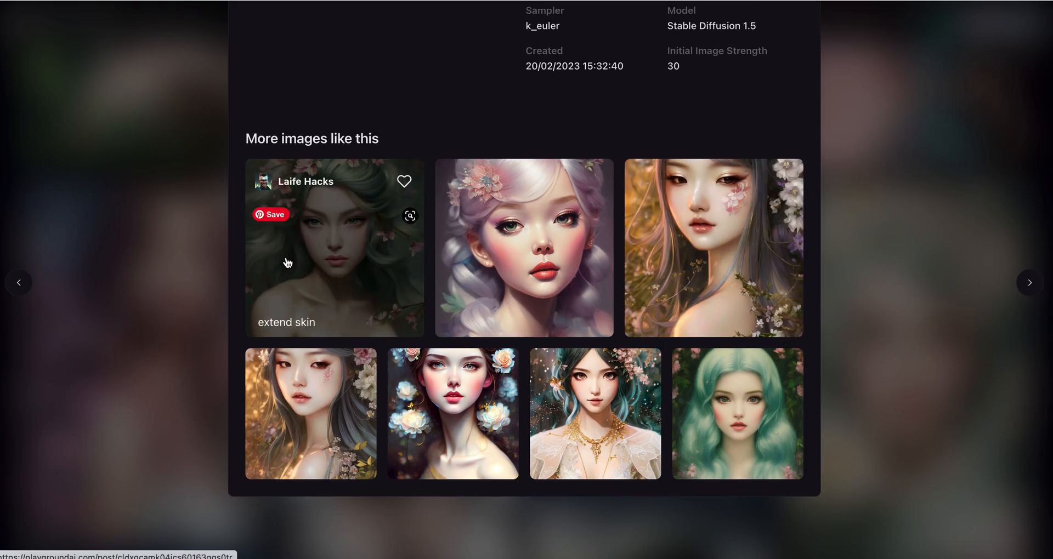
pyautogui.scroll(1, 630, 130)
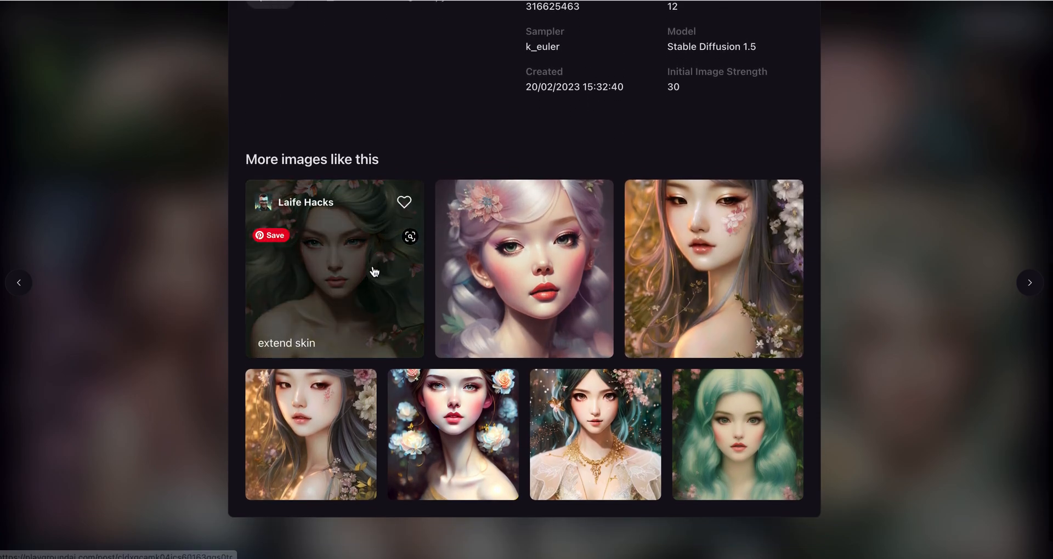
pyautogui.scroll(9, 738, 307)
pyautogui.scroll(2, 738, 301)
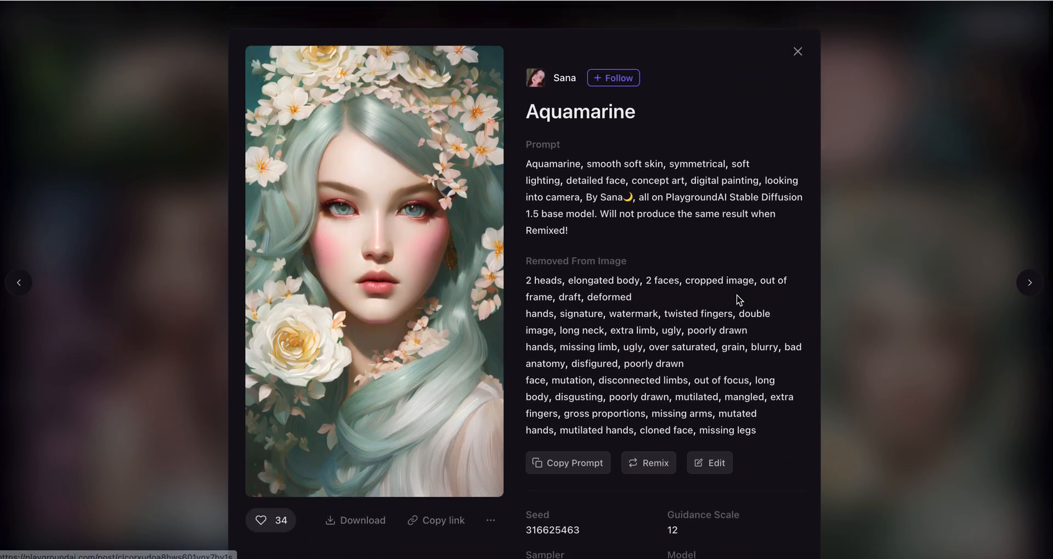
pyautogui.click(798, 52)
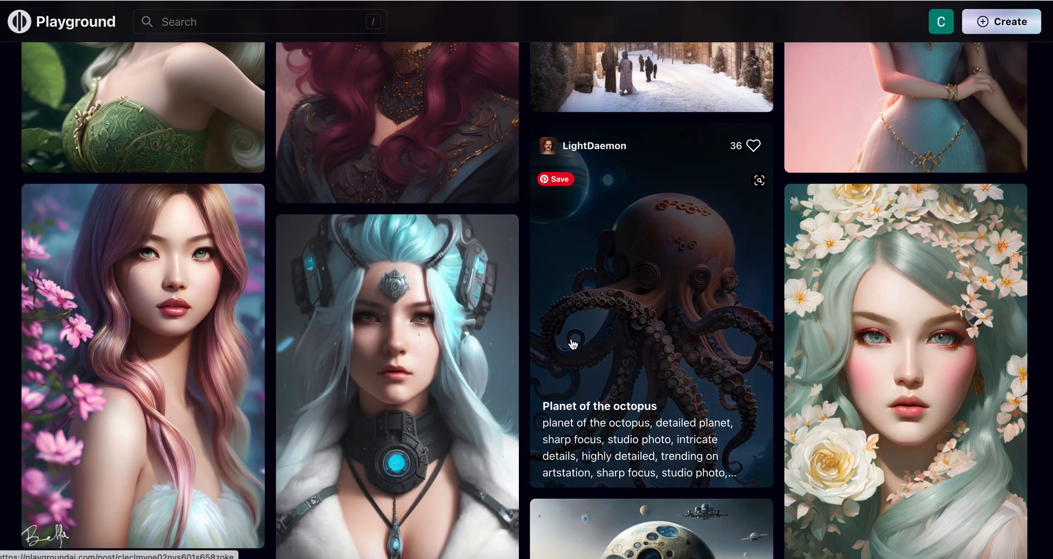
# Browse further through the feed and open the details of the "Lushill style" portrait of the grey cat with green eyes
pyautogui.scroll(-7, 573, 344)
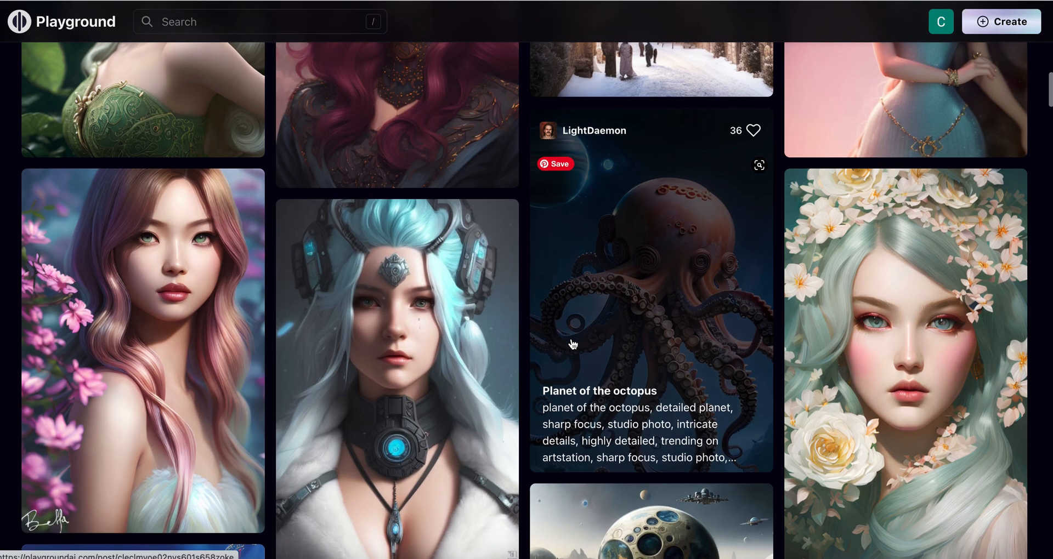
pyautogui.scroll(-2, 573, 343)
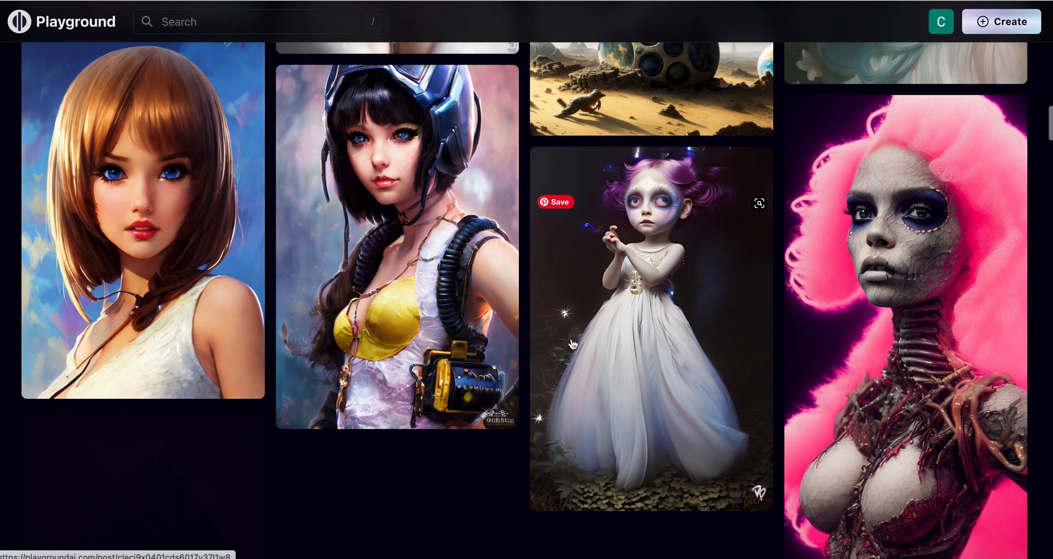
pyautogui.scroll(-6, 573, 344)
pyautogui.scroll(-2, 573, 344)
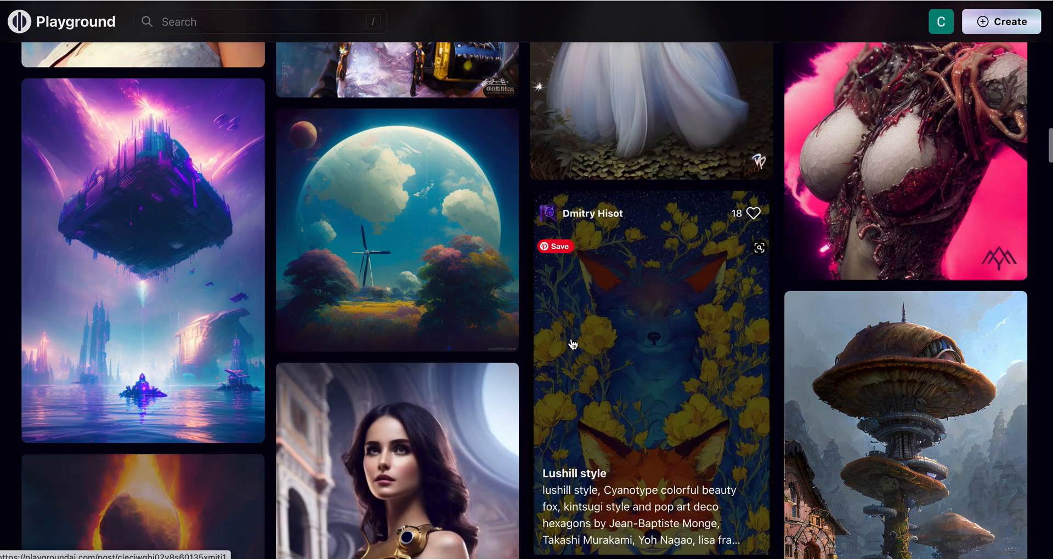
pyautogui.scroll(-6, 573, 344)
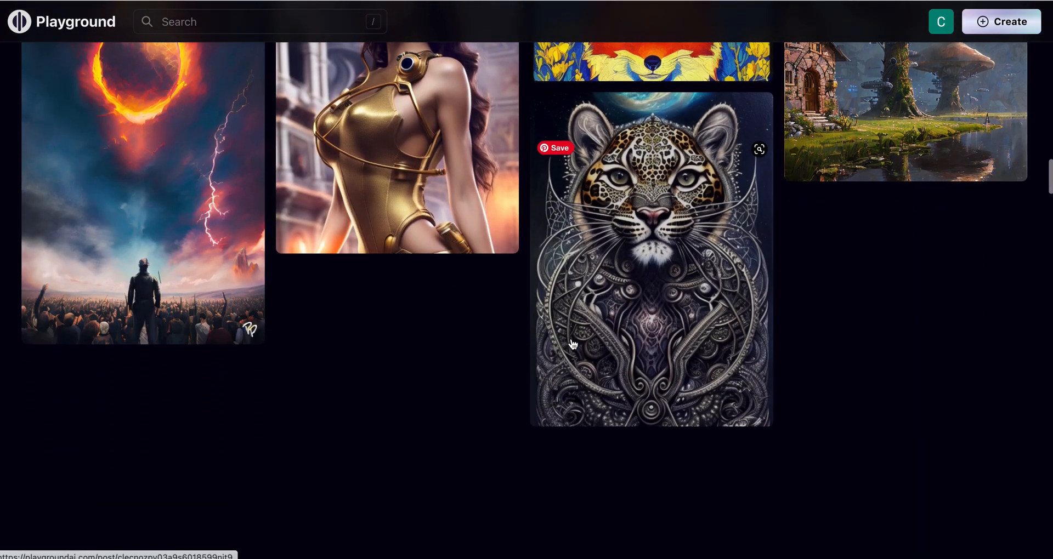
pyautogui.scroll(-3, 573, 344)
pyautogui.scroll(-12, 573, 344)
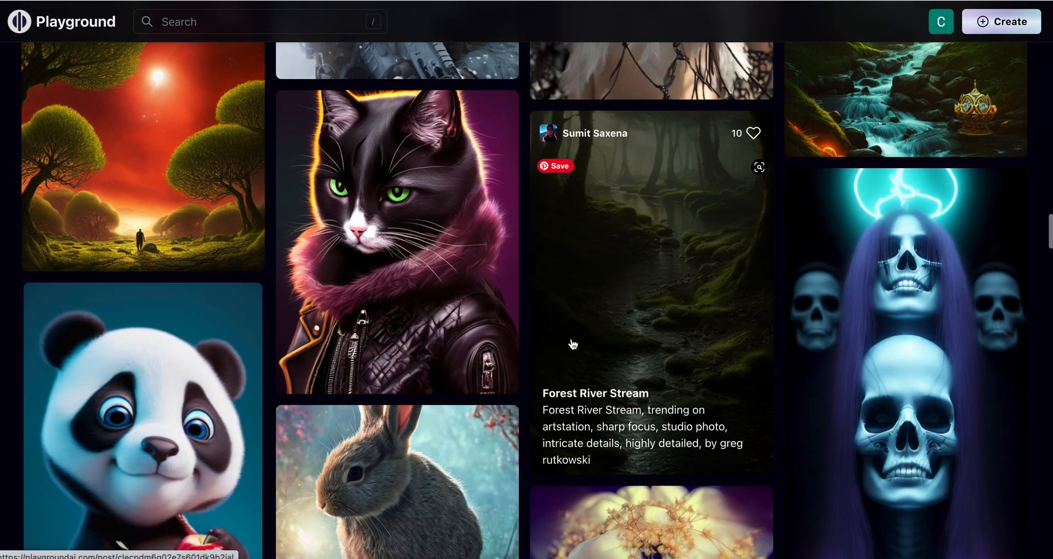
pyautogui.scroll(-5, 573, 343)
pyautogui.scroll(-6, 573, 344)
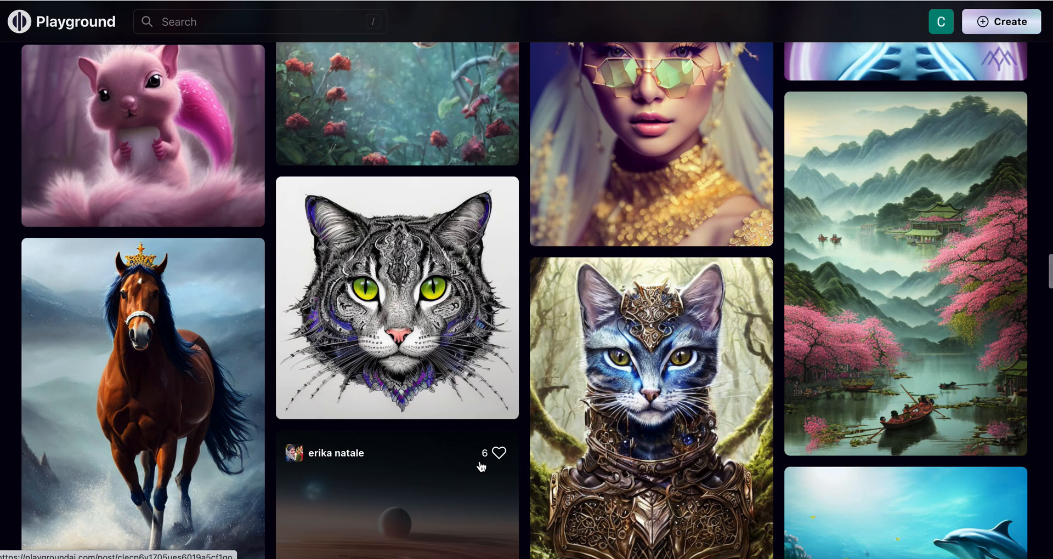
pyautogui.click(411, 274)
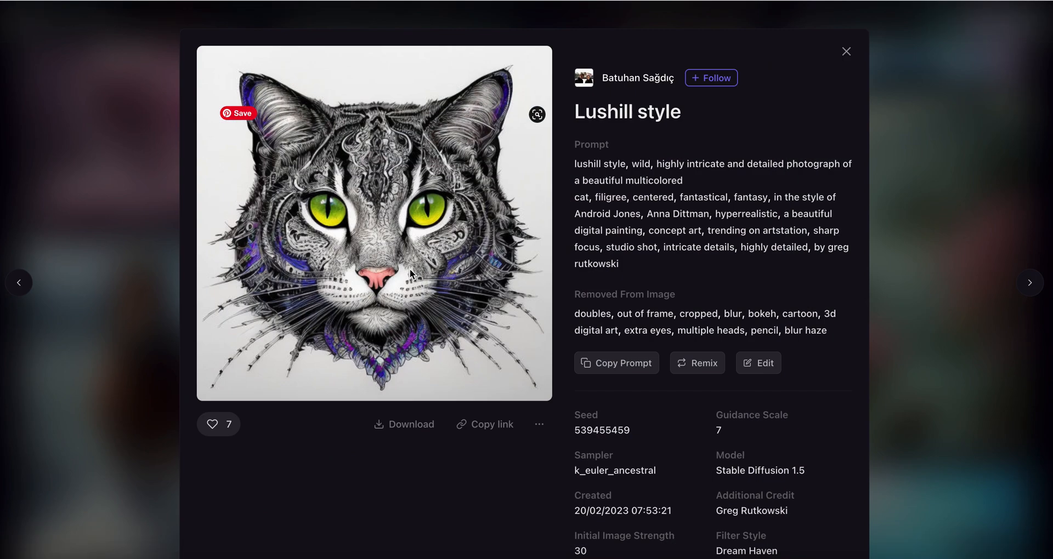
# Examine the cat portrait's prompt, removed-from-image terms, generation settings and similar images, and close its details
pyautogui.scroll(-2, 410, 269)
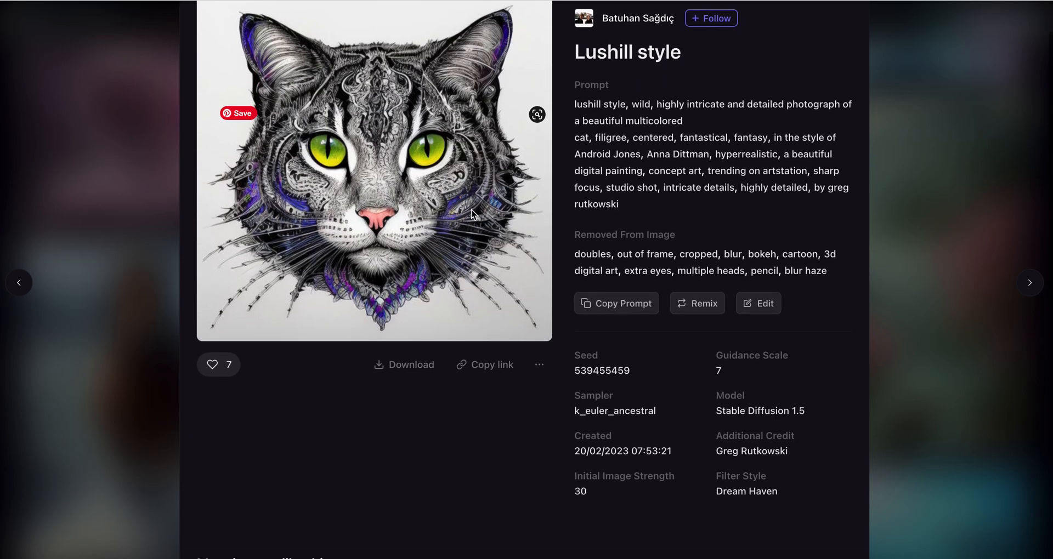
pyautogui.moveTo(656, 104); pyautogui.dragTo(629, 142)
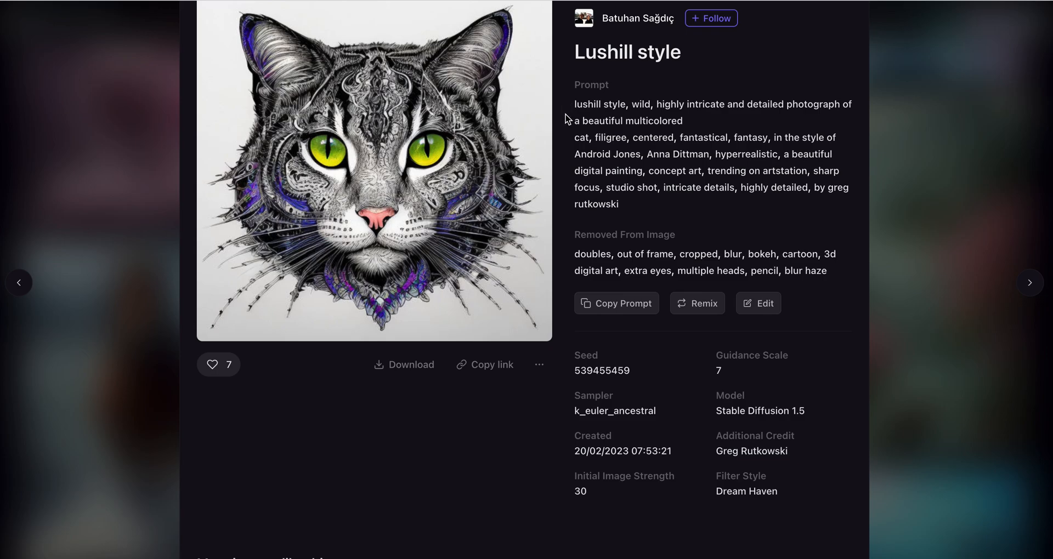
pyautogui.scroll(-1, 566, 119)
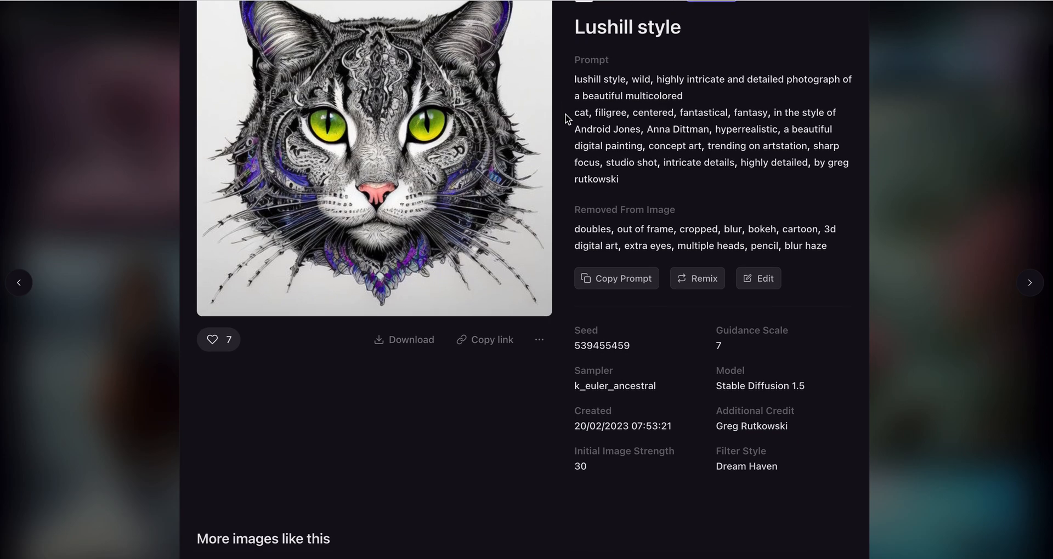
pyautogui.scroll(-2, 522, 364)
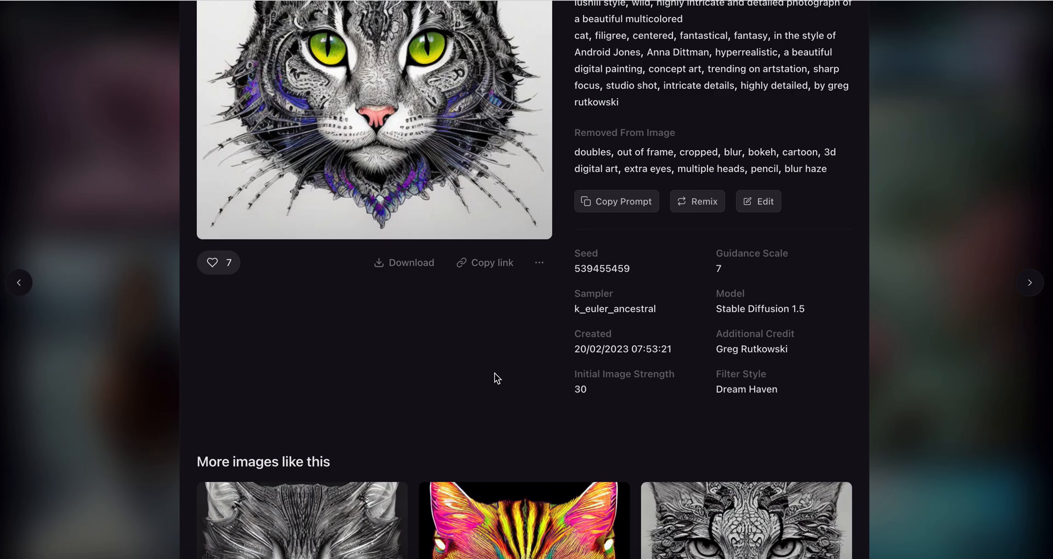
pyautogui.scroll(-3, 494, 377)
pyautogui.scroll(-5, 496, 378)
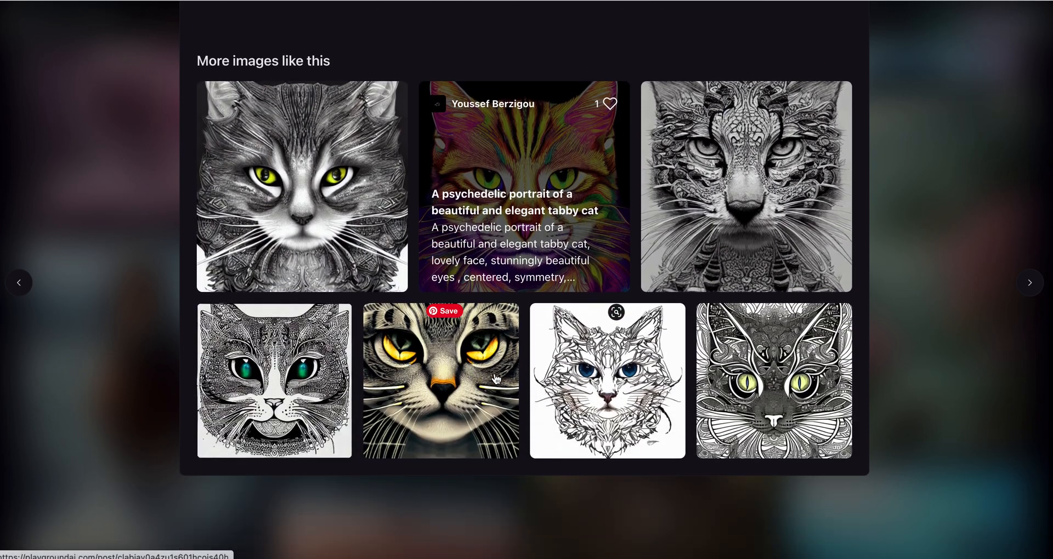
pyautogui.scroll(10, 496, 379)
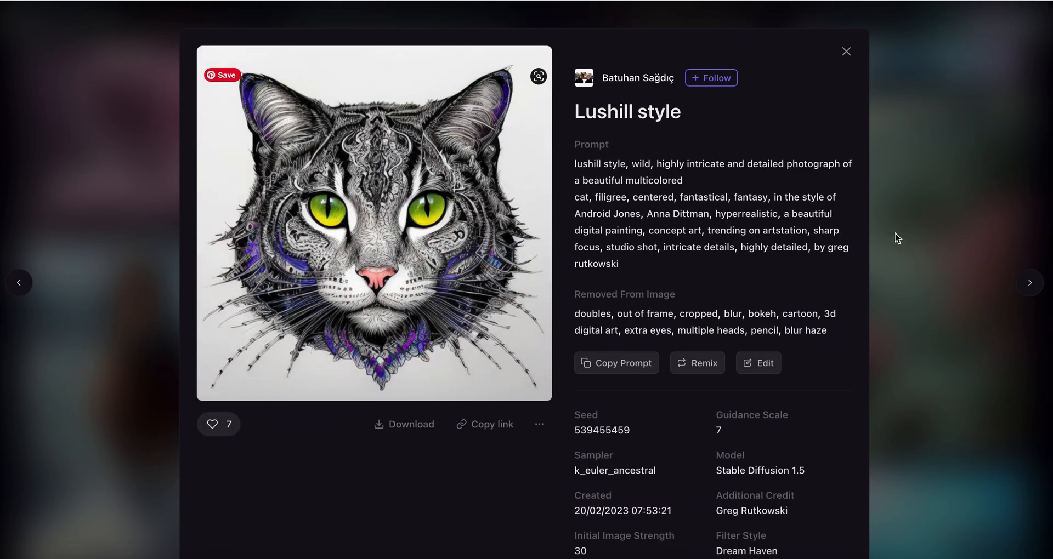
pyautogui.click(847, 53)
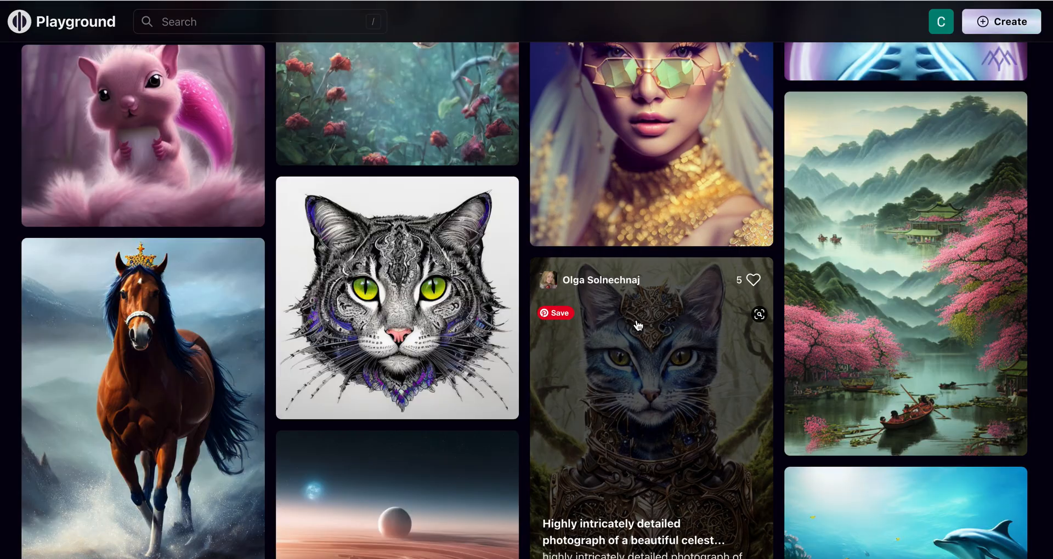
# Examine more community artworks below the cat portrait in the feed, comparing their styles and prompt previews
pyautogui.scroll(-8, 711, 383)
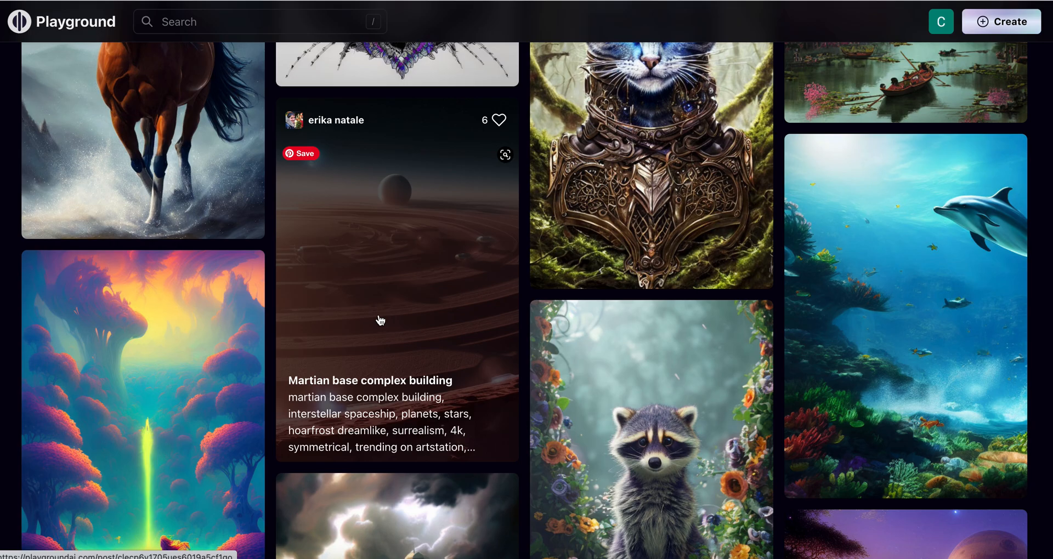
pyautogui.scroll(-4, 682, 272)
pyautogui.scroll(-6, 680, 264)
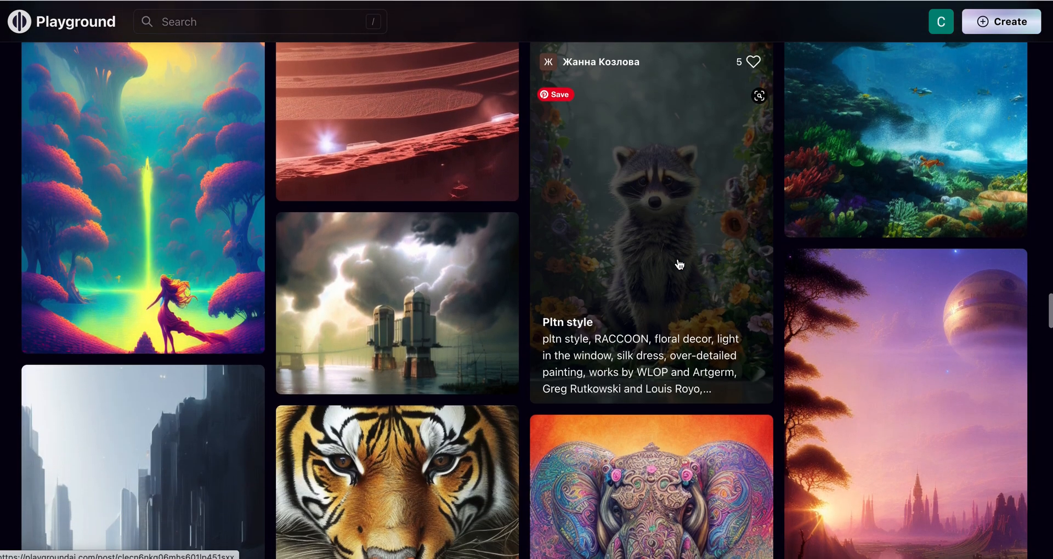
pyautogui.scroll(-1, 680, 264)
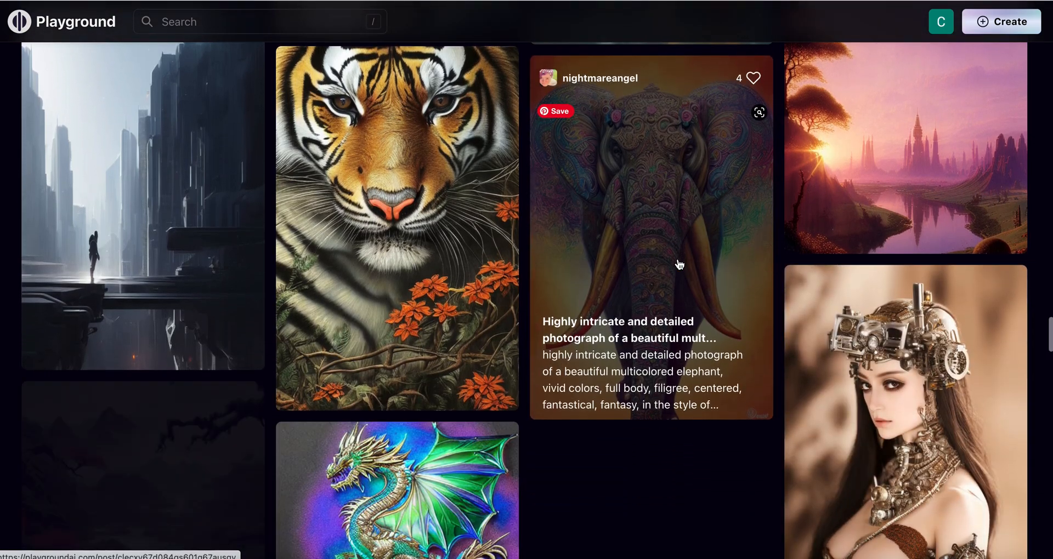
pyautogui.scroll(-5, 654, 220)
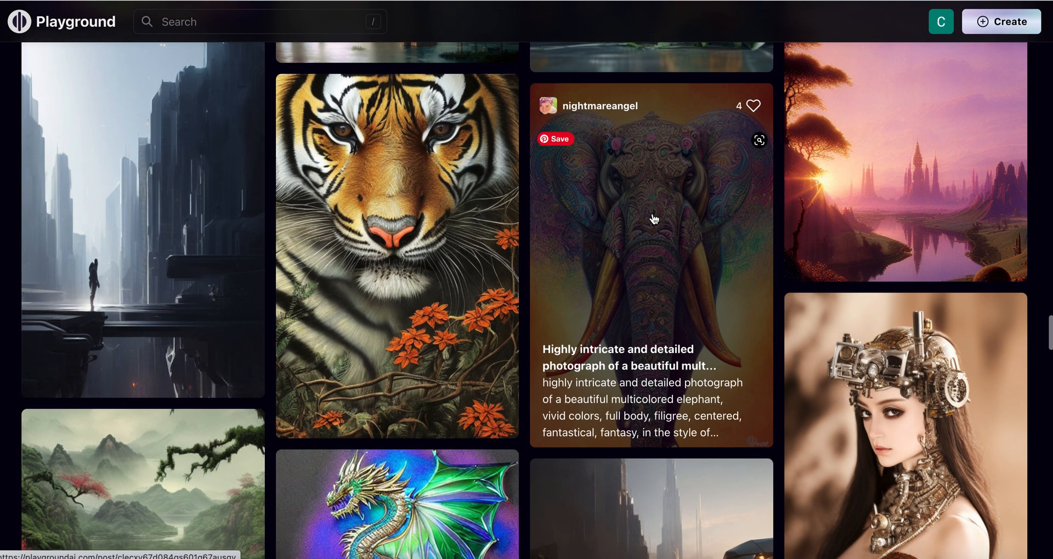
pyautogui.scroll(-5, 654, 220)
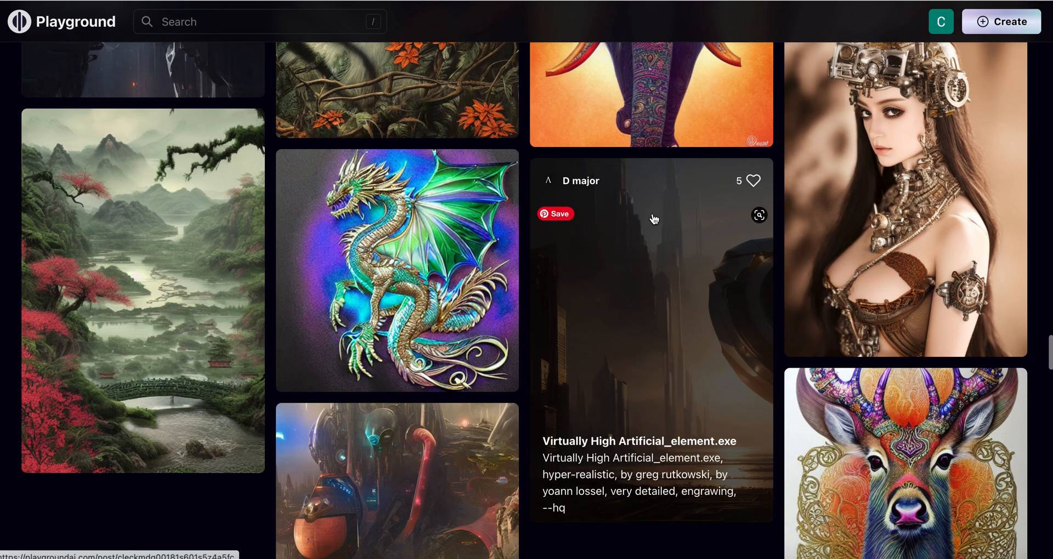
pyautogui.scroll(-1, 655, 219)
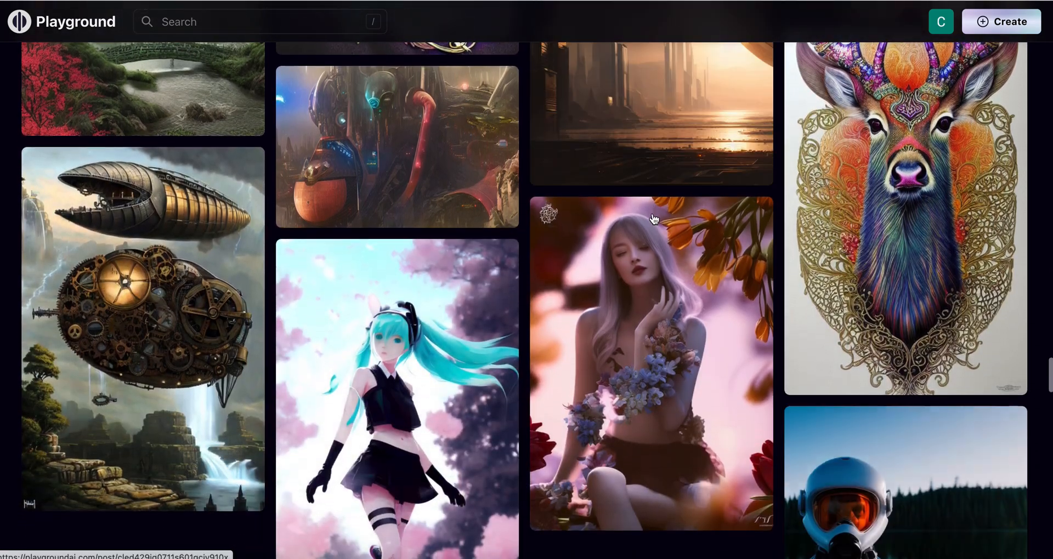
pyautogui.scroll(-4, 655, 219)
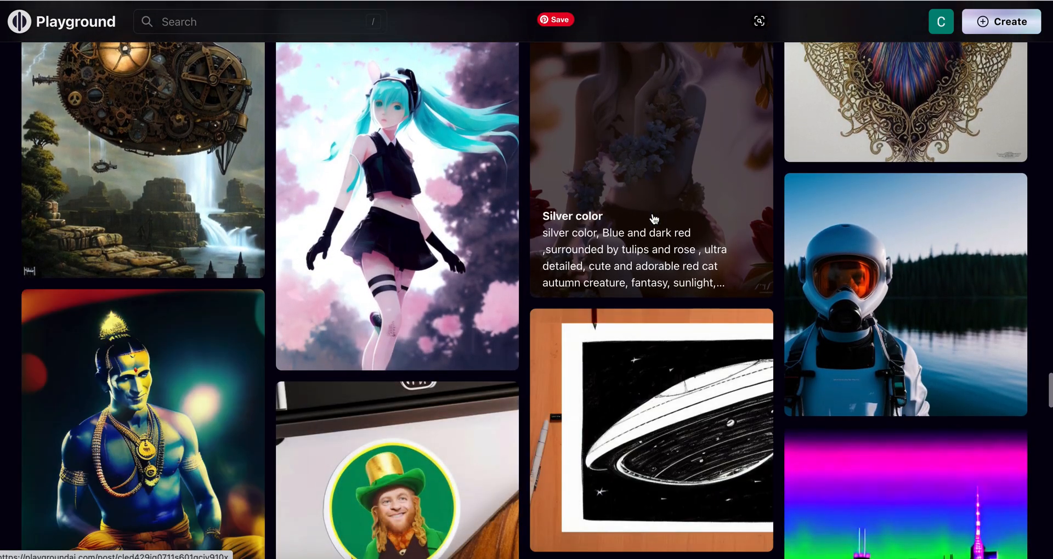
pyautogui.scroll(-4, 655, 219)
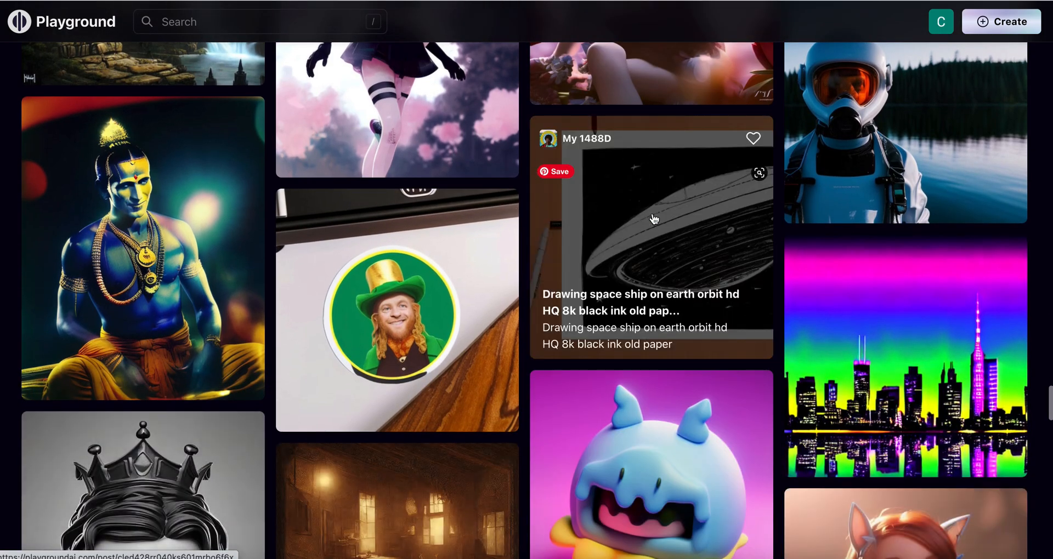
# Browse further through the feed and open the details of the "Pltn style" portrait of the crowned joker king
pyautogui.scroll(-4, 654, 220)
pyautogui.scroll(-2, 654, 219)
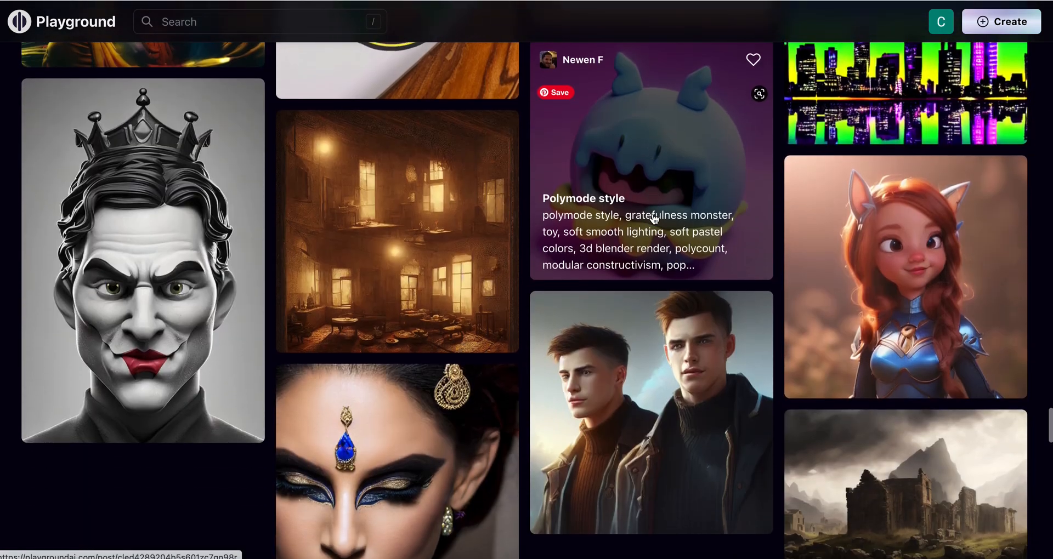
pyautogui.scroll(-2, 654, 219)
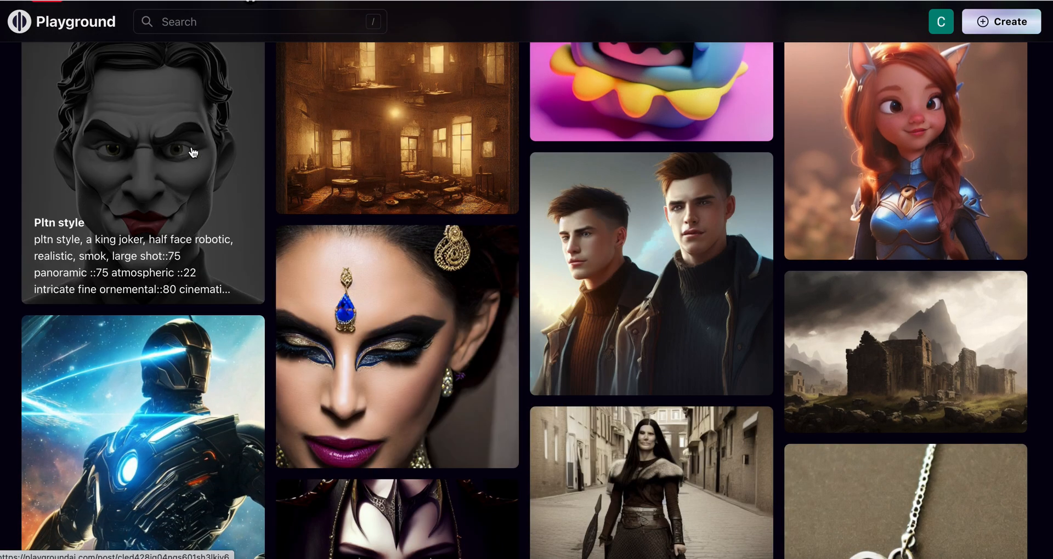
pyautogui.click(207, 149)
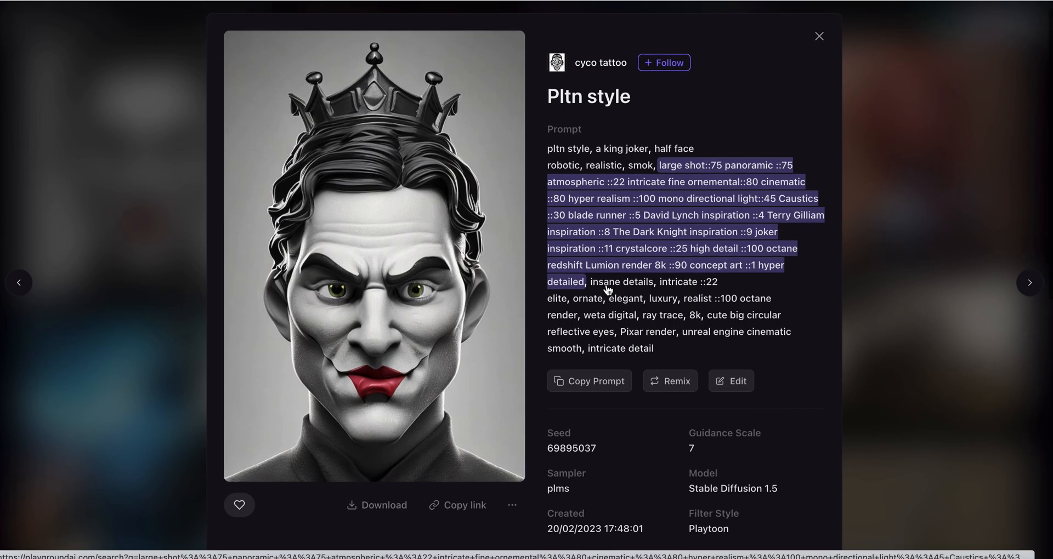
# Examine the joker king portrait's weighted prompt, generation settings and similar images, and close its details
pyautogui.scroll(-1, 608, 289)
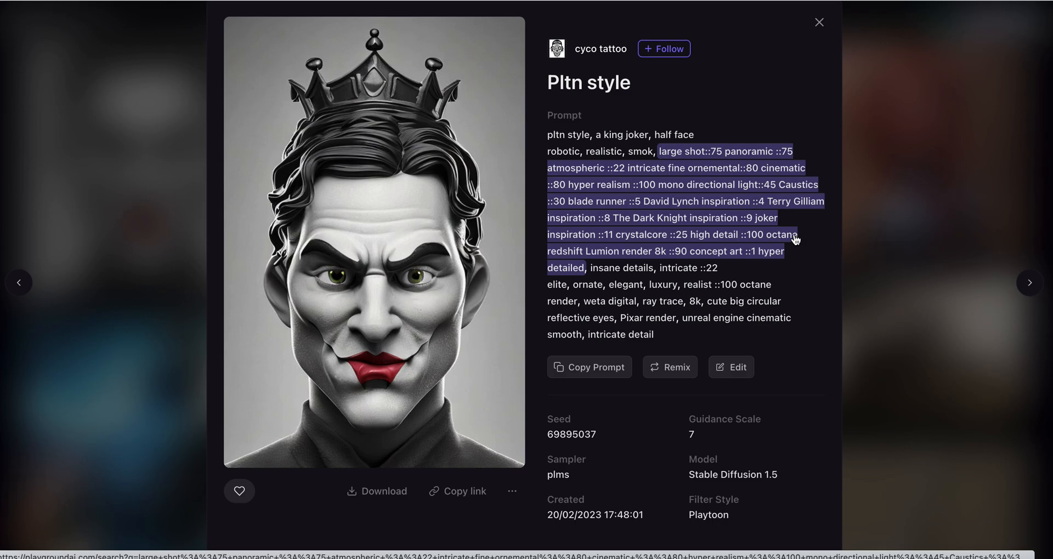
pyautogui.click(556, 271)
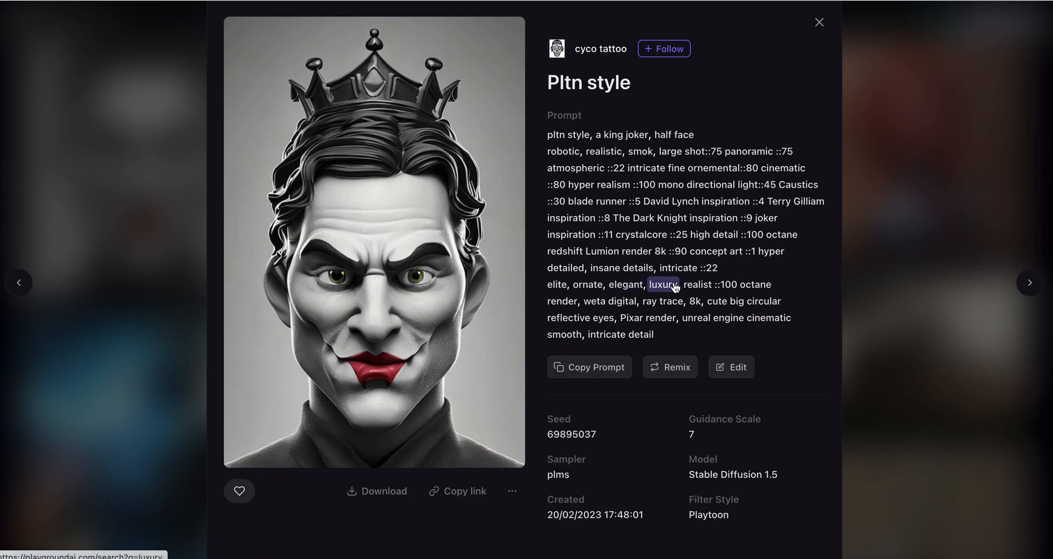
pyautogui.scroll(-3, 801, 277)
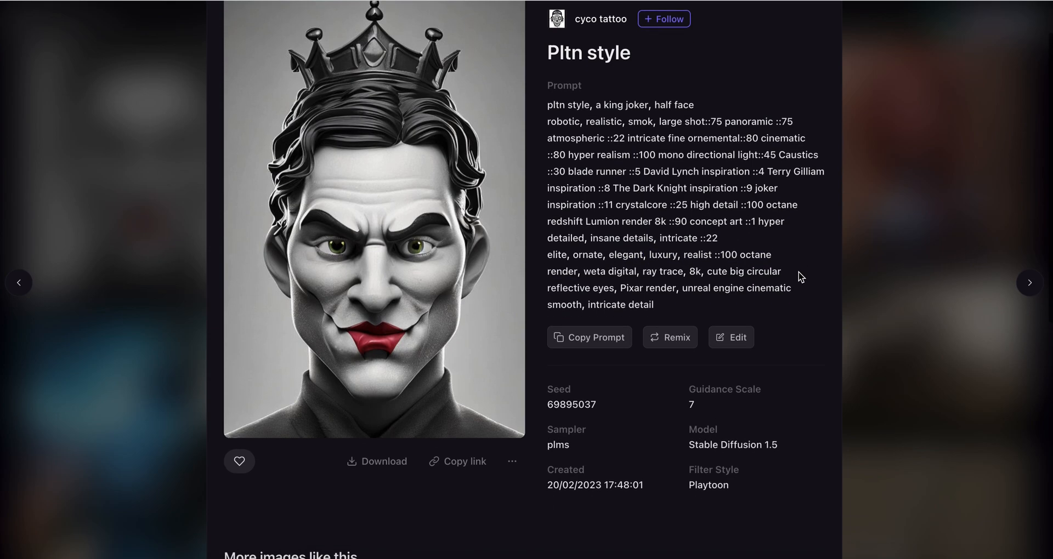
pyautogui.scroll(-5, 801, 277)
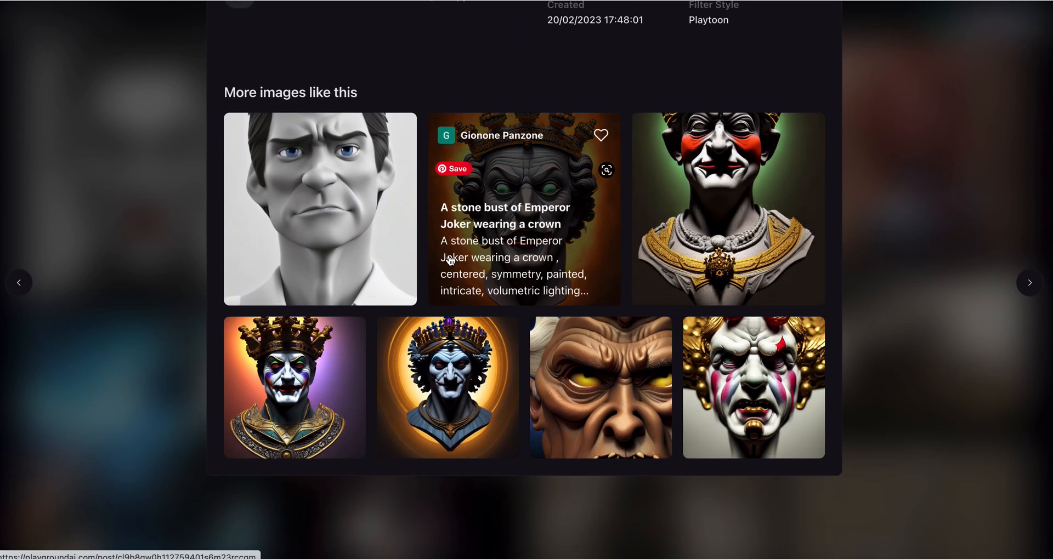
pyautogui.scroll(8, 630, 241)
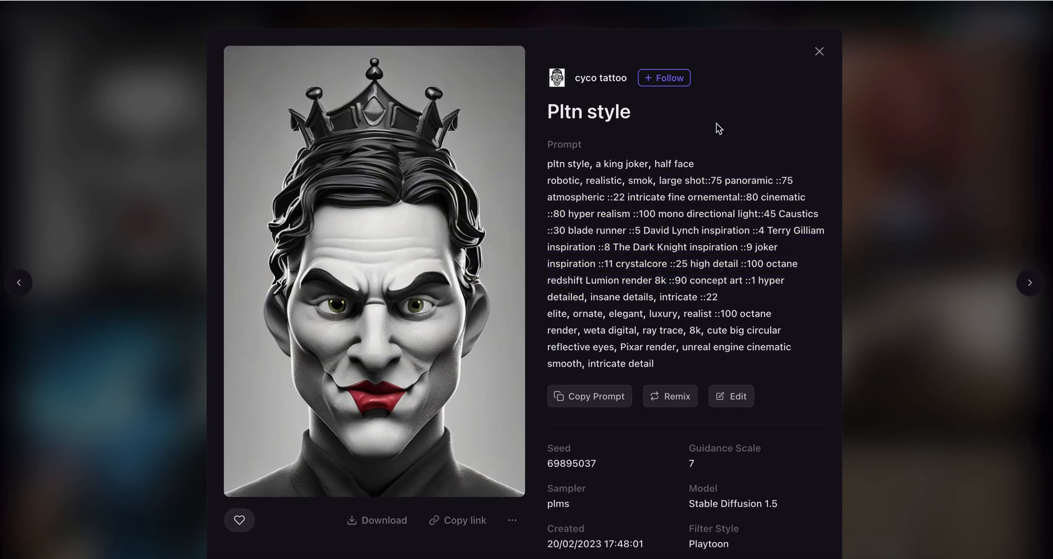
pyautogui.click(819, 54)
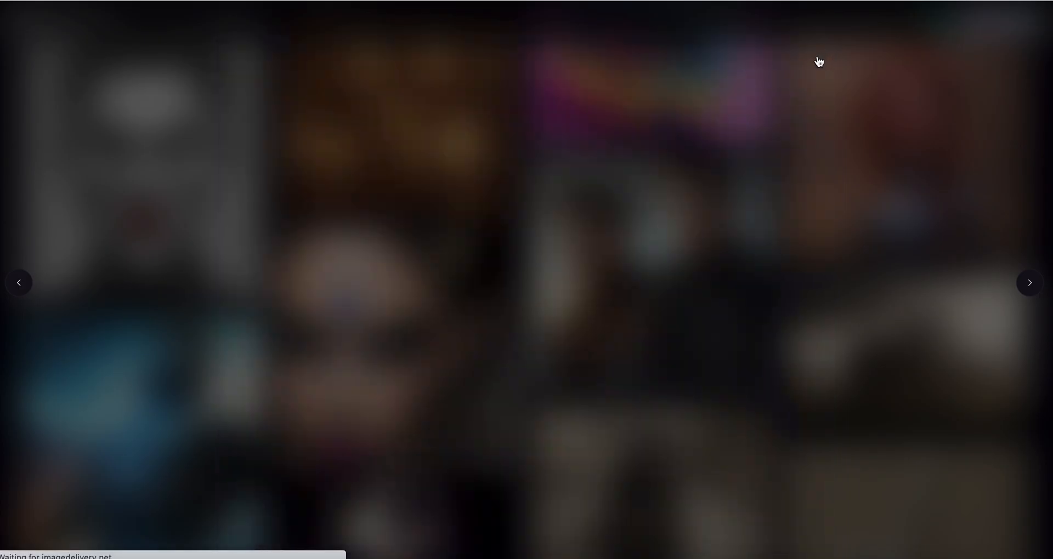
# Browse more artworks and prompt previews, examine the "Analog style" wolf portrait's prompt and generation settings, and close its details
pyautogui.scroll(-5, 544, 311)
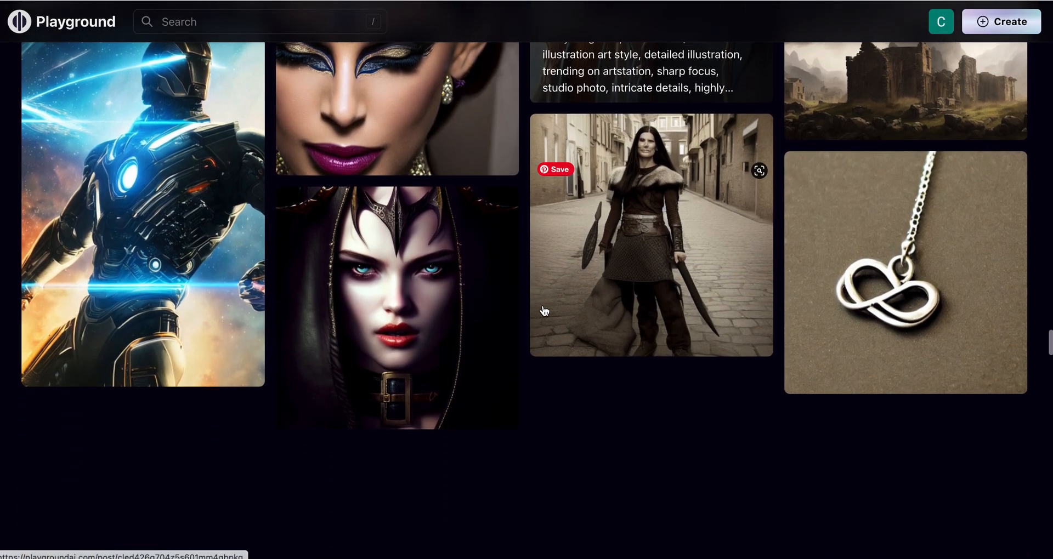
pyautogui.scroll(-5, 544, 311)
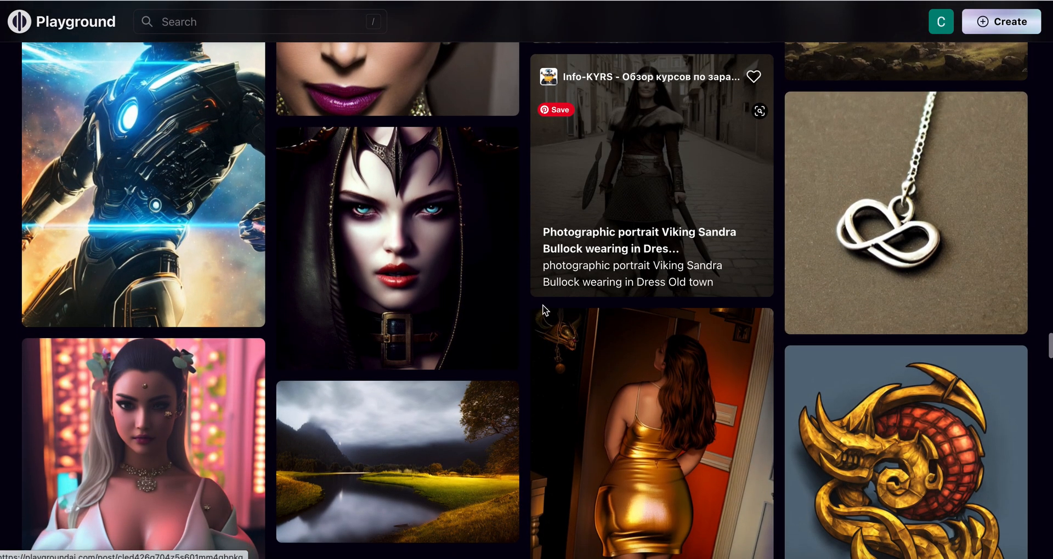
pyautogui.scroll(-1, 544, 311)
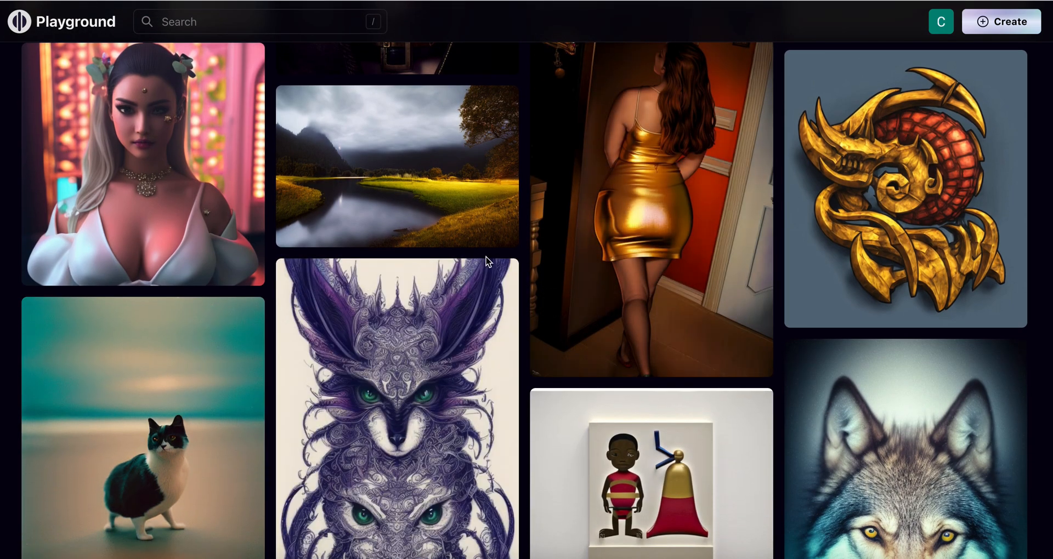
pyautogui.moveTo(127, 271)
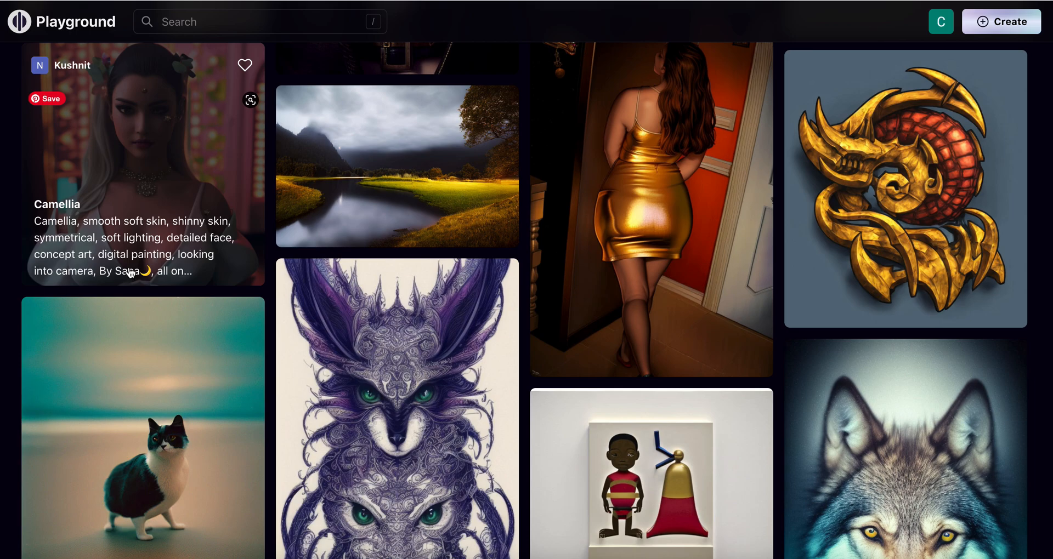
pyautogui.moveTo(502, 316)
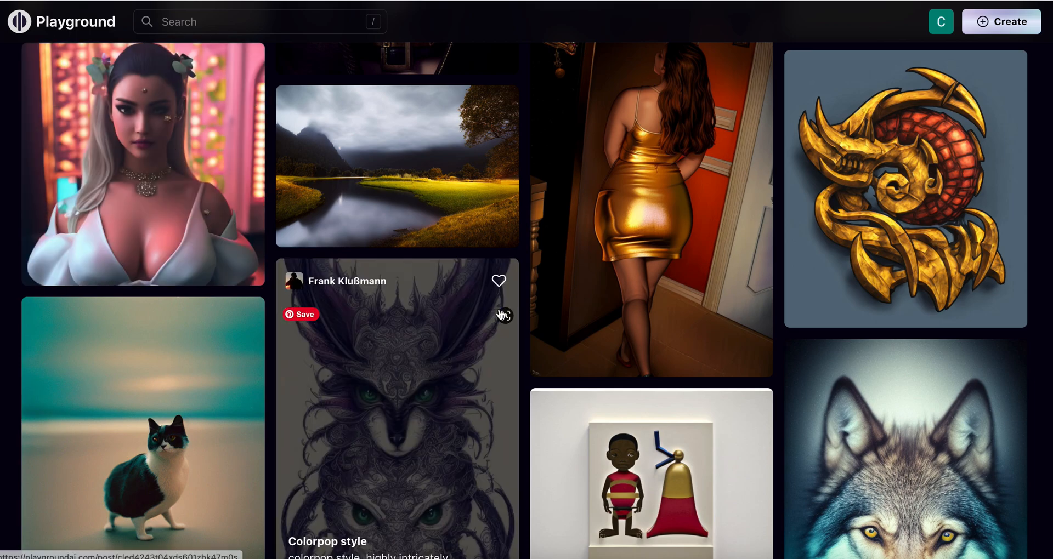
pyautogui.scroll(-5, 501, 314)
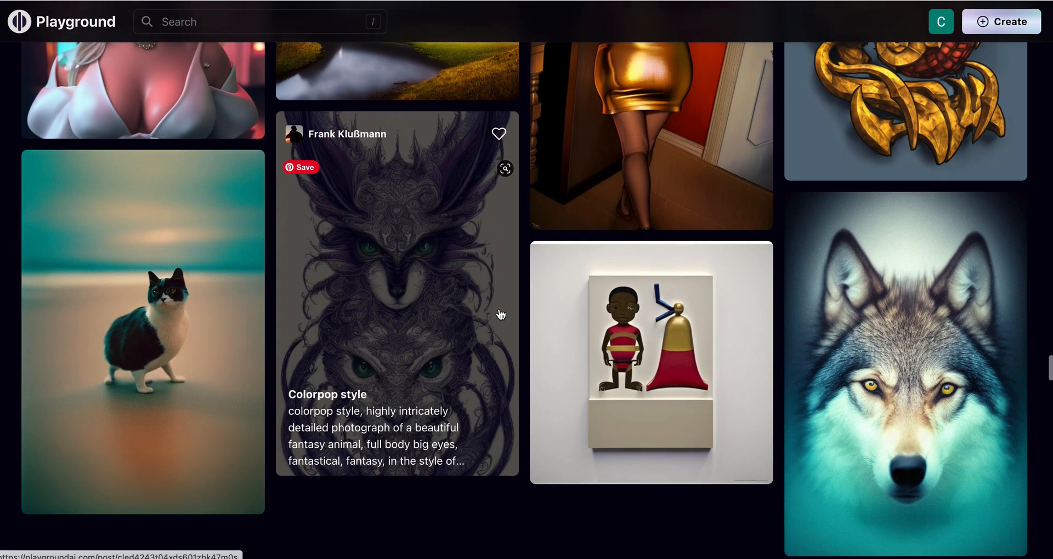
pyautogui.scroll(-1, 501, 314)
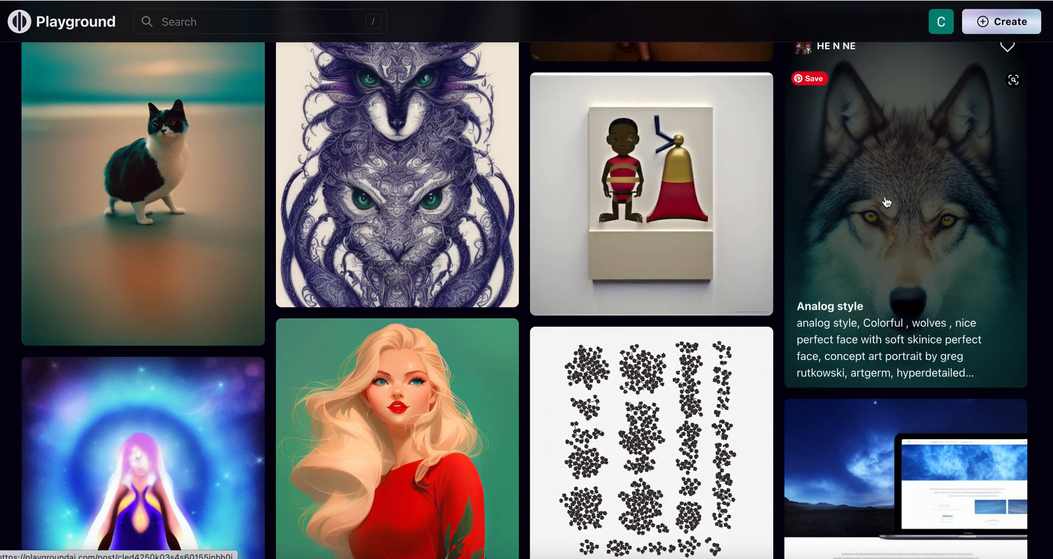
pyautogui.click(898, 161)
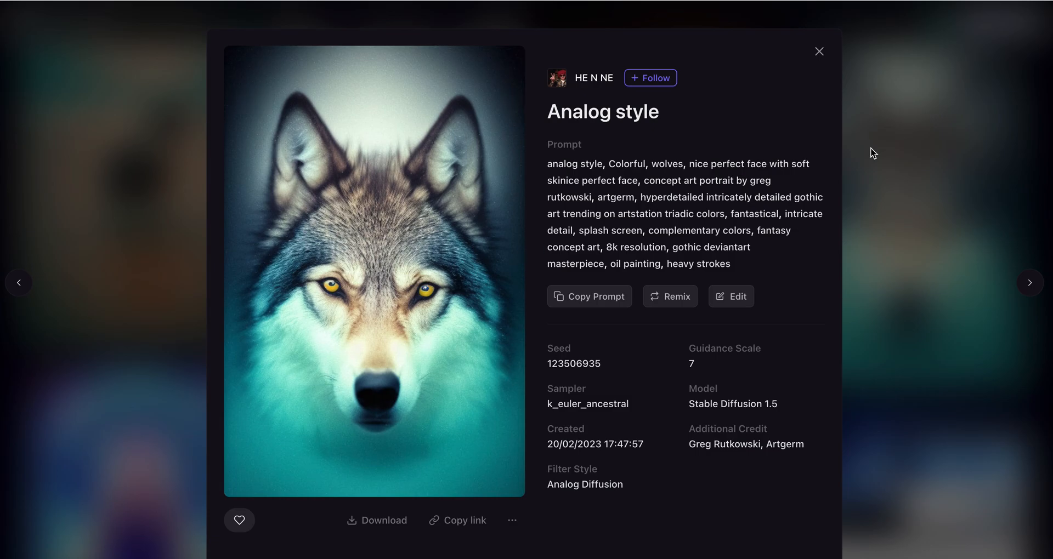
pyautogui.click(820, 52)
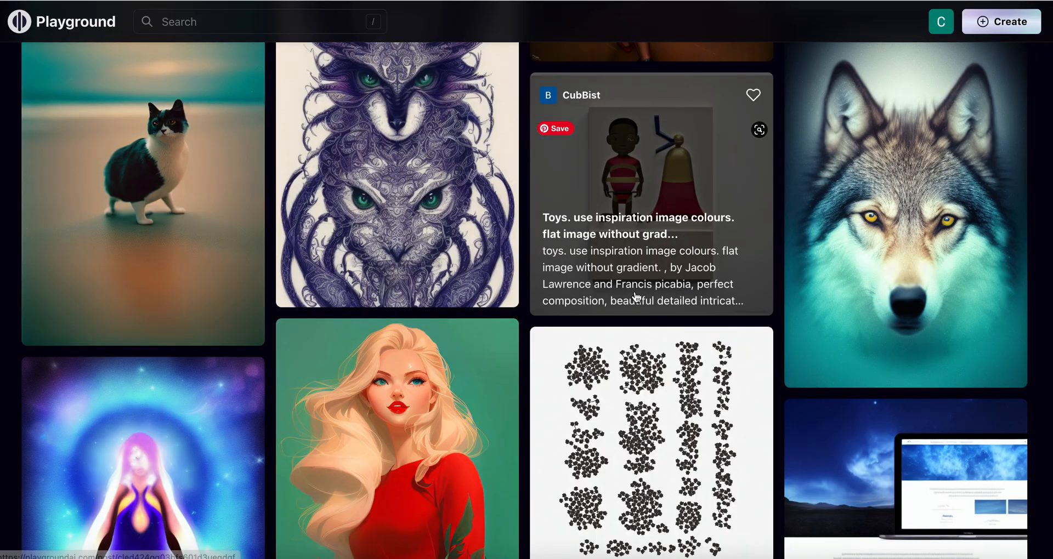
# Browse newer artworks further down the feed and open the details of the "Colorpop style" cyborg woman with headphones
pyautogui.scroll(-5, 636, 297)
pyautogui.scroll(-5, 636, 297)
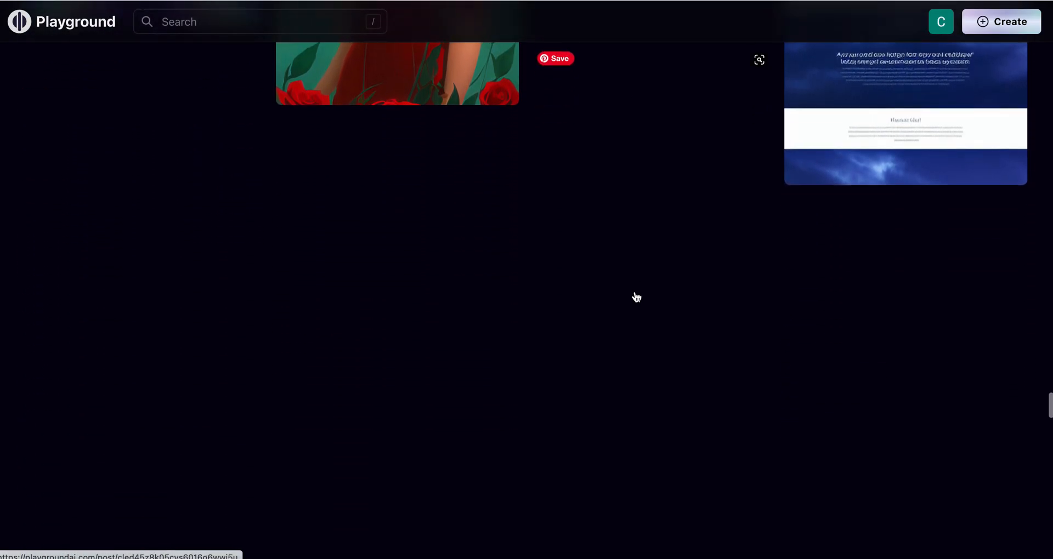
pyautogui.scroll(-7, 636, 297)
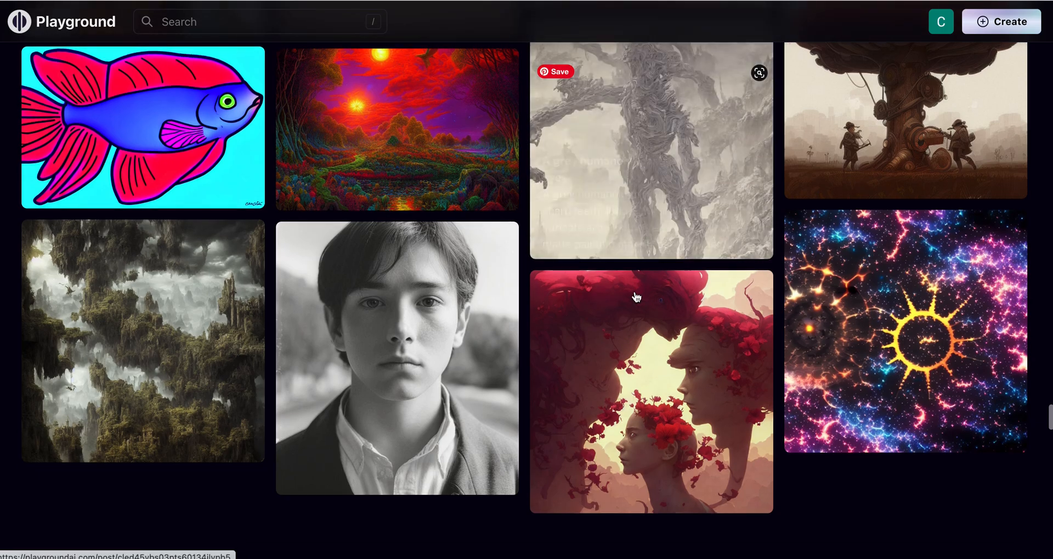
pyautogui.scroll(-3, 636, 298)
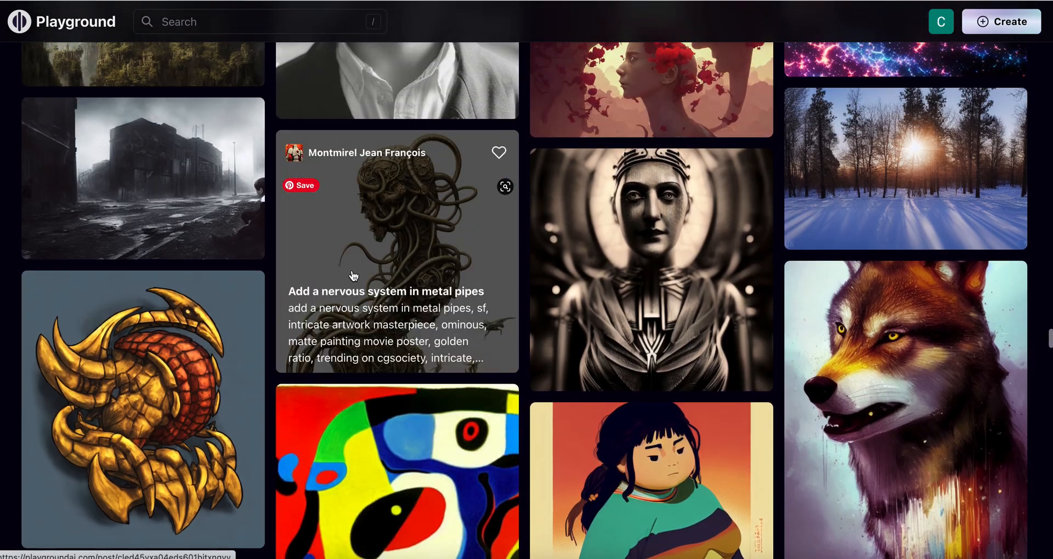
pyautogui.scroll(-4, 428, 263)
pyautogui.scroll(-8, 437, 276)
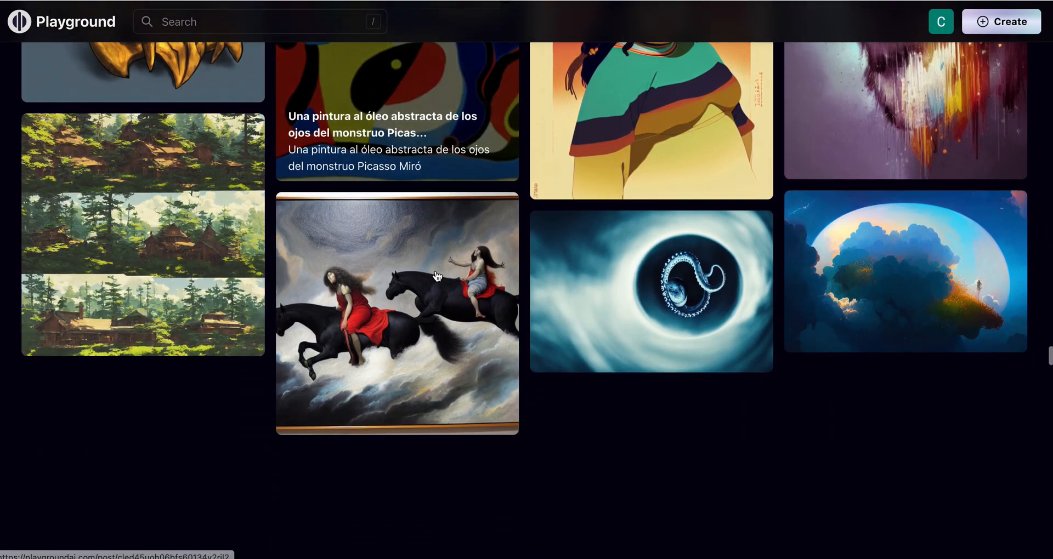
pyautogui.scroll(-1, 437, 276)
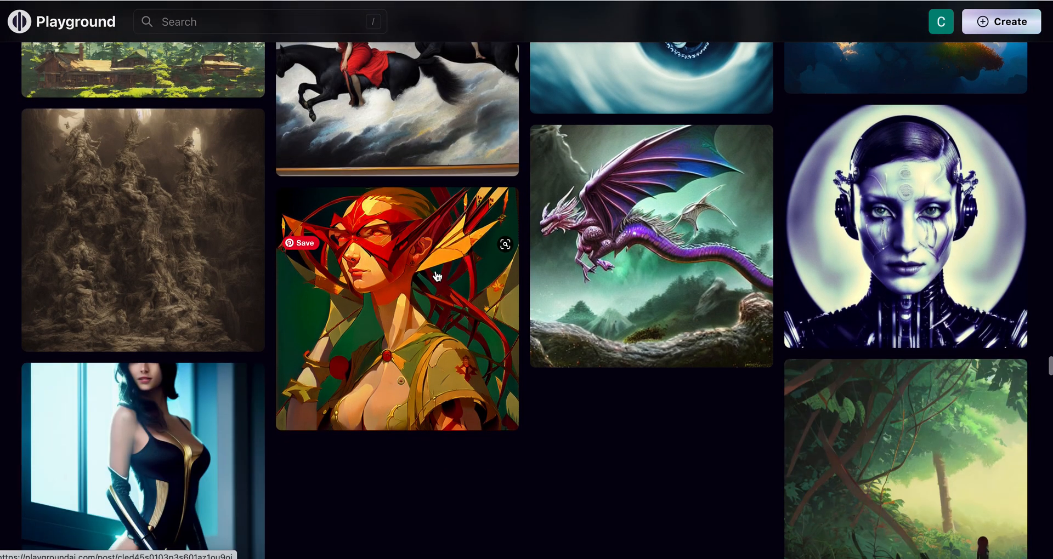
pyautogui.click(923, 204)
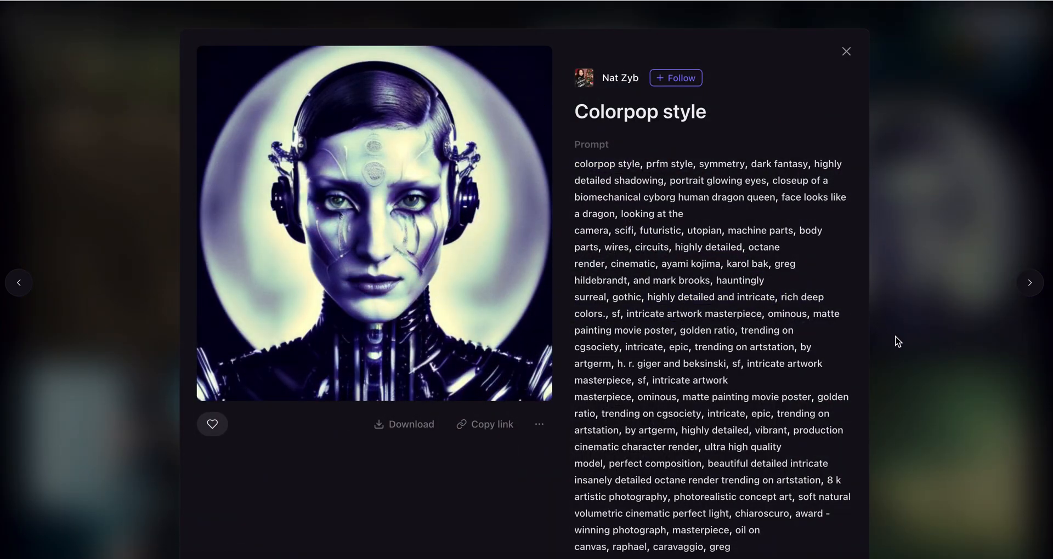
# Examine the cyborg portrait's long prompt, including its opening subject description, and the removed-from-image terms
pyautogui.scroll(-1, 897, 341)
pyautogui.scroll(-1, 897, 341)
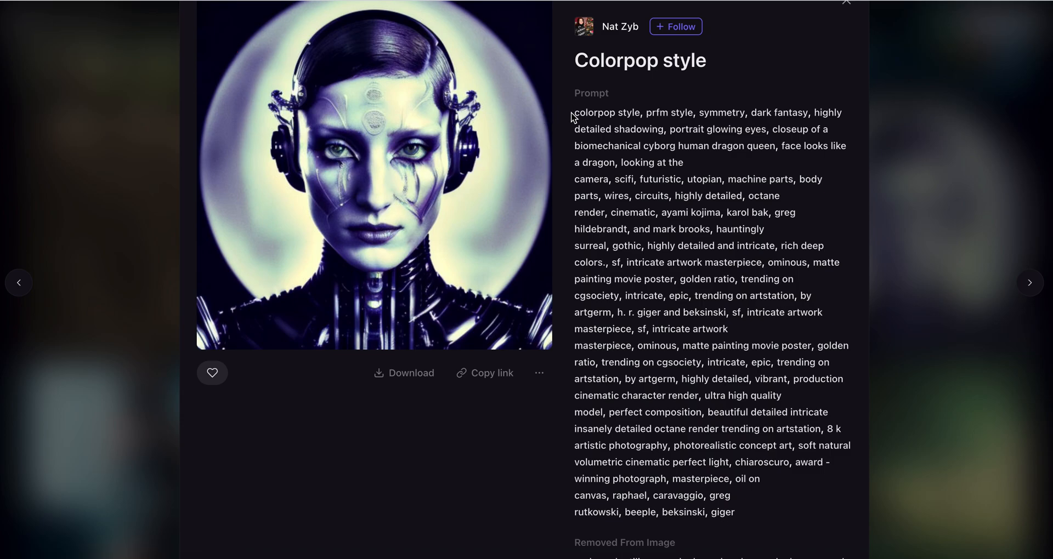
pyautogui.moveTo(571, 117); pyautogui.dragTo(703, 166)
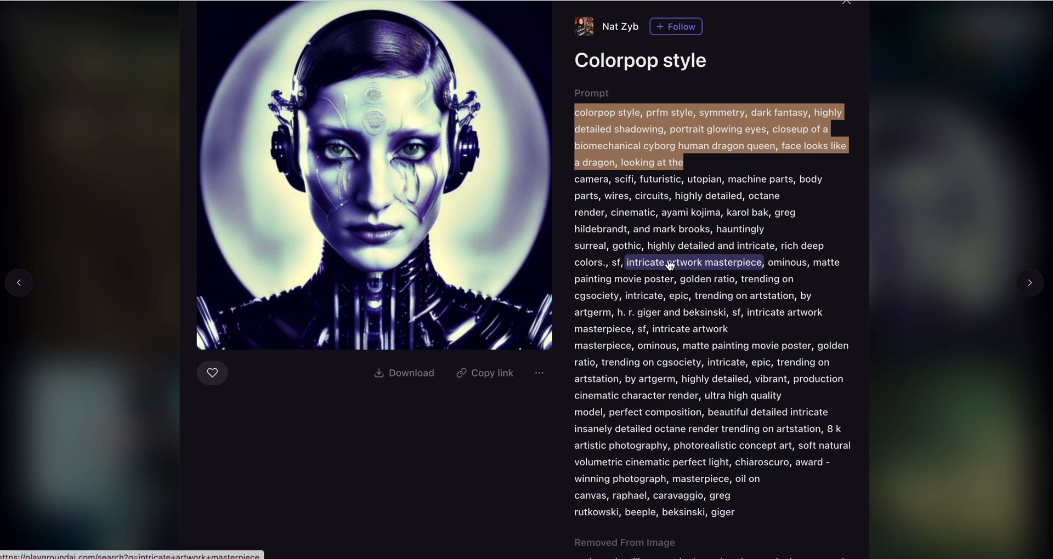
pyautogui.scroll(-2, 733, 329)
pyautogui.scroll(-1, 732, 329)
pyautogui.scroll(1, 731, 328)
pyautogui.scroll(2, 731, 328)
pyautogui.scroll(-1, 732, 329)
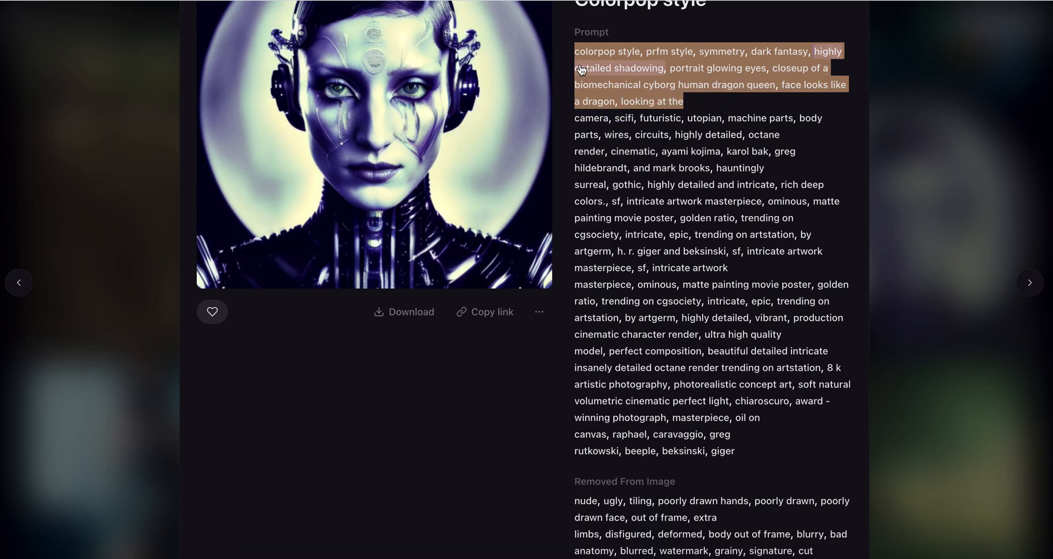
# Copy the opening of the cyborg portrait's prompt, from "colorpop style" through "futuristic", and close the image details
pyautogui.moveTo(573, 50); pyautogui.dragTo(685, 113)
pyautogui.hotkey('ctrl', 'c')
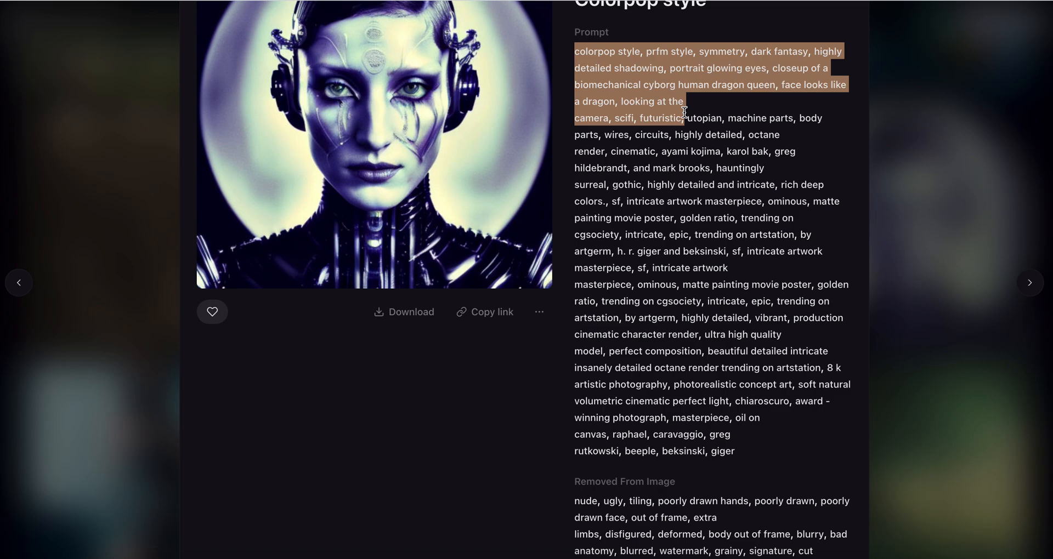
pyautogui.scroll(2, 684, 112)
pyautogui.click(846, 50)
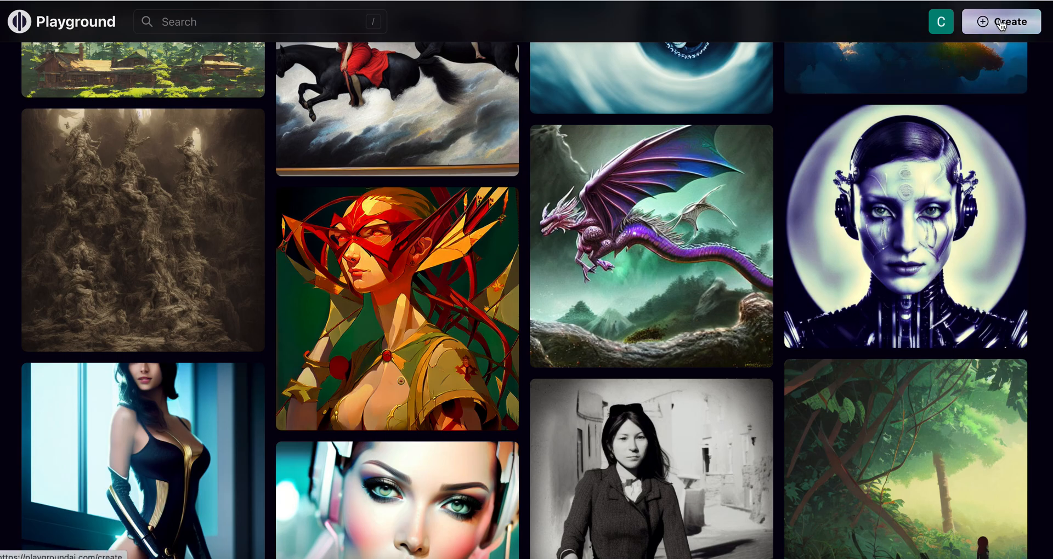
# Open the image creation page and review the available AI models and the filters offered for Stable Diffusion 2.1
pyautogui.click(1001, 23)
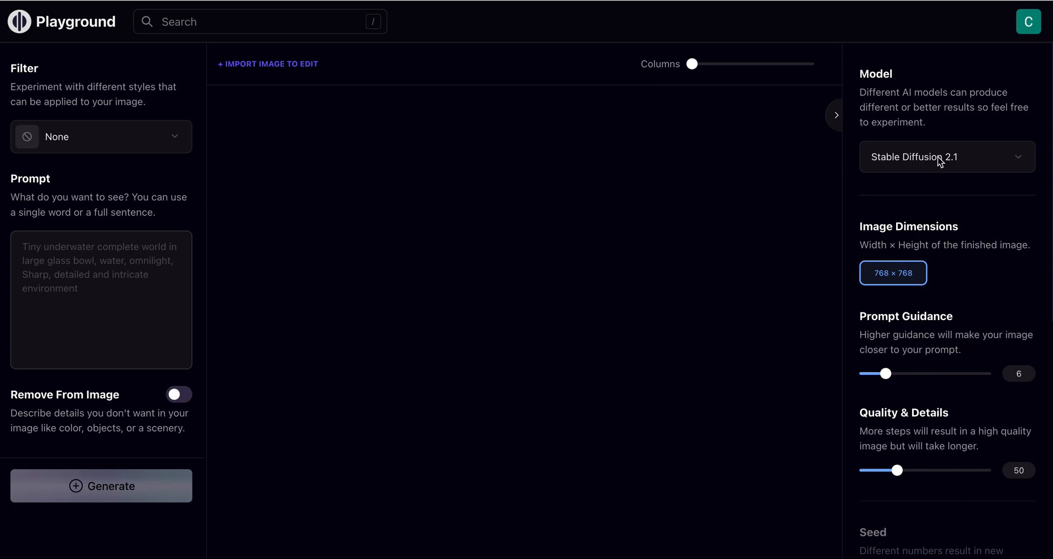
pyautogui.click(932, 163)
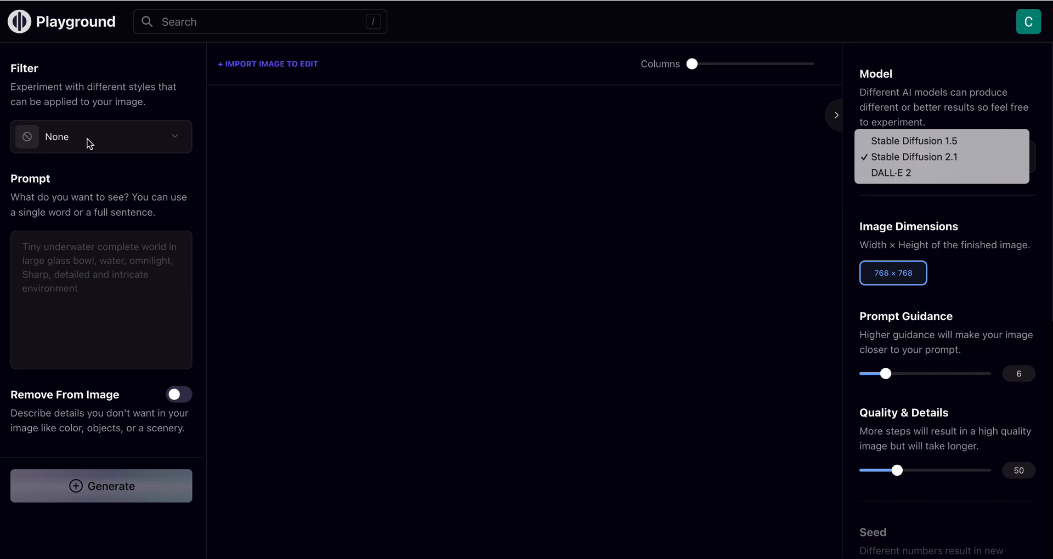
pyautogui.click(91, 144)
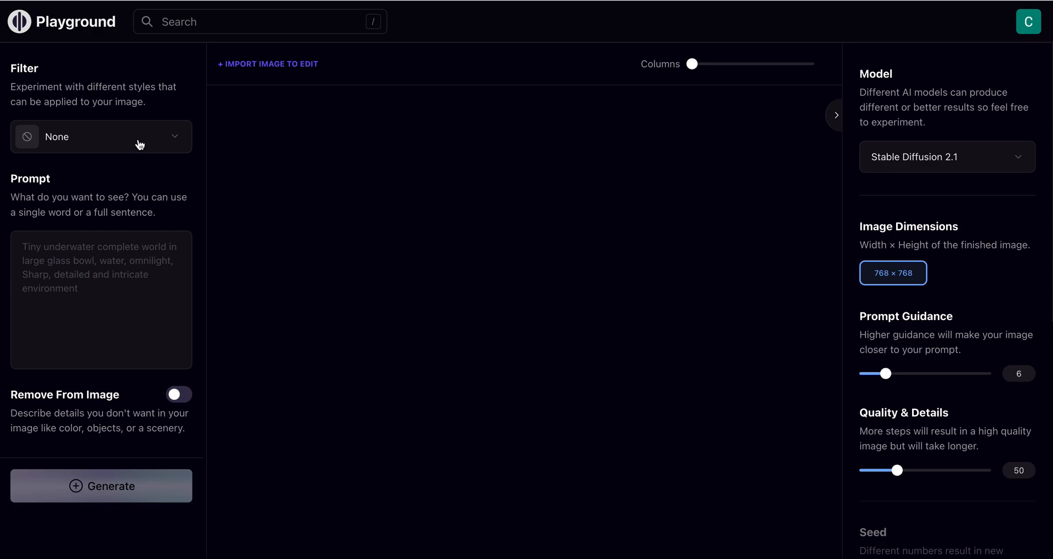
pyautogui.click(140, 143)
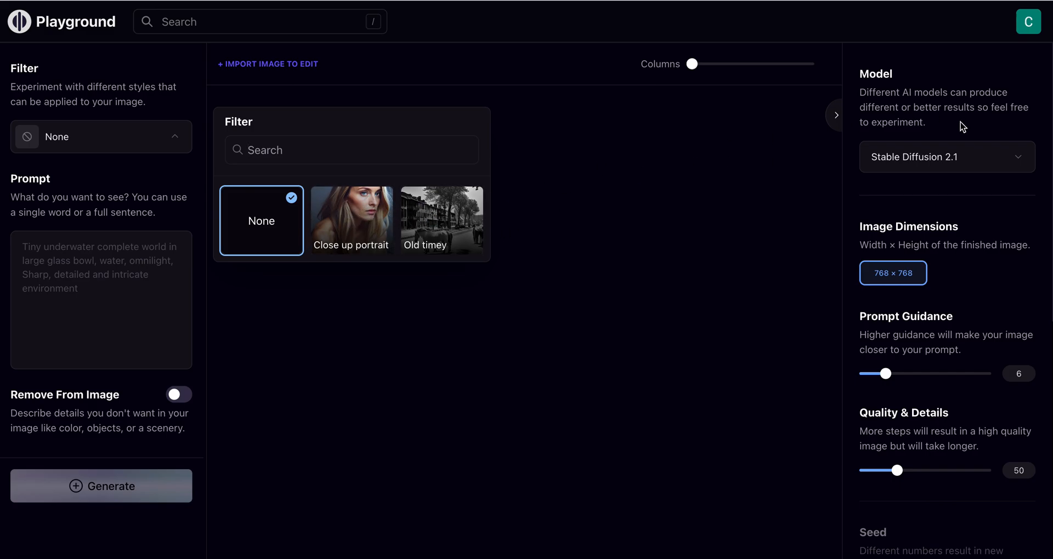
# Set the generation model to Stable Diffusion 1.5 and review its image dimension options
pyautogui.click(954, 159)
pyautogui.click(953, 141)
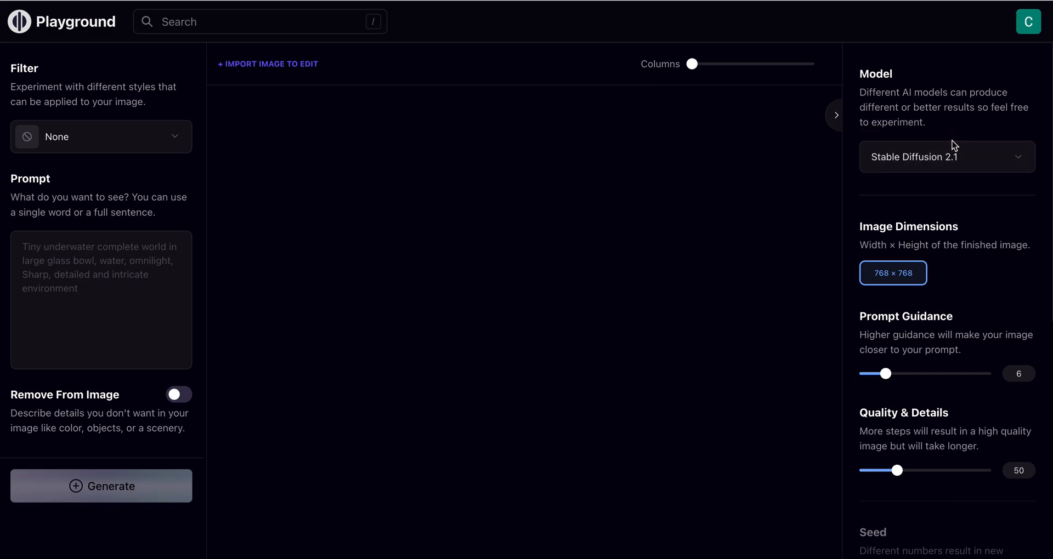
pyautogui.scroll(-2, 884, 336)
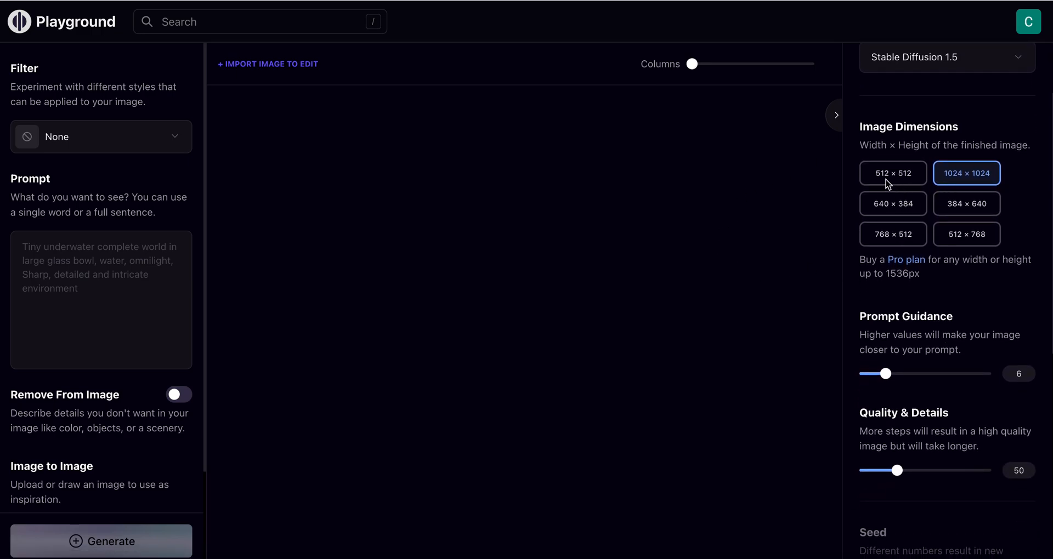
# Review the dimension, prompt guidance, quality, seed and image count settings, and turn on Private Session
pyautogui.scroll(-1, 940, 236)
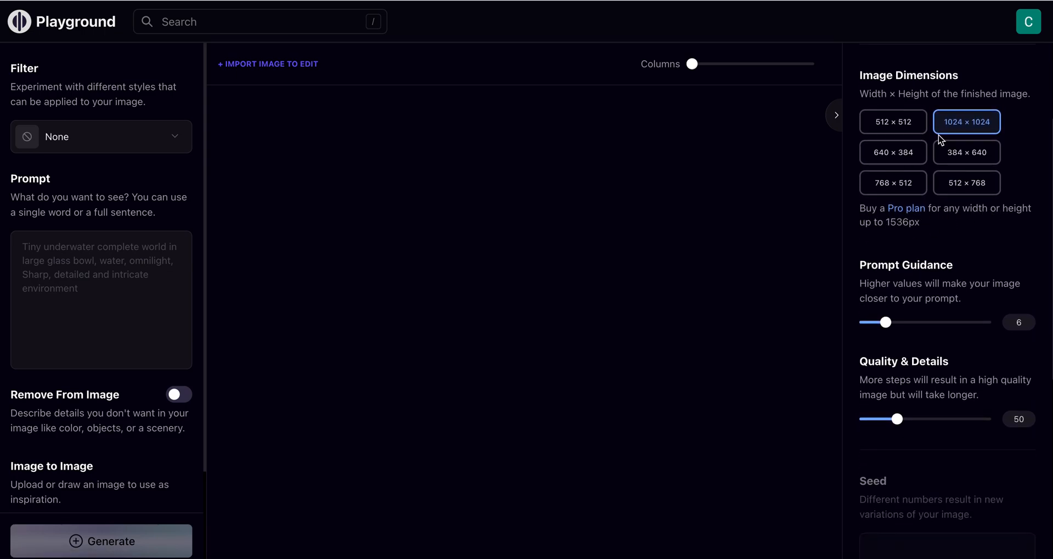
pyautogui.scroll(-1, 934, 261)
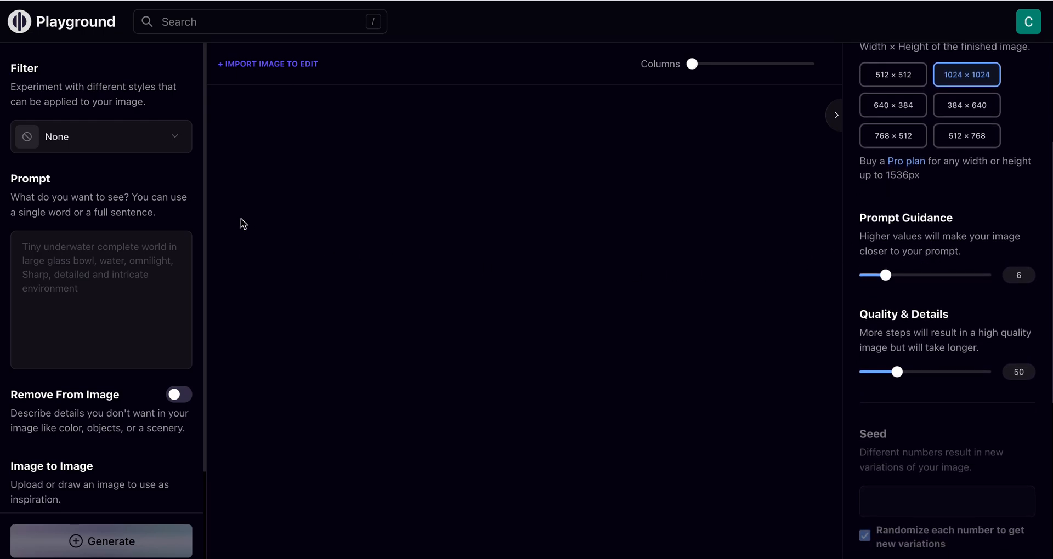
pyautogui.scroll(-5, 905, 457)
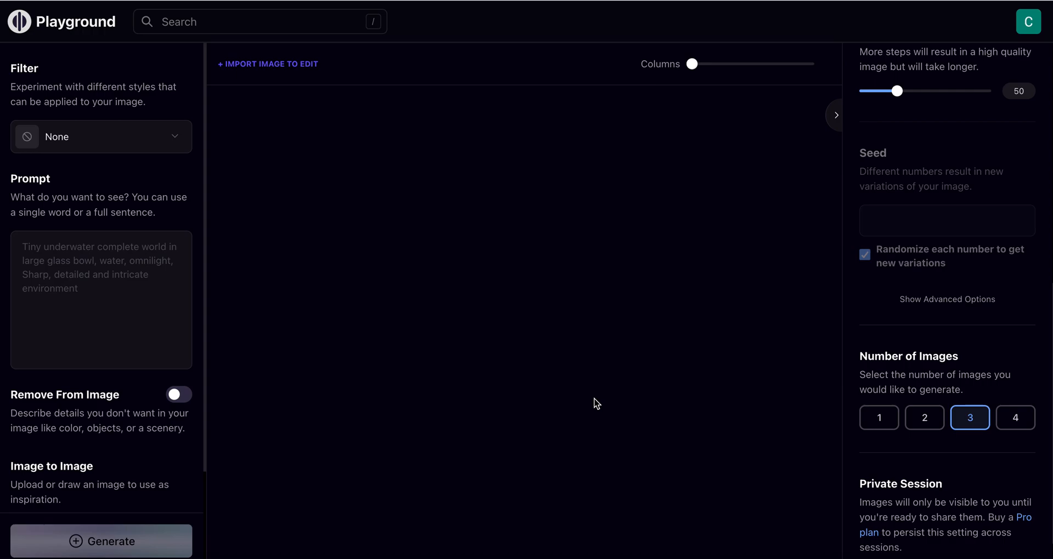
pyautogui.scroll(-1, 953, 329)
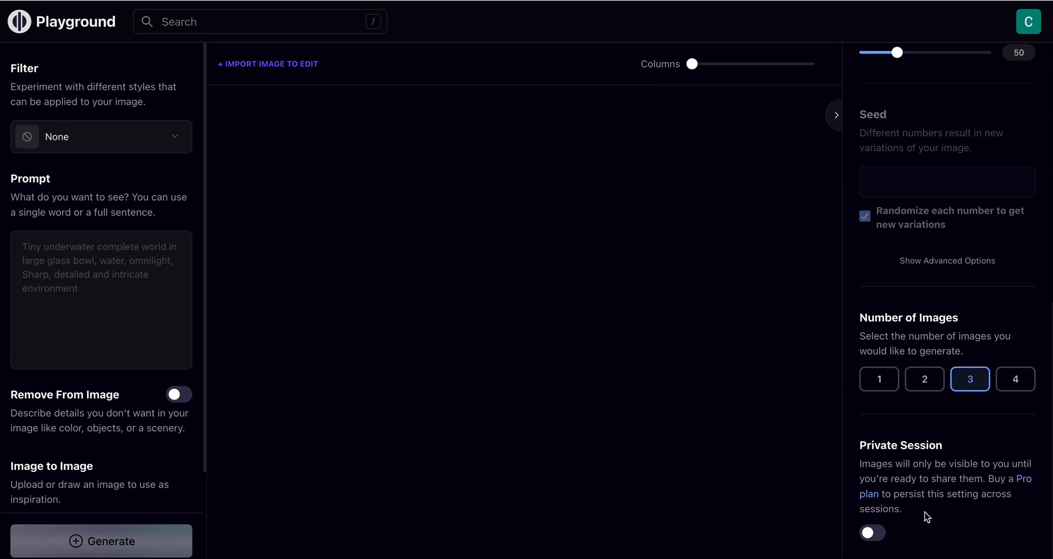
pyautogui.click(869, 538)
# Paste the copied cyborg portrait prompt into the Prompt field and delete its opening terms "colorpop style" and "prfm style"
pyautogui.click(86, 273)
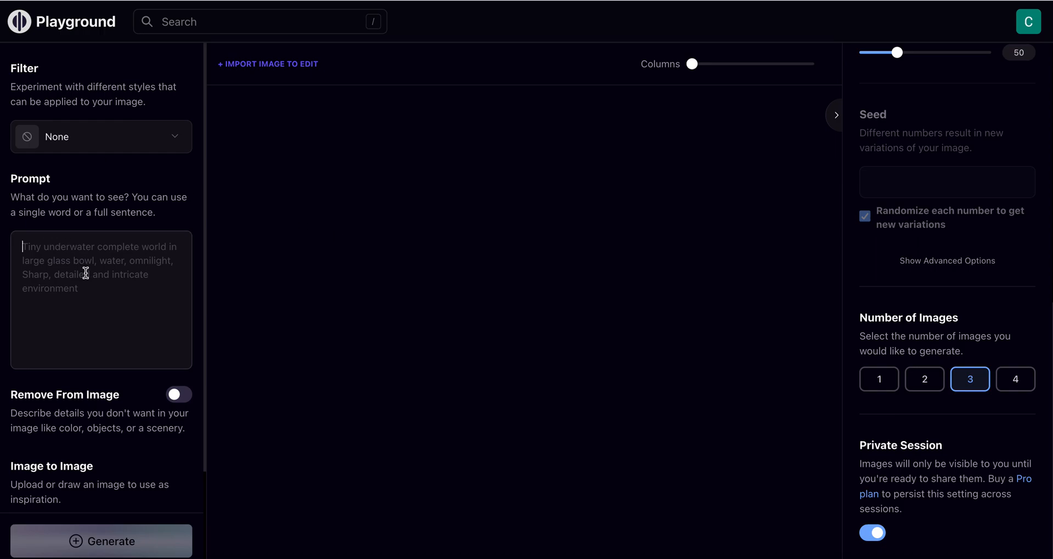
pyautogui.hotkey('ctrl', 'v')
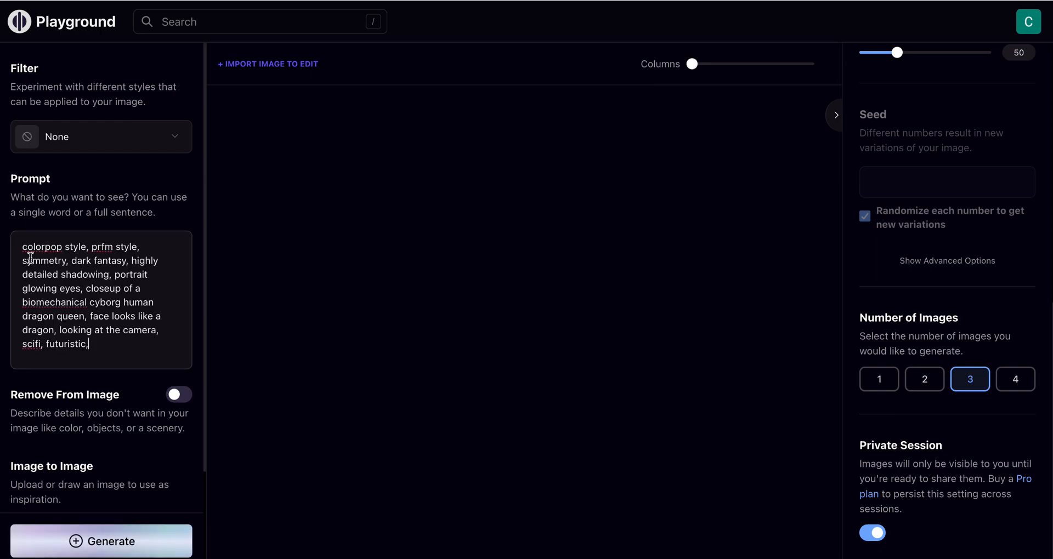
pyautogui.moveTo(91, 246); pyautogui.dragTo(22, 242)
pyautogui.press('BackSpace')
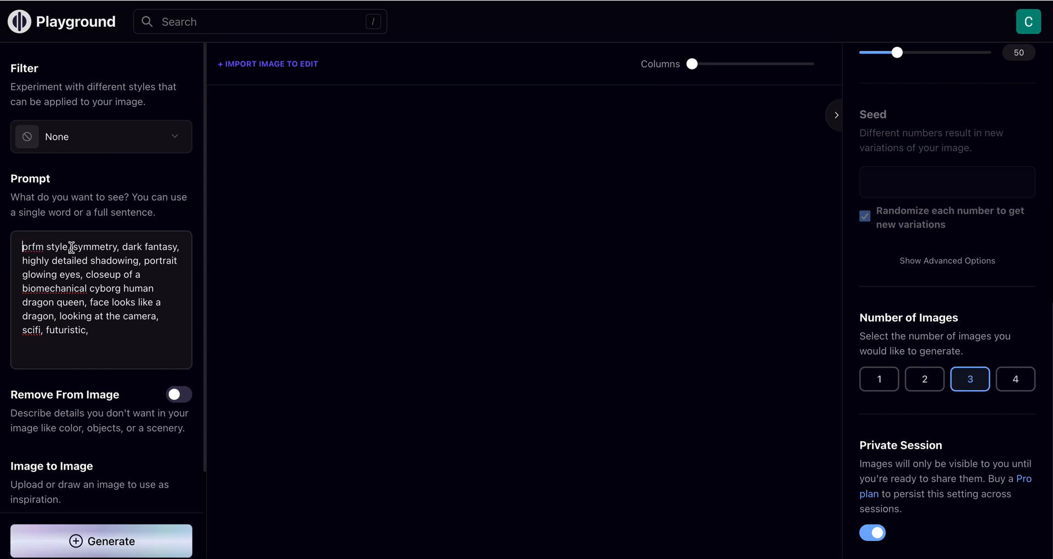
pyautogui.moveTo(72, 246); pyautogui.dragTo(7, 246)
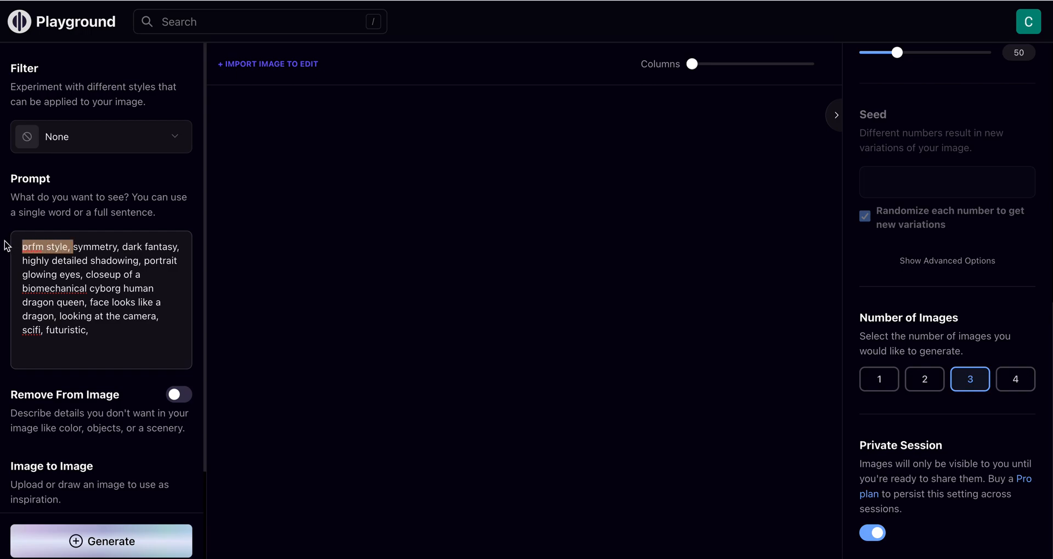
pyautogui.press('BackSpace')
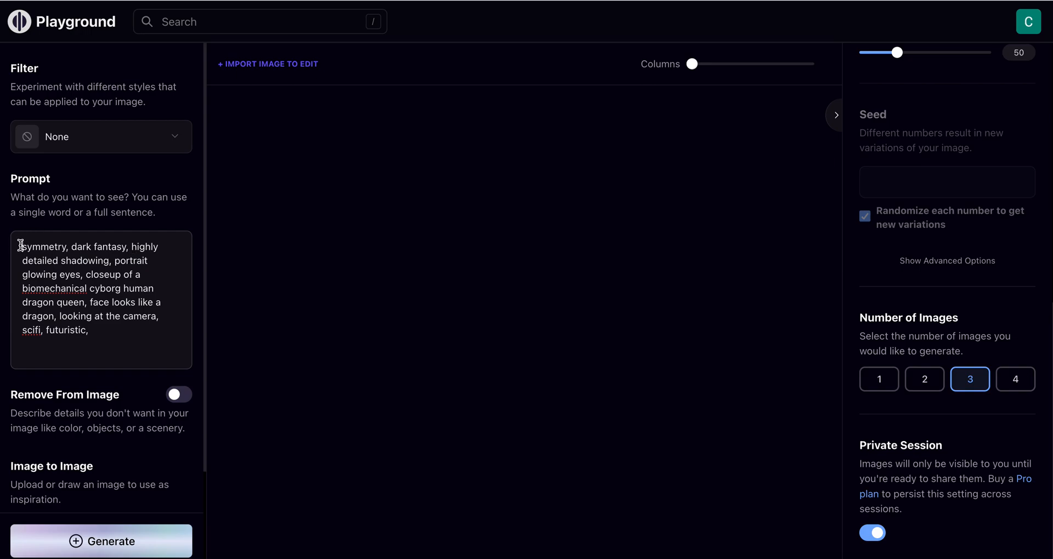
# Insert "portrait of a stunning" at the start of the prompt, before "symmetry"
pyautogui.write('portrai')
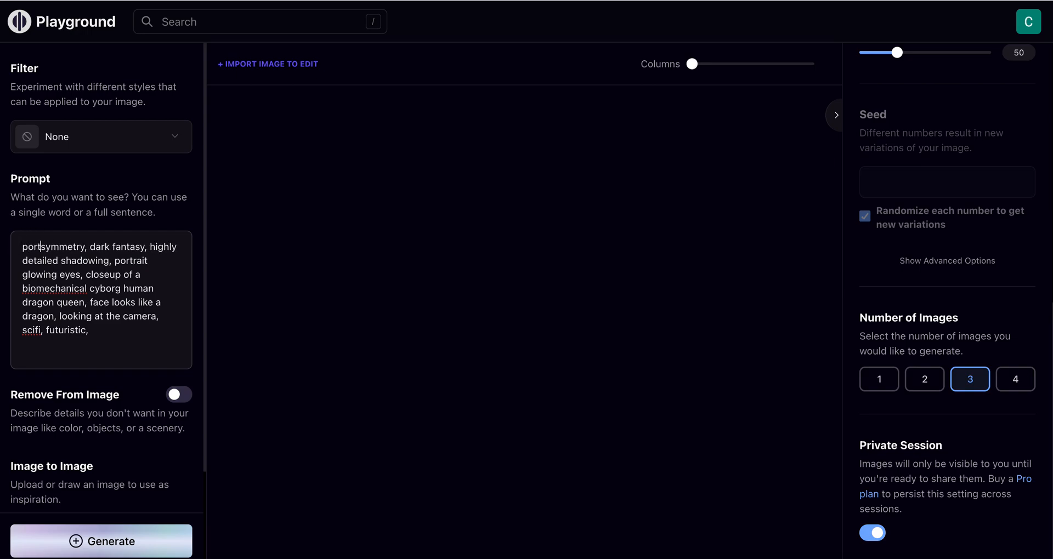
pyautogui.write('t o')
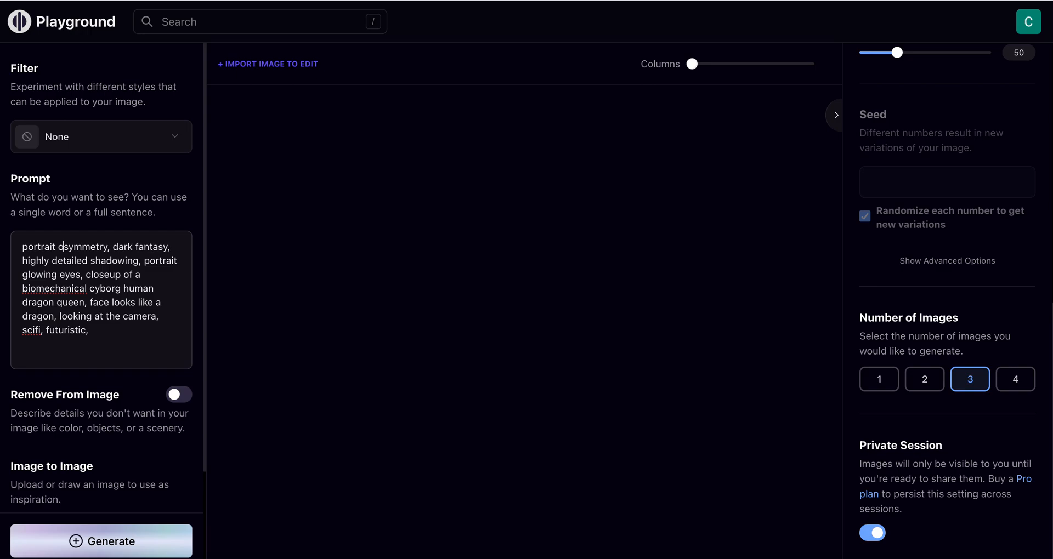
pyautogui.write('f')
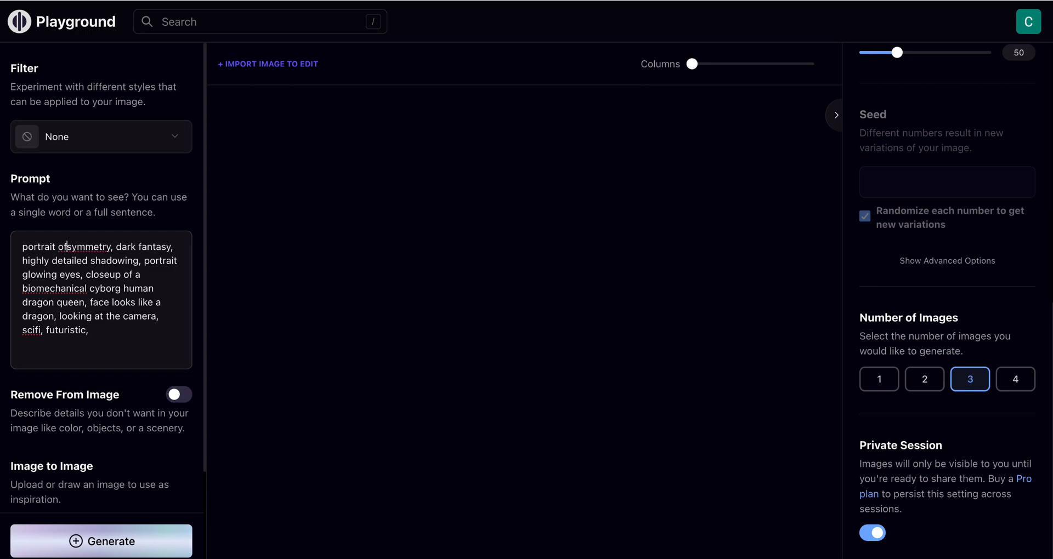
pyautogui.write(' a')
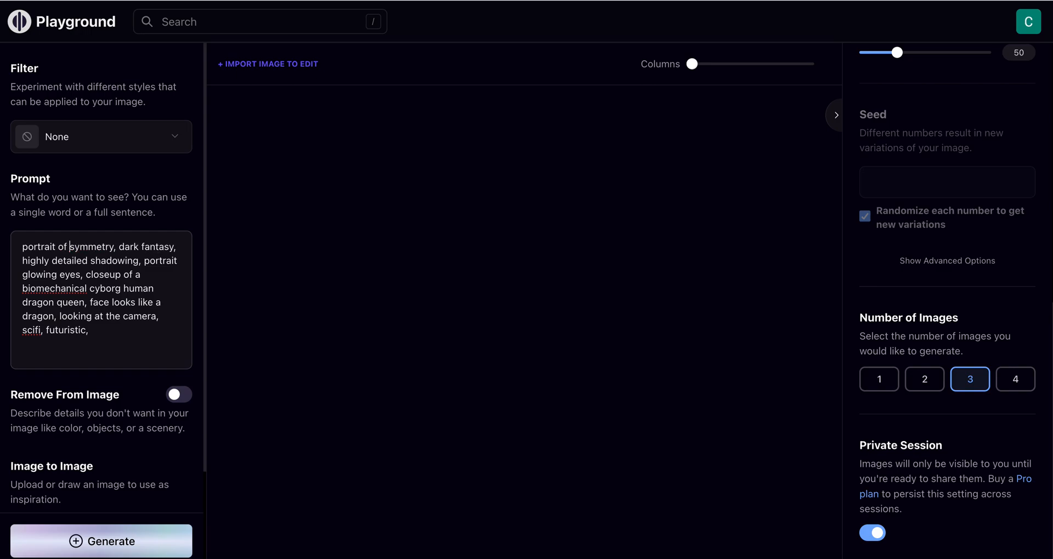
pyautogui.write(' stunning')
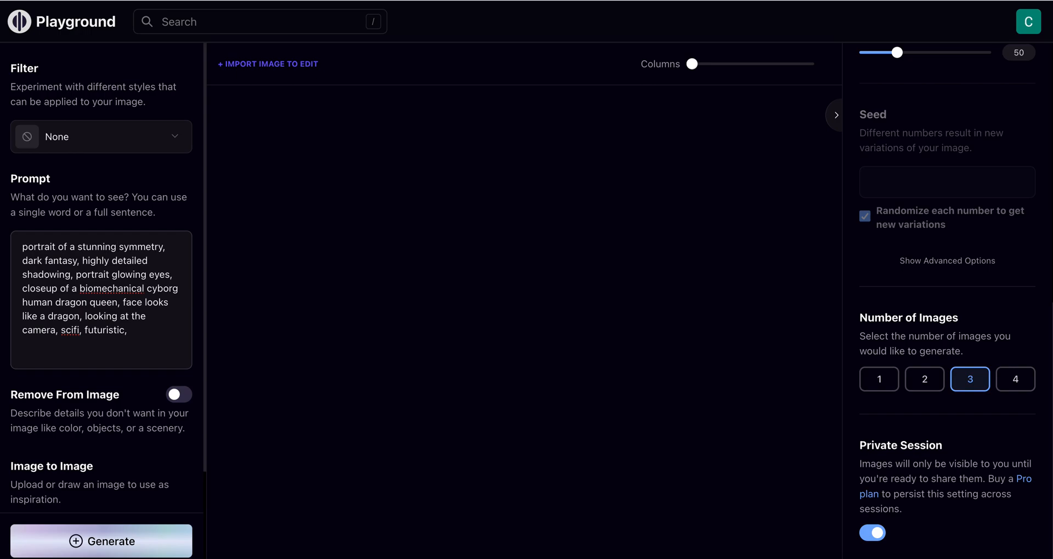
pyautogui.write(' wit')
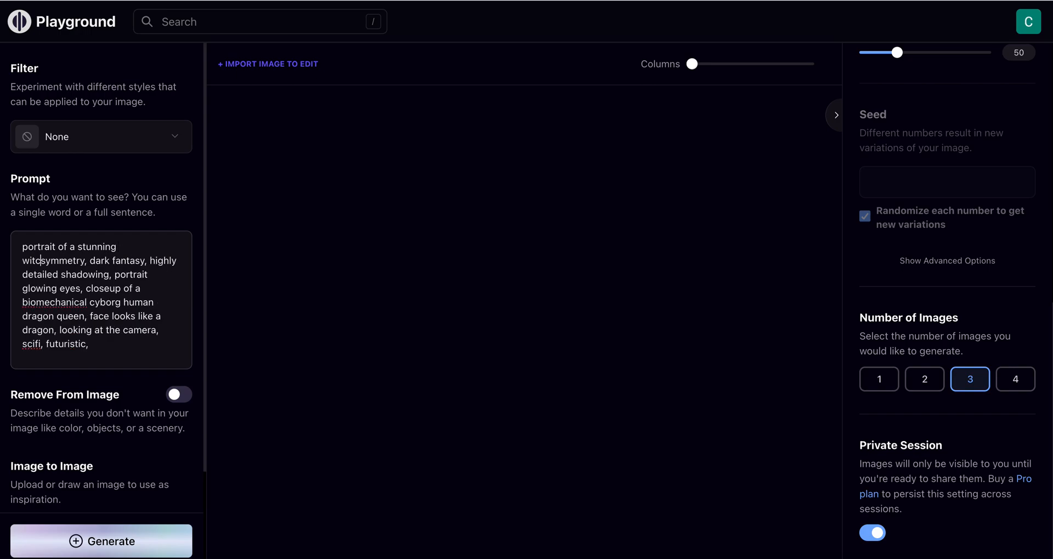
pyautogui.write('c')
pyautogui.press('BackSpace')
pyautogui.press('BackSpace')
pyautogui.press('BackSpace')
pyautogui.press('BackSpace')
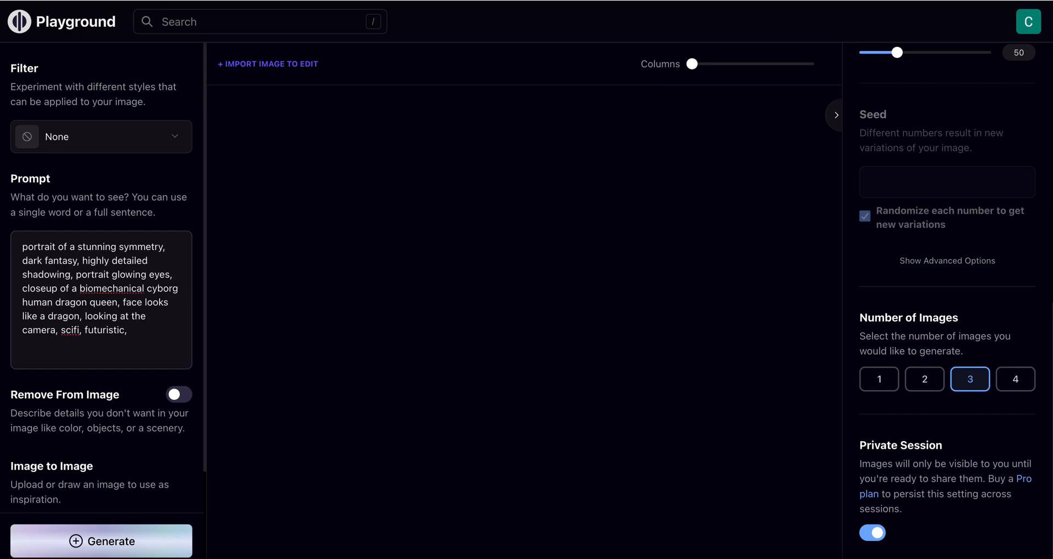
# Complete the opening phrase with "sorceress" and a comma before "symmetry"
pyautogui.write('sorceress')
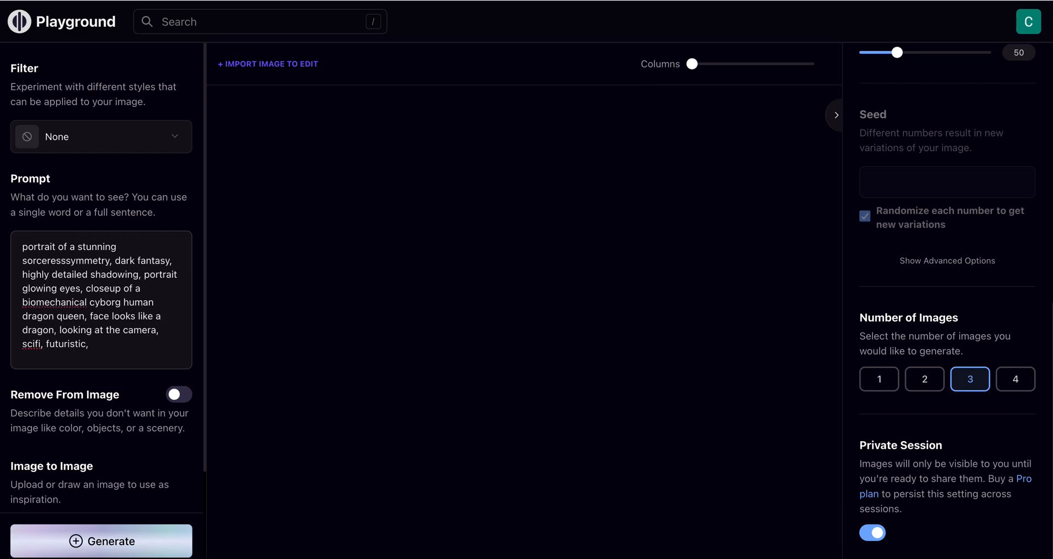
pyautogui.write(' with')
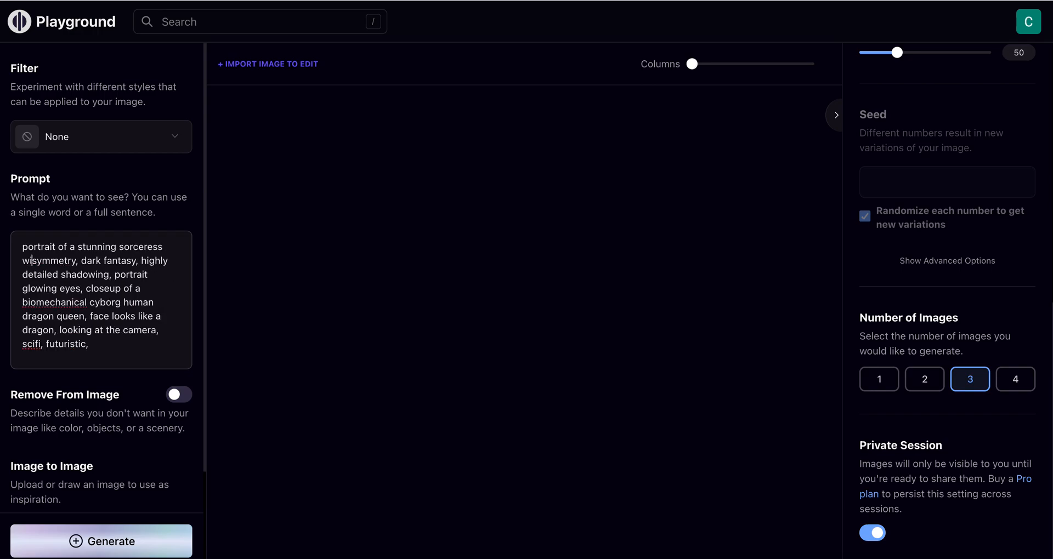
pyautogui.press('BackSpace')
pyautogui.press('BackSpace')
pyautogui.press('BackSpace')
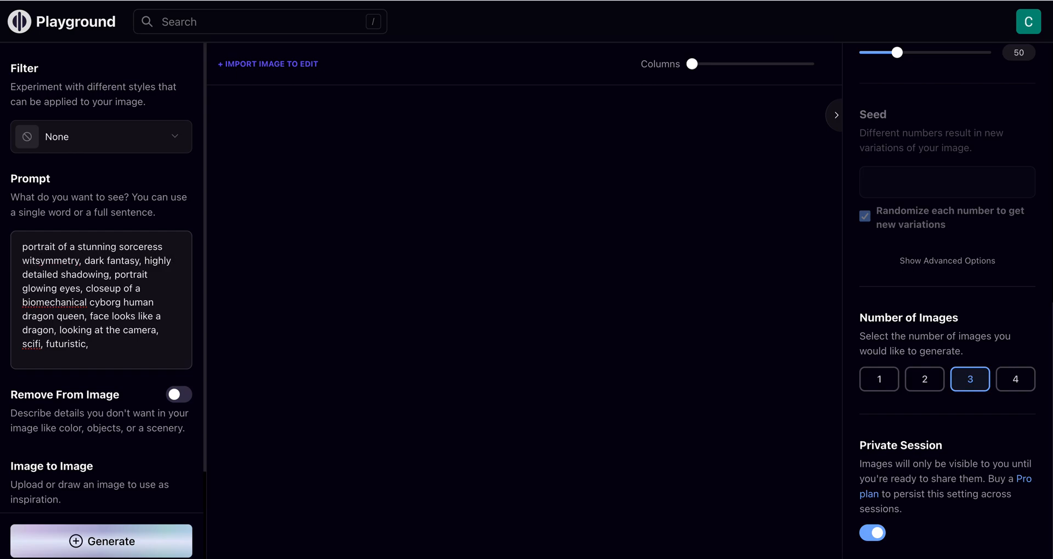
pyautogui.press('BackSpace')
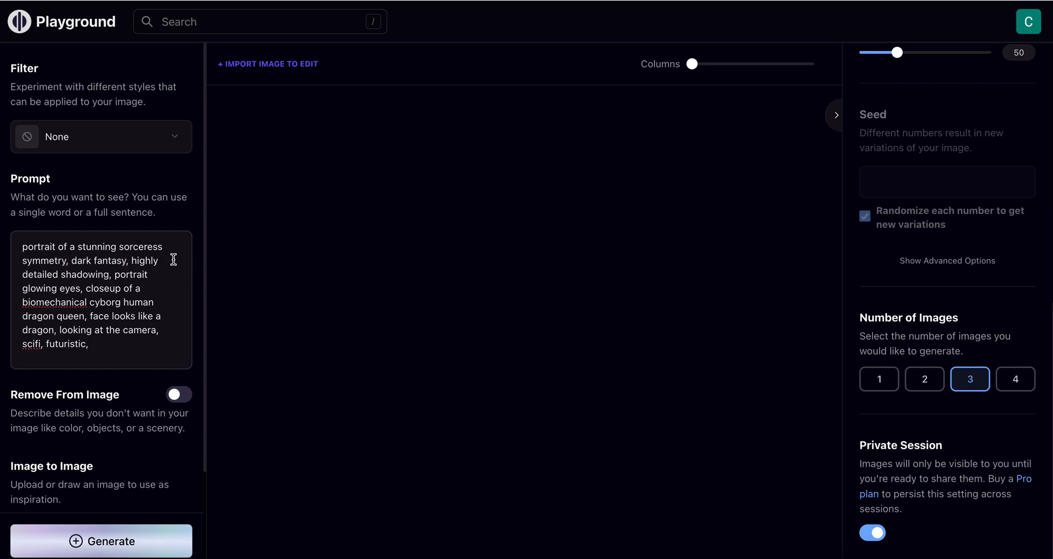
pyautogui.write(',')
# Delete the second "portrait" from the prompt and move "glowing eyes" directly after "sorceress", joined by "with"
pyautogui.doubleClick(130, 276)
pyautogui.press('BackSpace')
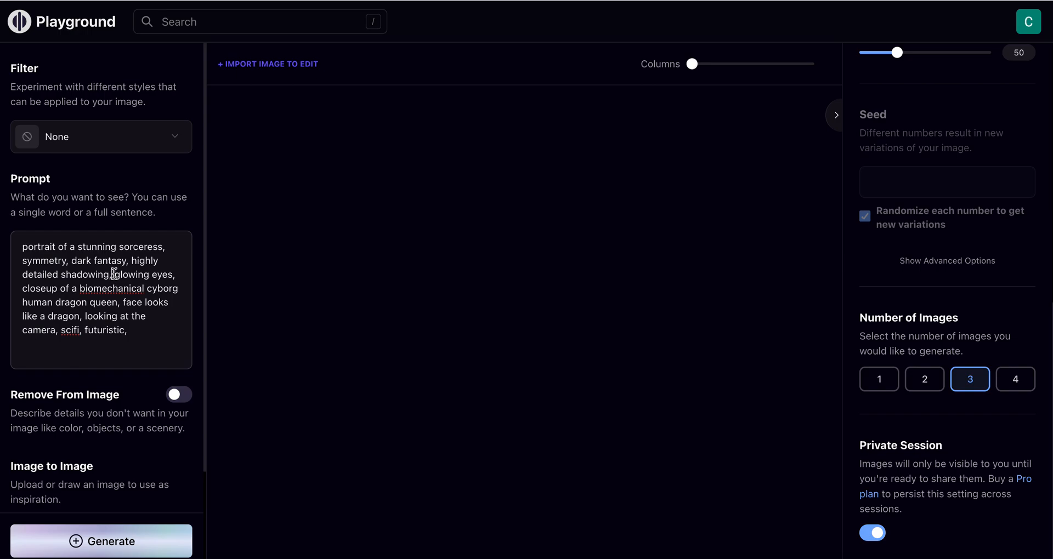
pyautogui.moveTo(113, 275); pyautogui.dragTo(176, 274)
pyautogui.hotkey('ctrl', 'c')
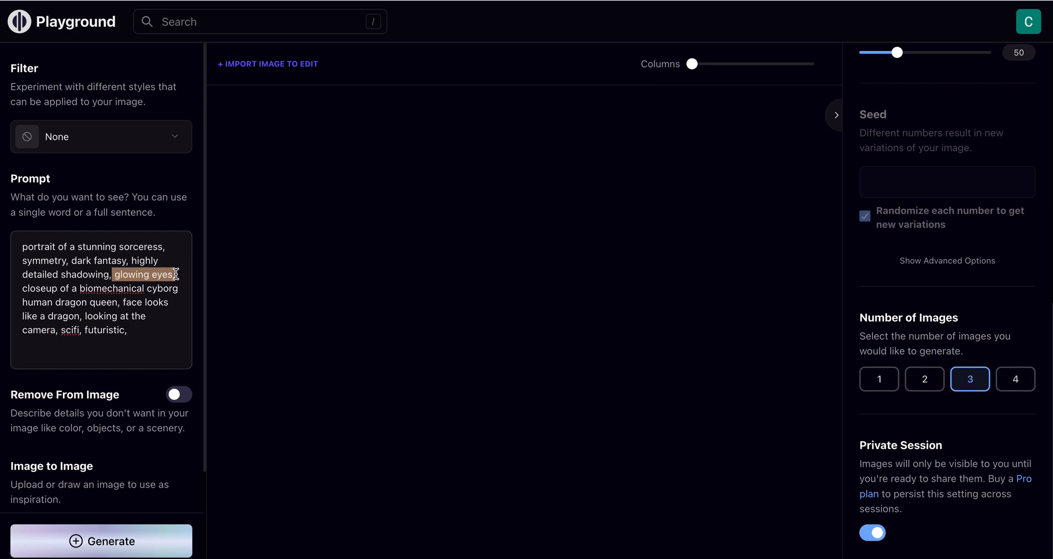
pyautogui.press('BackSpace')
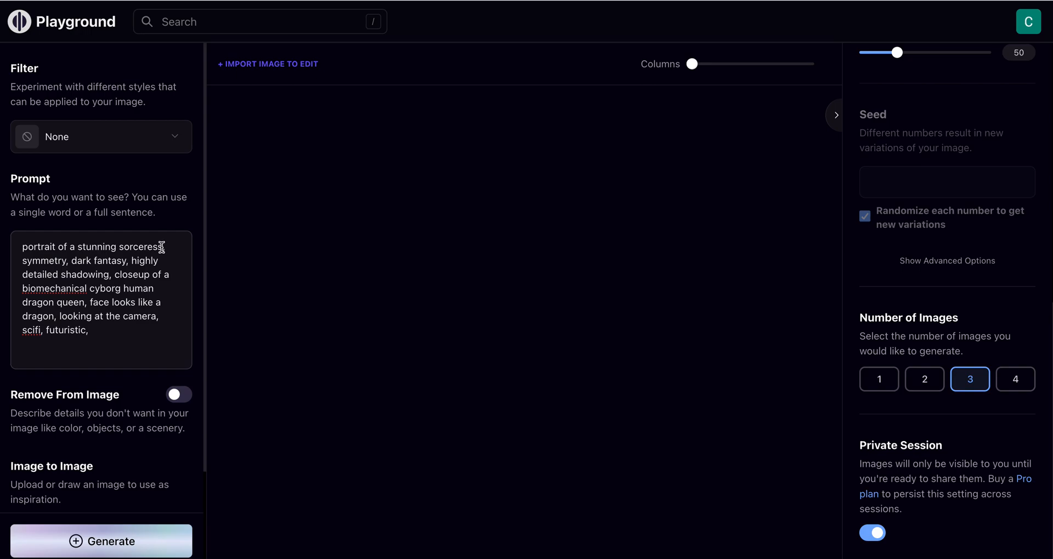
pyautogui.click(163, 247)
pyautogui.write('with')
pyautogui.hotkey('ctrl', 'v')
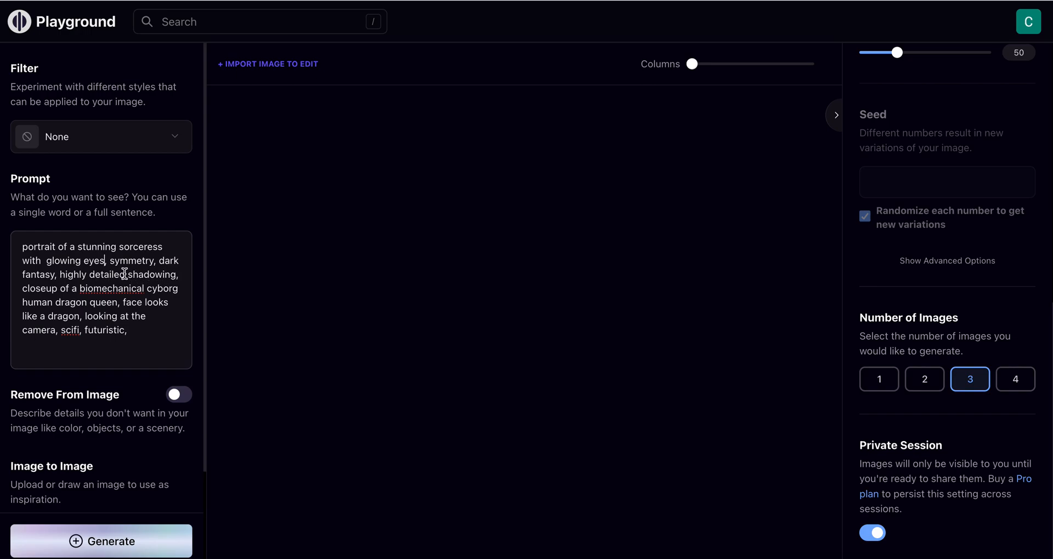
# Put a comma between "highly detailed" and "shadowing", and move "closeup" to the start so the prompt opens with "closeup portrait"
pyautogui.write(',')
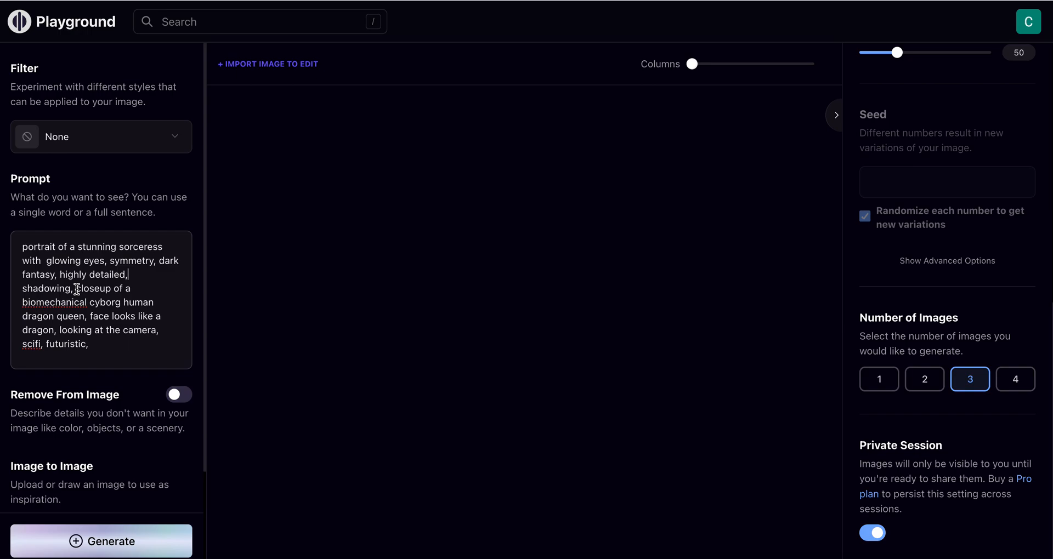
pyautogui.moveTo(77, 288); pyautogui.dragTo(129, 287)
pyautogui.hotkey('ctrl', 'c')
pyautogui.press('BackSpace')
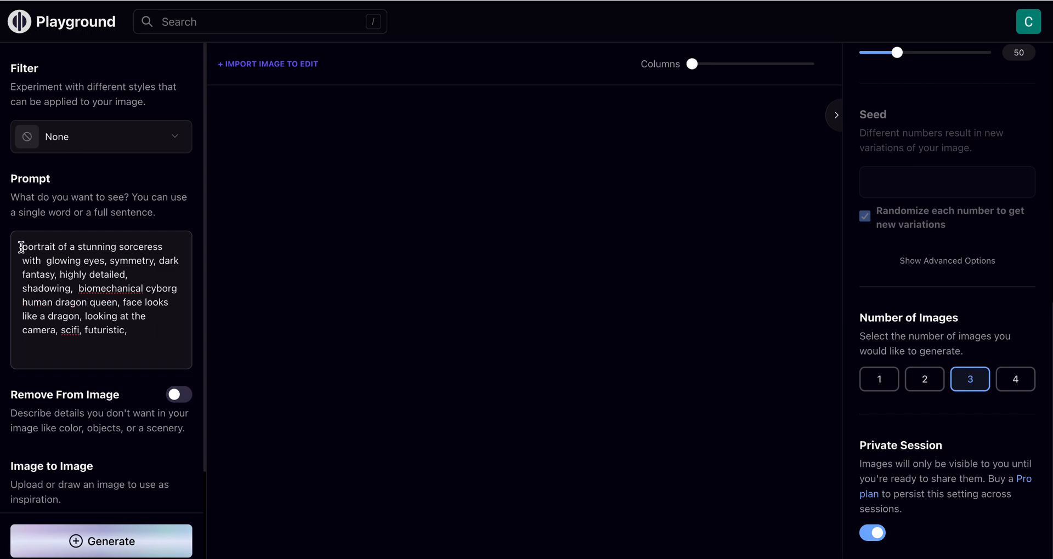
pyautogui.hotkey('ctrl', 'v')
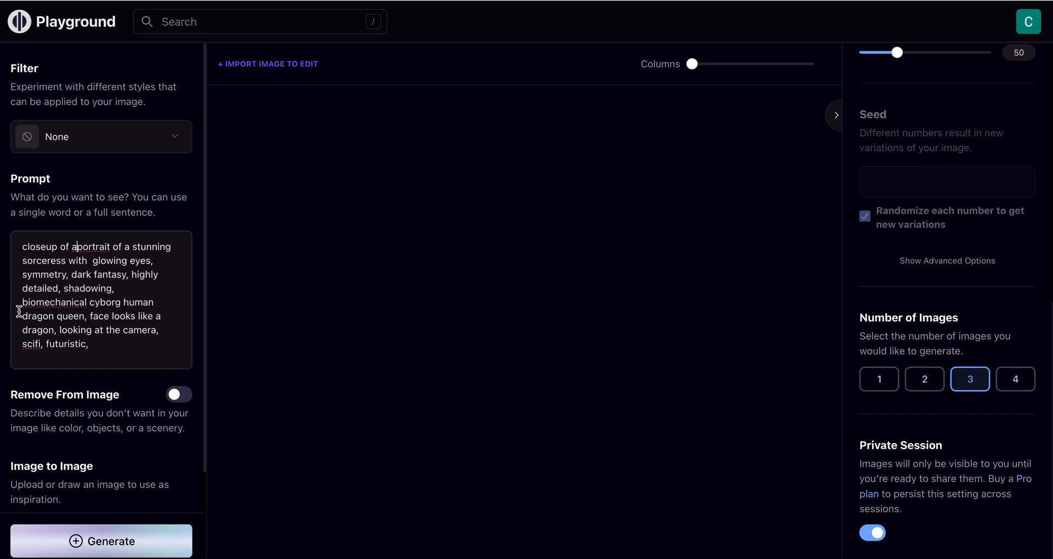
pyautogui.press('BackSpace')
pyautogui.press('BackSpace')
pyautogui.press('BackSpace')
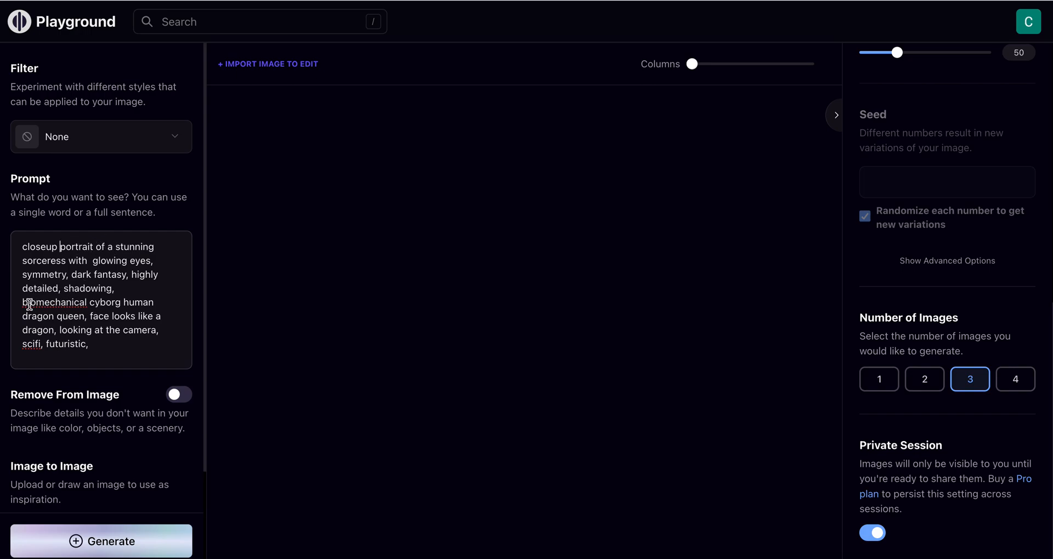
# Delete "biomechanical cyborg human dragon queen, face looks like a dragon" from the prompt and add "silent movie" at its end
pyautogui.moveTo(23, 303); pyautogui.dragTo(90, 316)
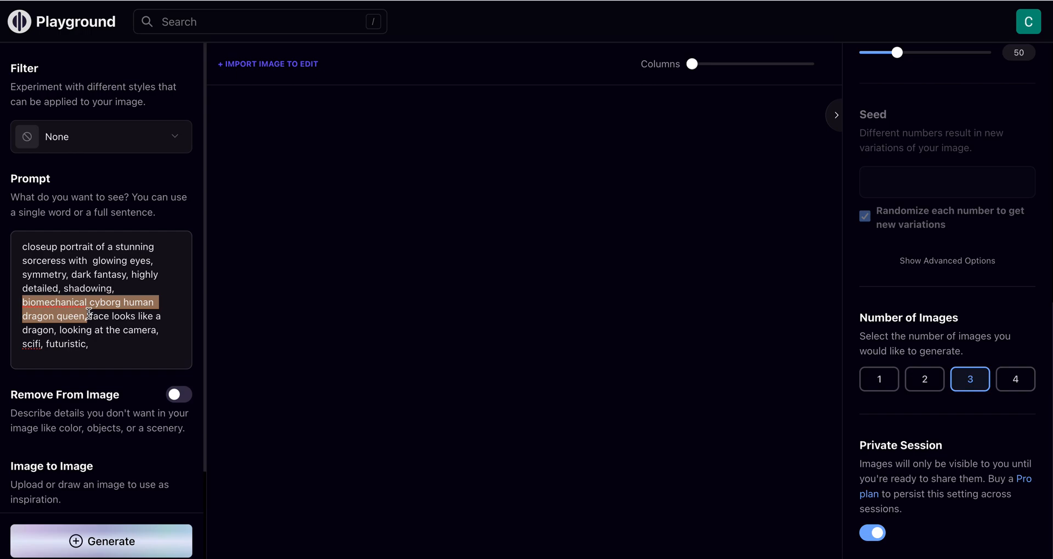
pyautogui.moveTo(89, 314); pyautogui.dragTo(60, 328)
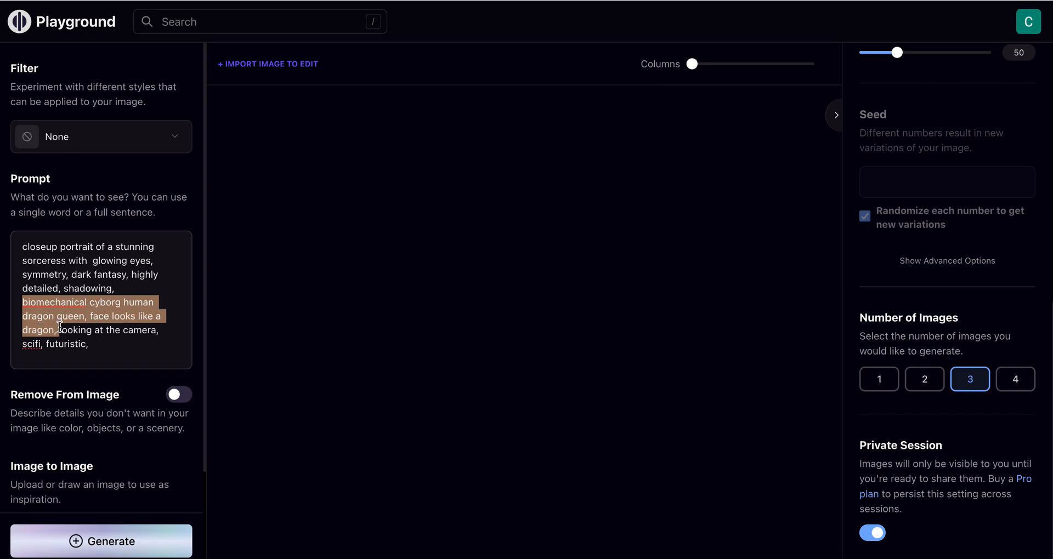
pyautogui.press('BackSpace')
pyautogui.press('BackSpace')
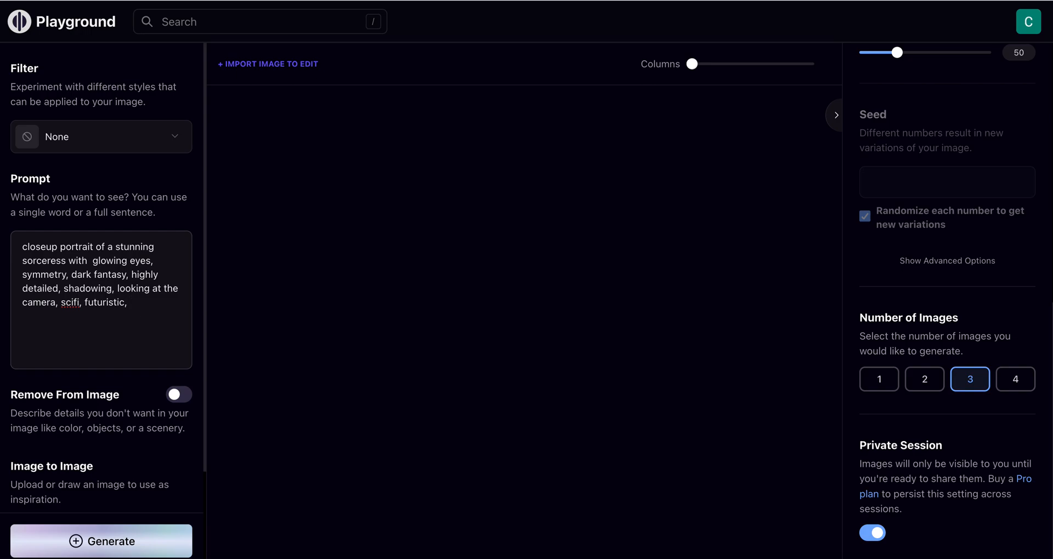
pyautogui.write('silent movie')
# Enable Remove From Image and enter "deformities, deformed hands, too many fingers, two heads" as the details to exclude
pyautogui.scroll(-1, 121, 413)
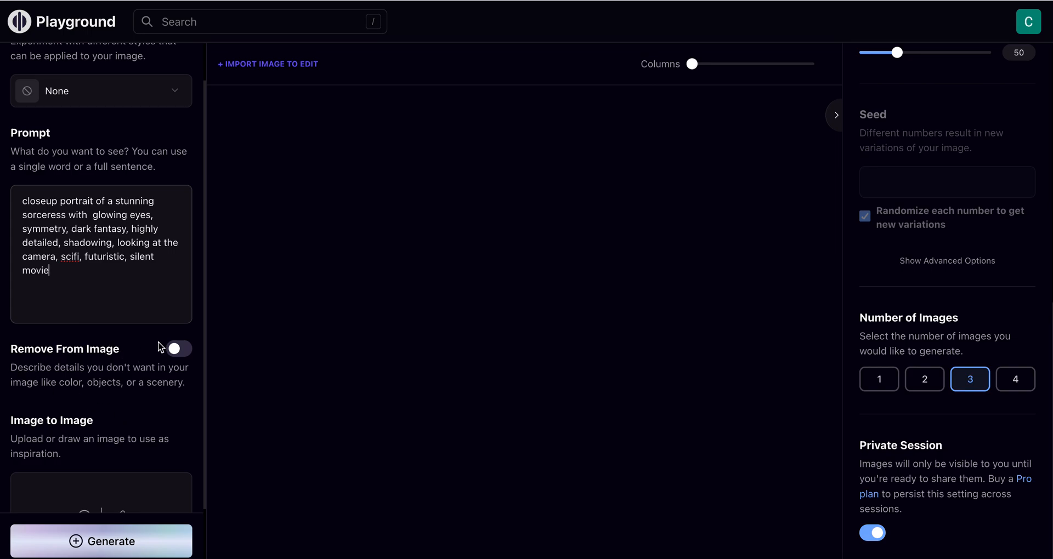
pyautogui.click(176, 350)
pyautogui.click(54, 416)
pyautogui.write('defor')
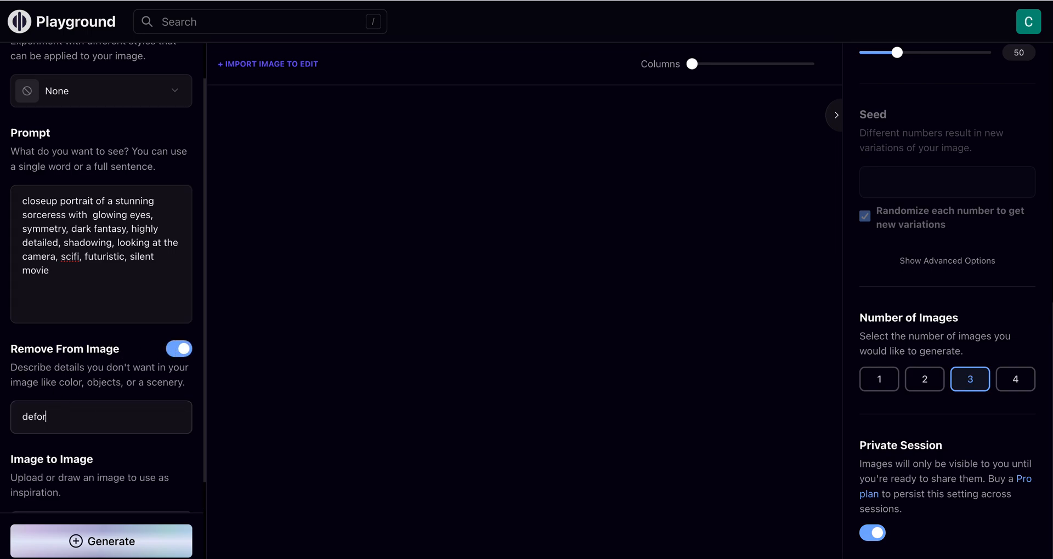
pyautogui.write('mities, deformed hand')
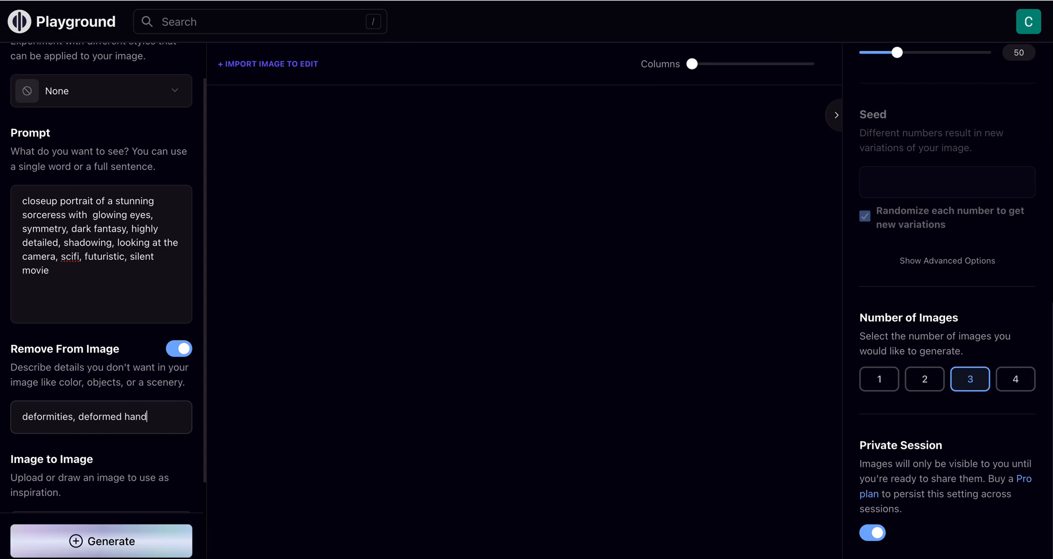
pyautogui.write('s, too man')
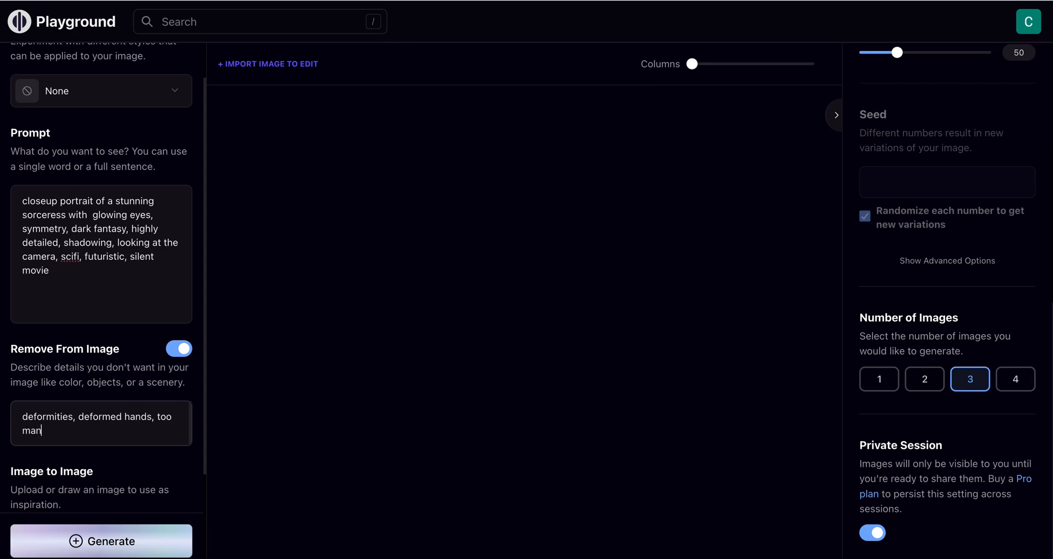
pyautogui.write('y fingers, two heads,')
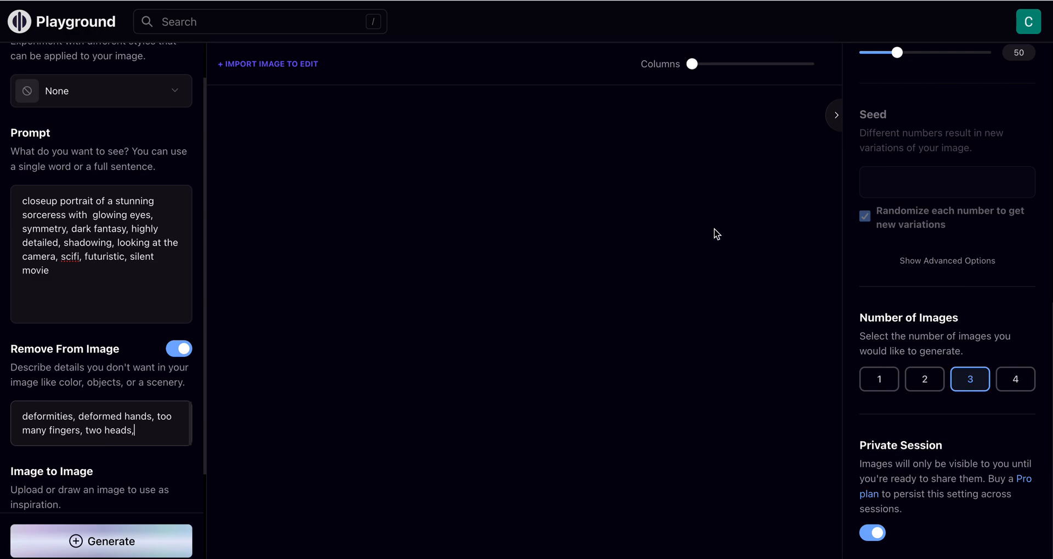
# Browse the available style filters and apply the Analog Diffusion filter to the sorceress prompt
pyautogui.moveTo(65, 269); pyautogui.dragTo(3, 189)
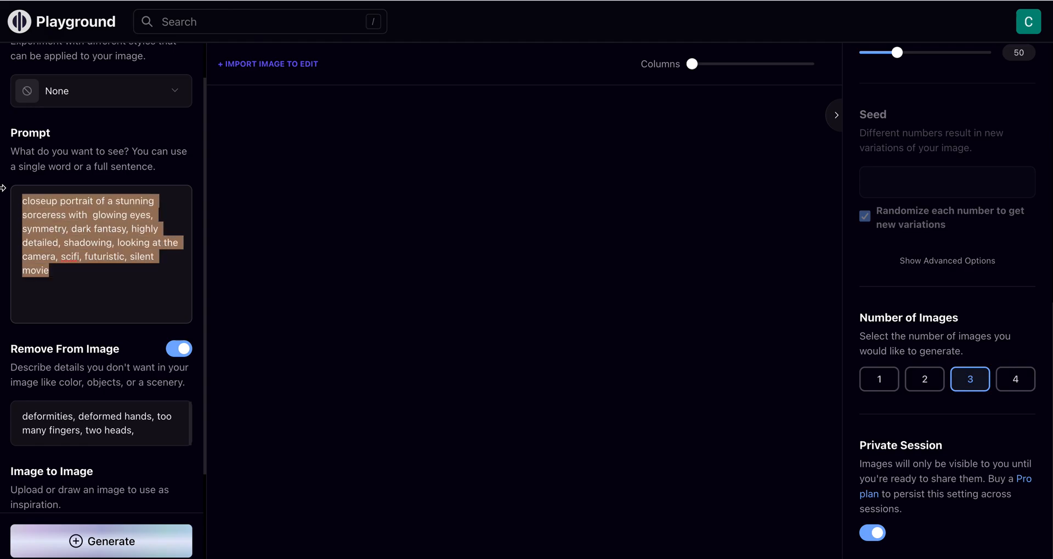
pyautogui.click(103, 92)
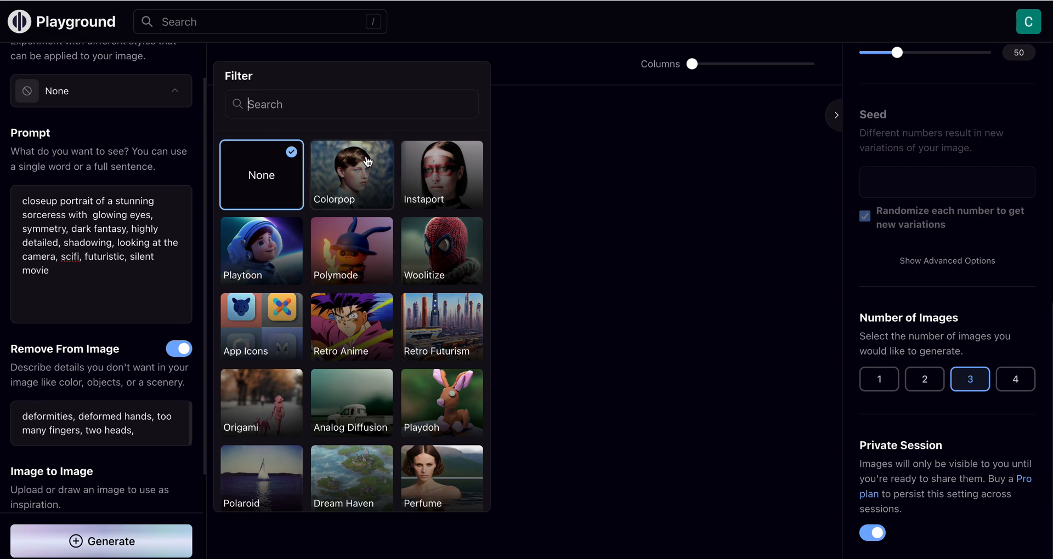
pyautogui.scroll(1, 136, 92)
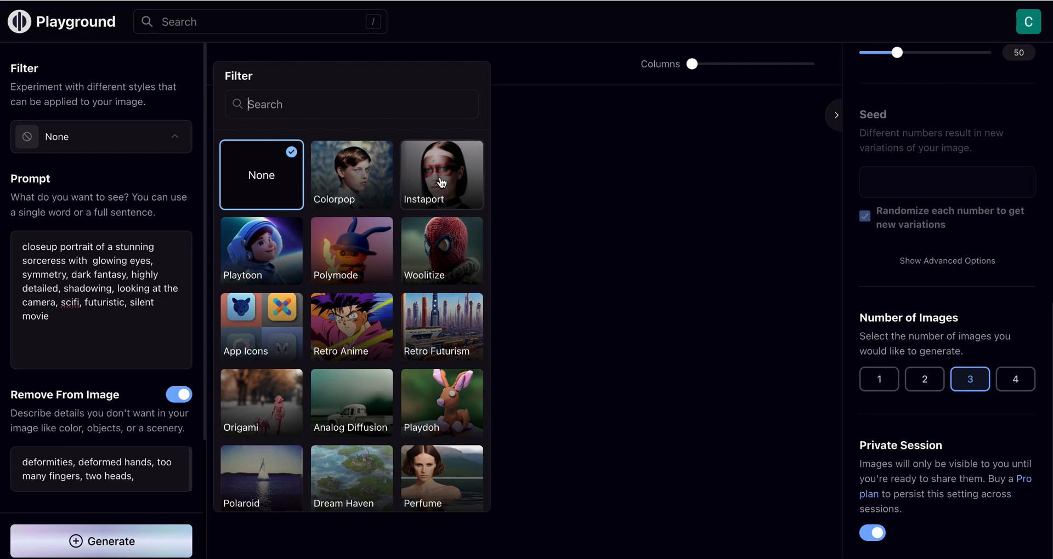
pyautogui.scroll(-3, 416, 287)
pyautogui.scroll(-1, 417, 288)
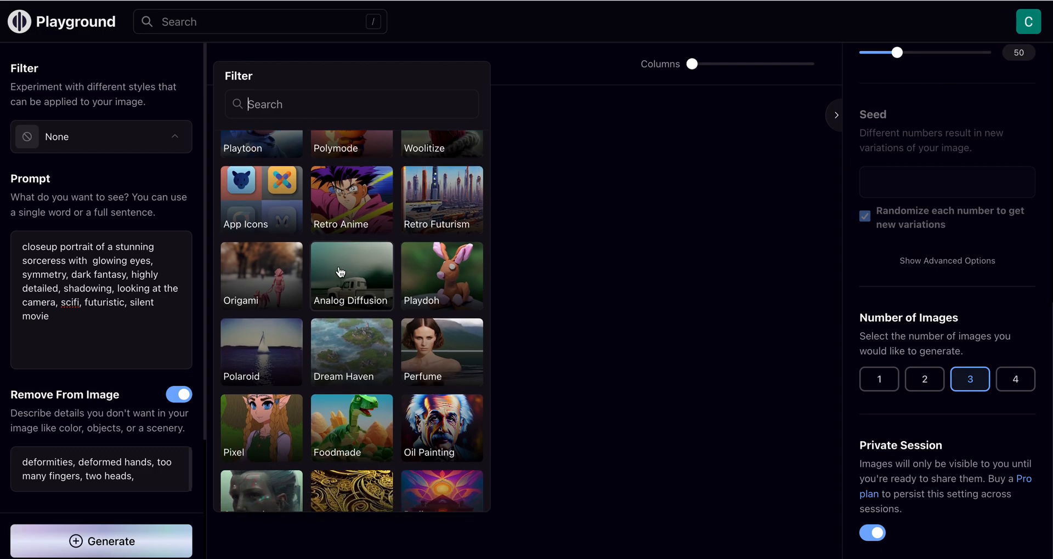
pyautogui.scroll(-2, 354, 289)
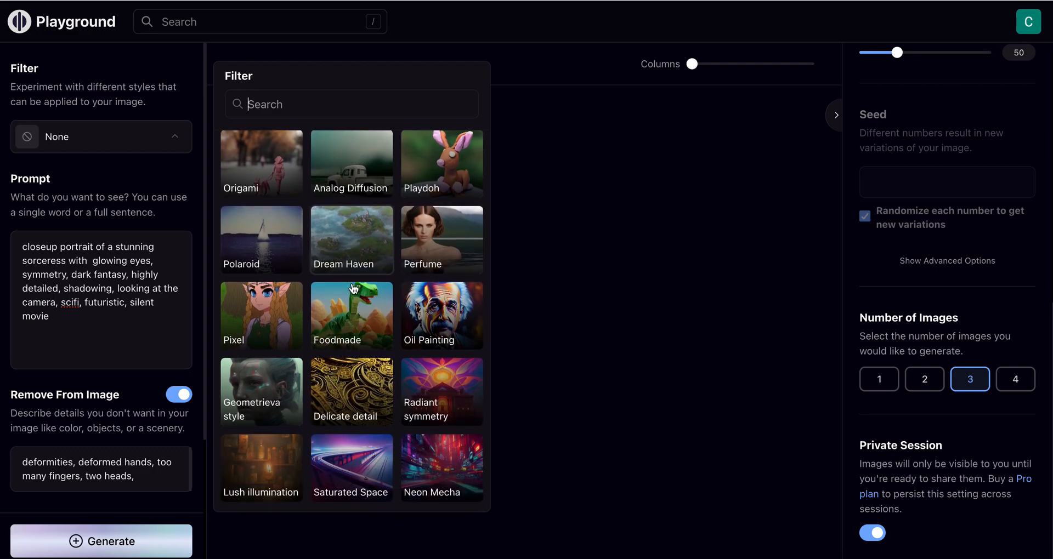
pyautogui.scroll(-3, 354, 289)
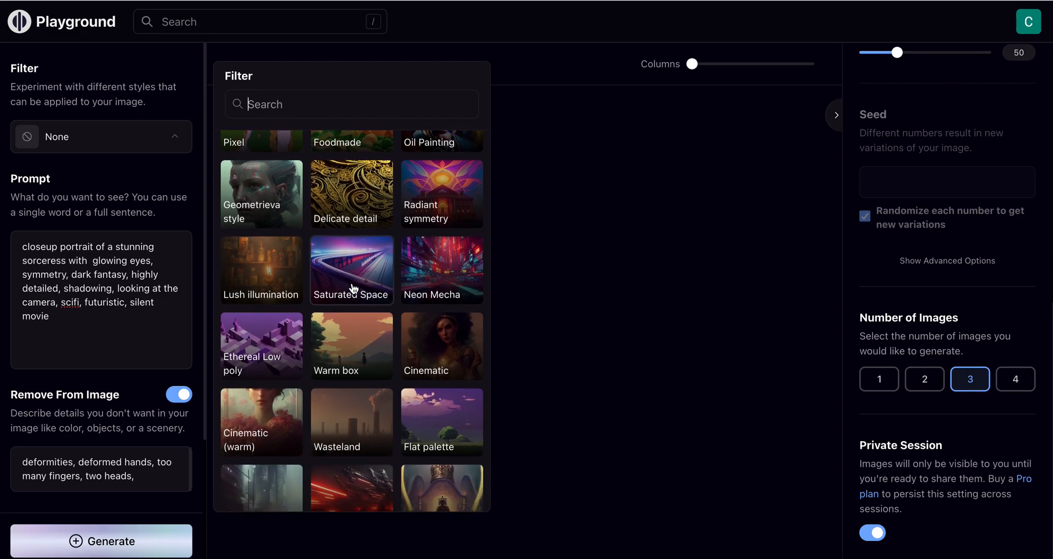
pyautogui.scroll(-1, 353, 289)
pyautogui.scroll(-1, 354, 289)
pyautogui.scroll(-1, 354, 289)
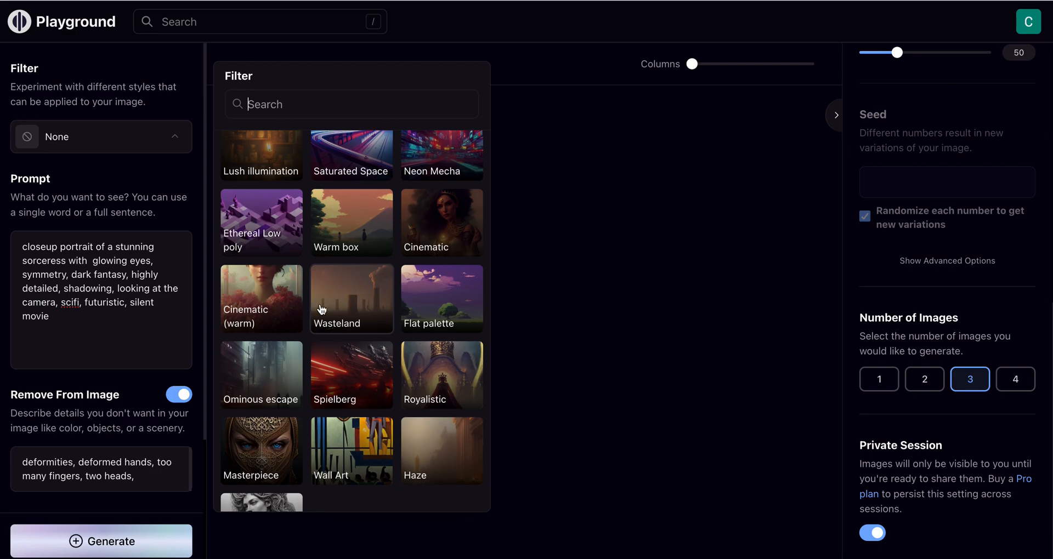
pyautogui.scroll(-1, 343, 315)
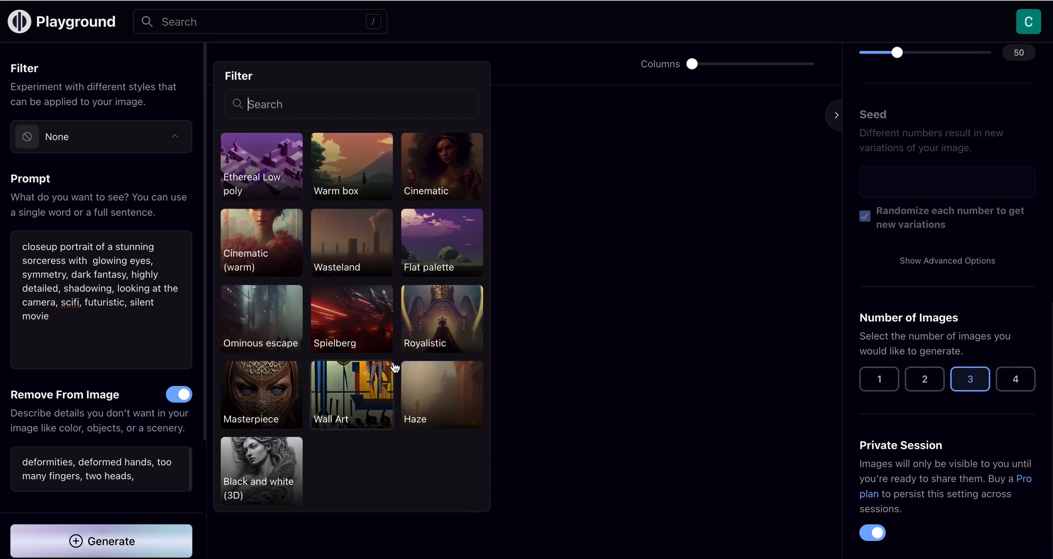
pyautogui.scroll(2, 393, 362)
pyautogui.scroll(4, 394, 362)
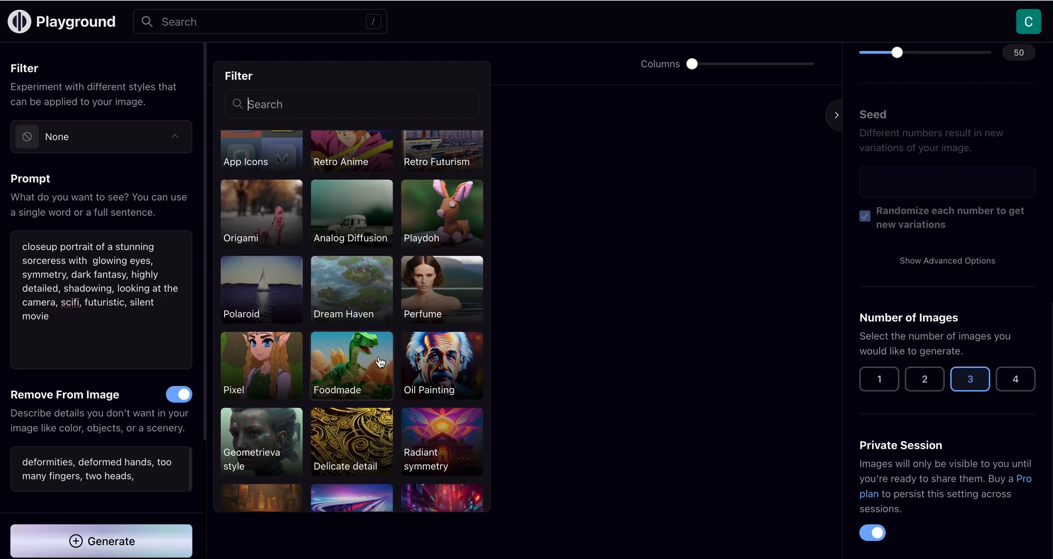
pyautogui.click(354, 213)
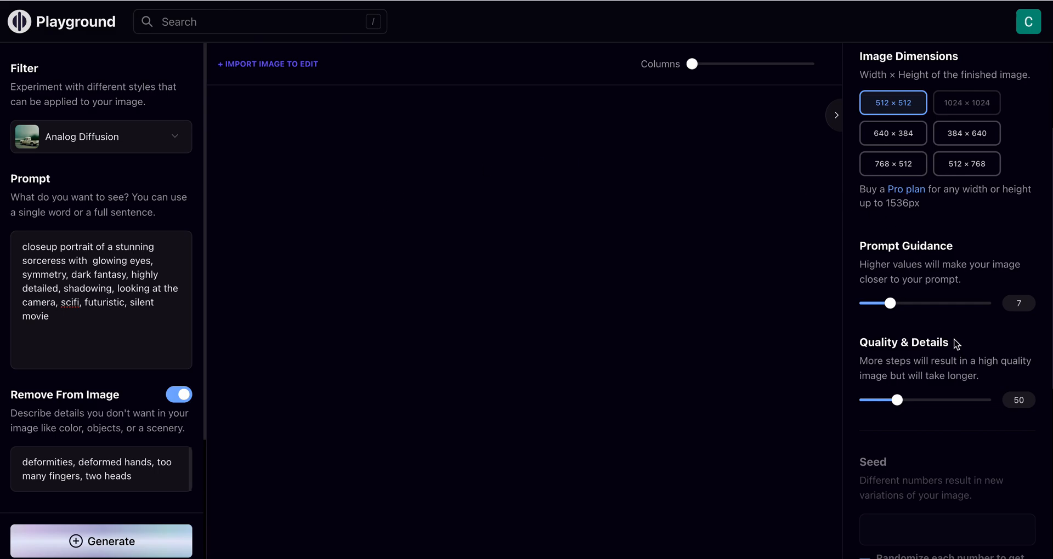
# Set the results grid to two columns and generate three images from the sorceress prompt
pyautogui.scroll(-6, 956, 344)
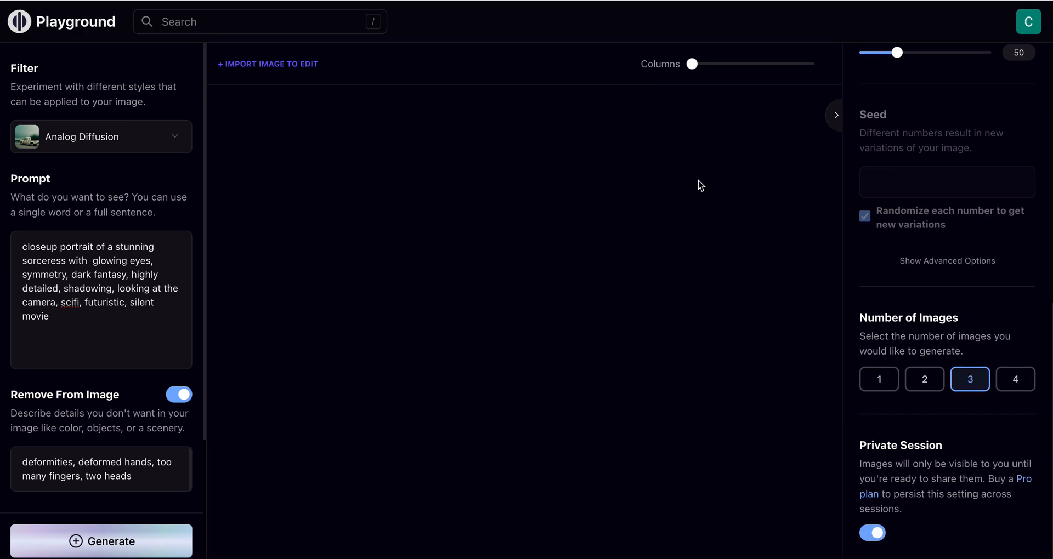
pyautogui.moveTo(692, 65); pyautogui.dragTo(729, 71)
pyautogui.scroll(3, 952, 287)
pyautogui.scroll(3, 951, 287)
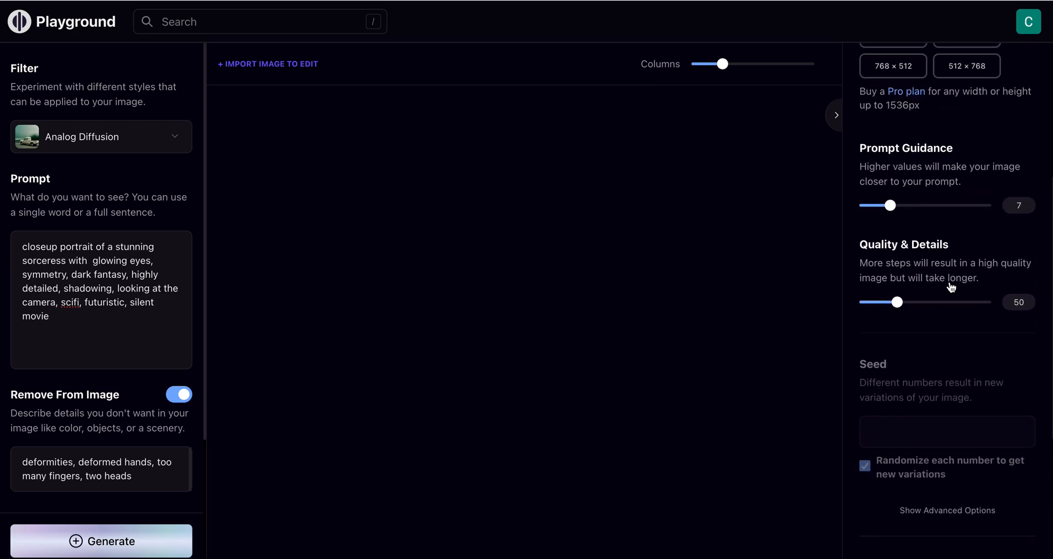
pyautogui.scroll(1, 953, 247)
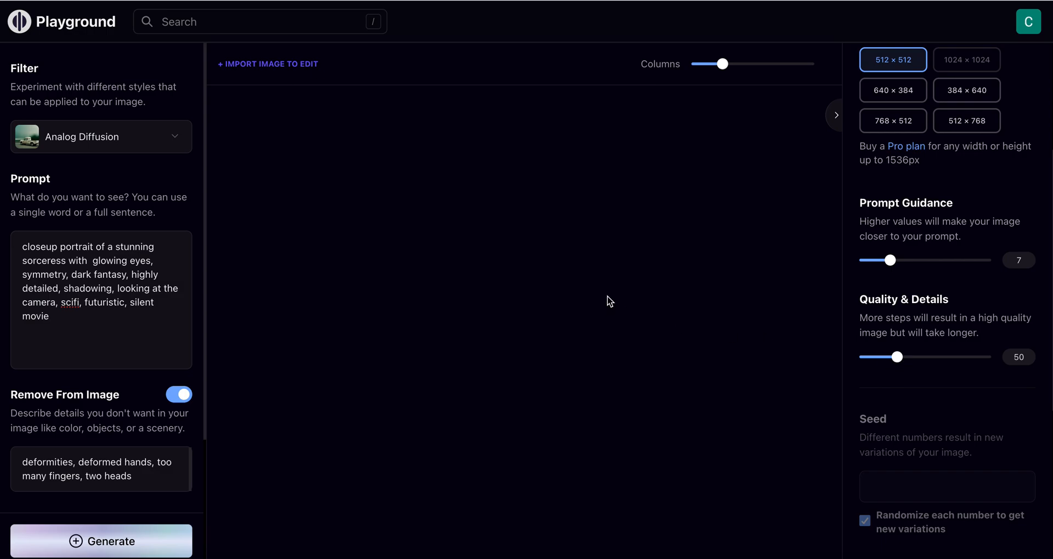
pyautogui.scroll(2, 883, 203)
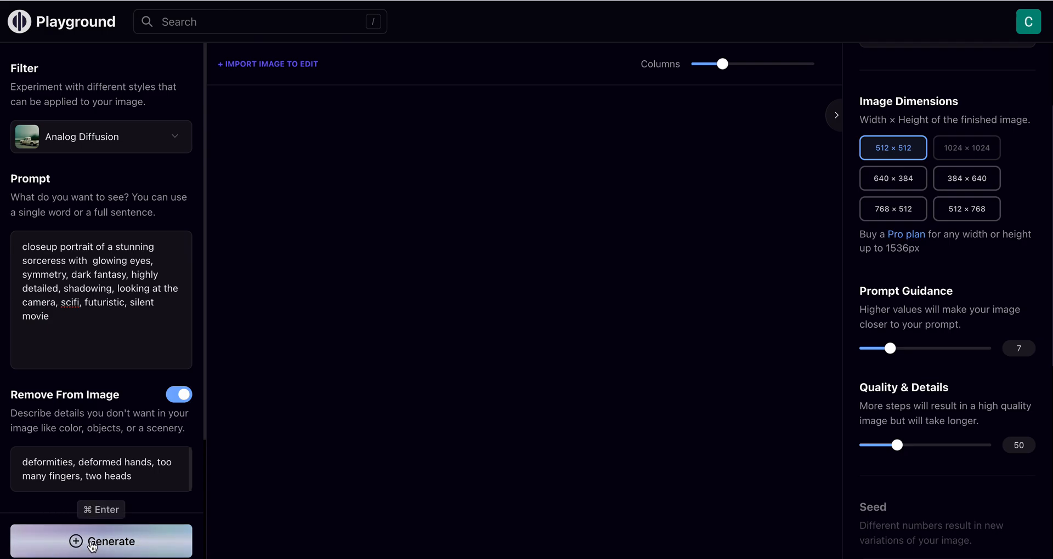
pyautogui.click(113, 543)
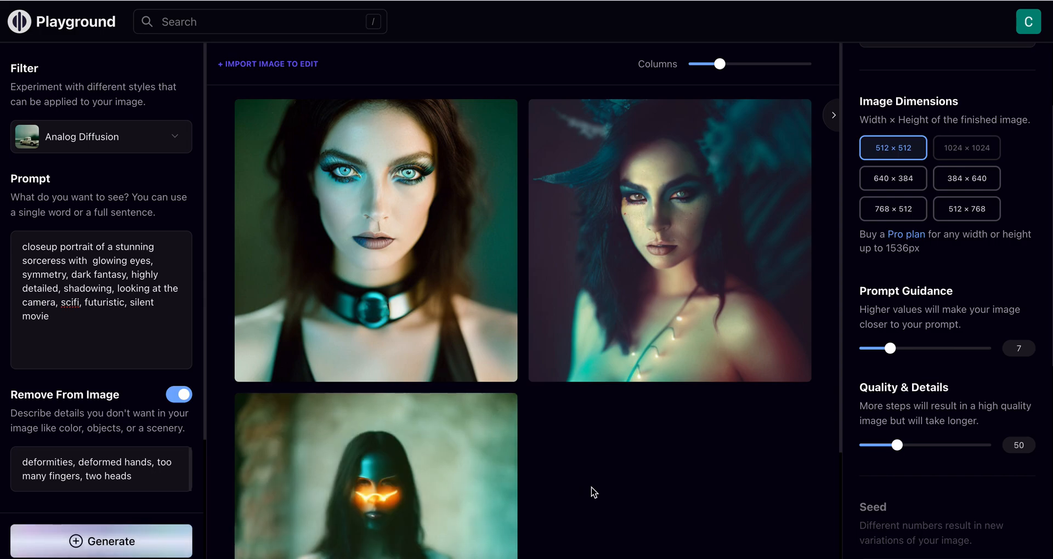
# Arrange the generated images in three columns and give the first portrait the smiling-face rating
pyautogui.scroll(-1, 594, 492)
pyautogui.scroll(1, 594, 492)
pyautogui.click(730, 65)
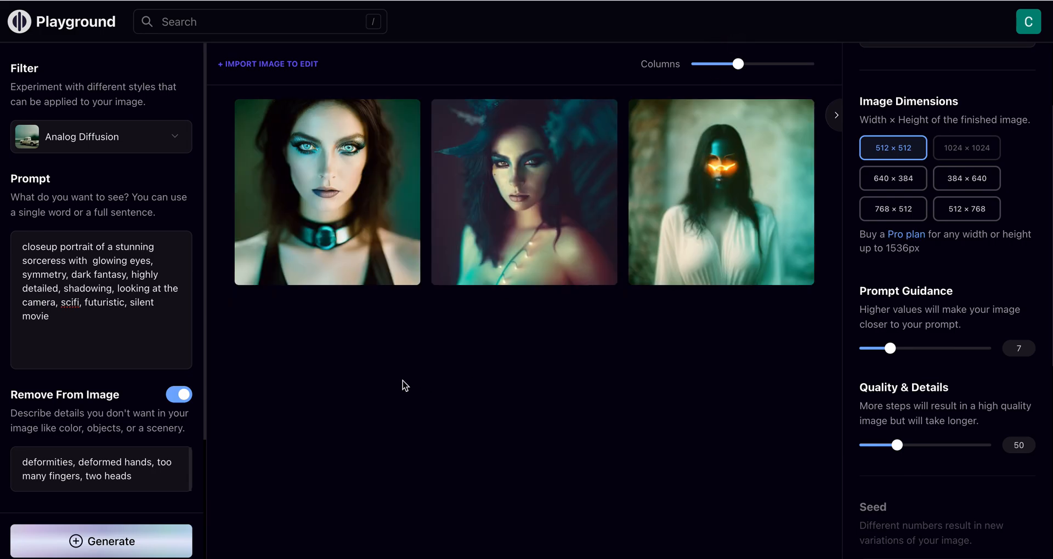
pyautogui.moveTo(385, 207)
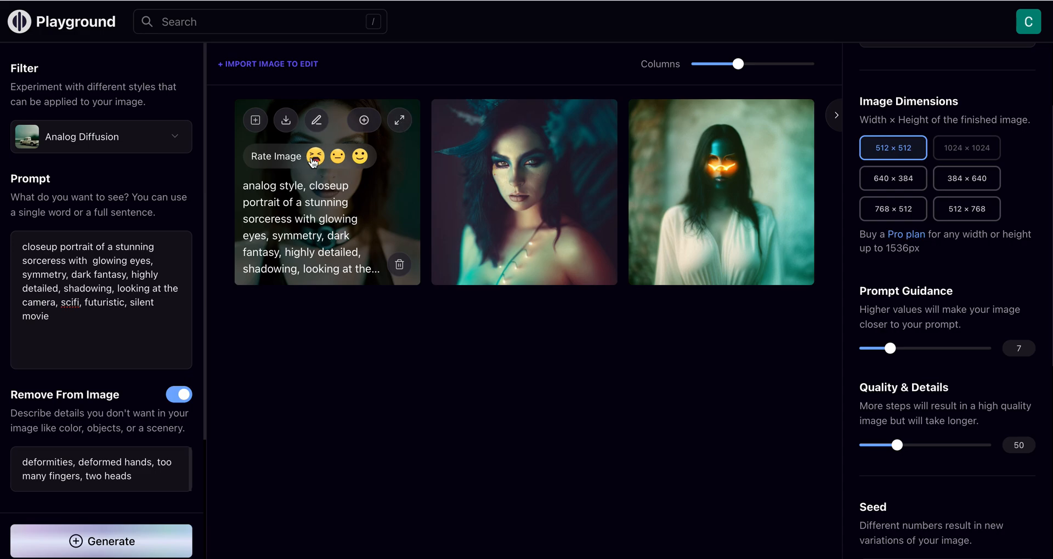
pyautogui.click(361, 158)
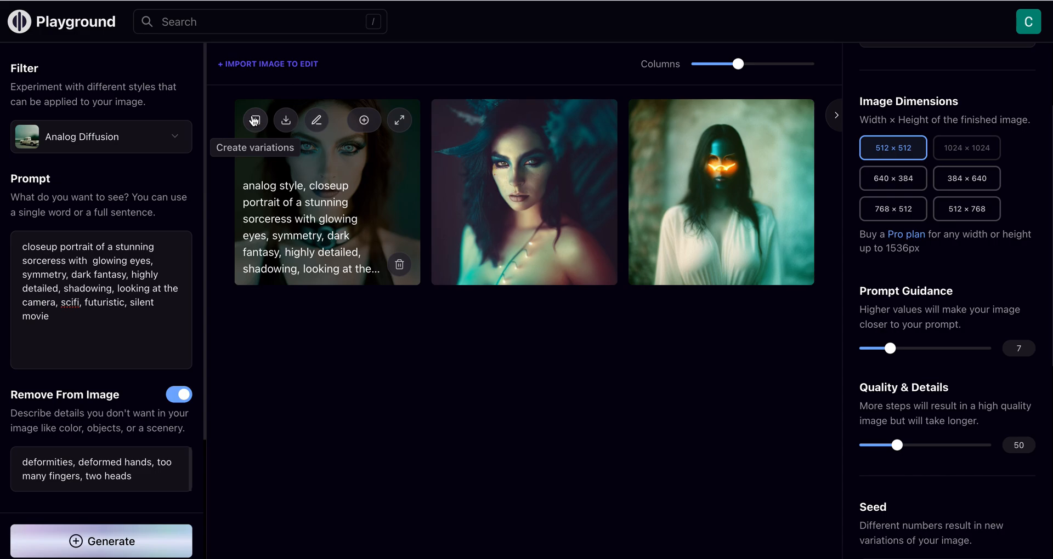
# Inspect the first portrait at full size, close it, and create a variation of that image
pyautogui.click(401, 122)
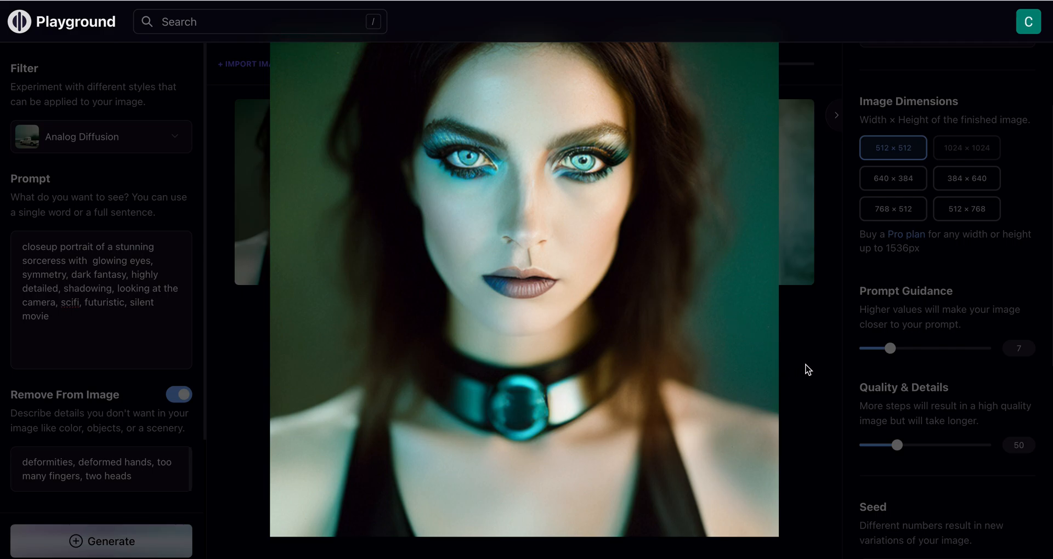
pyautogui.click(808, 371)
pyautogui.moveTo(251, 143)
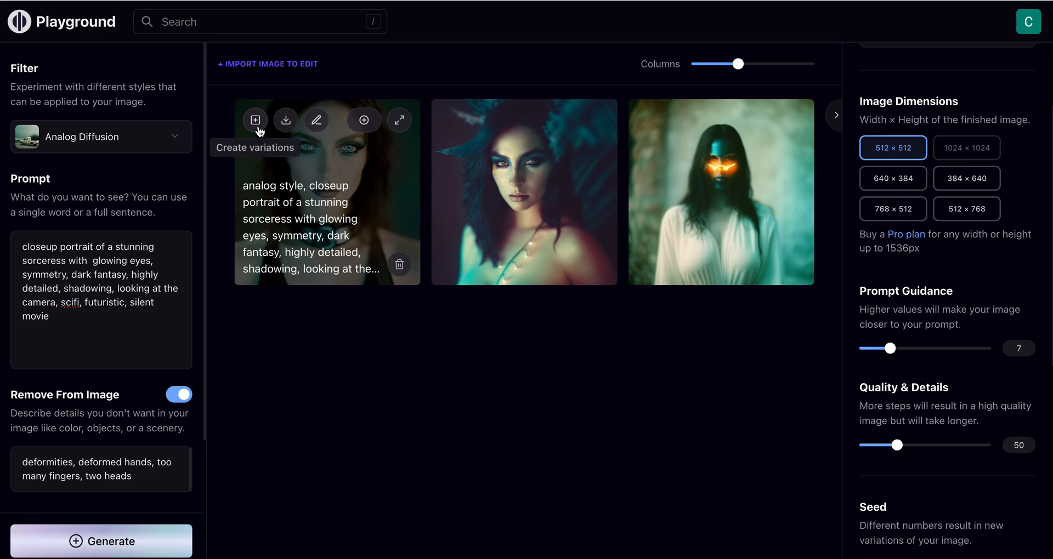
pyautogui.click(256, 123)
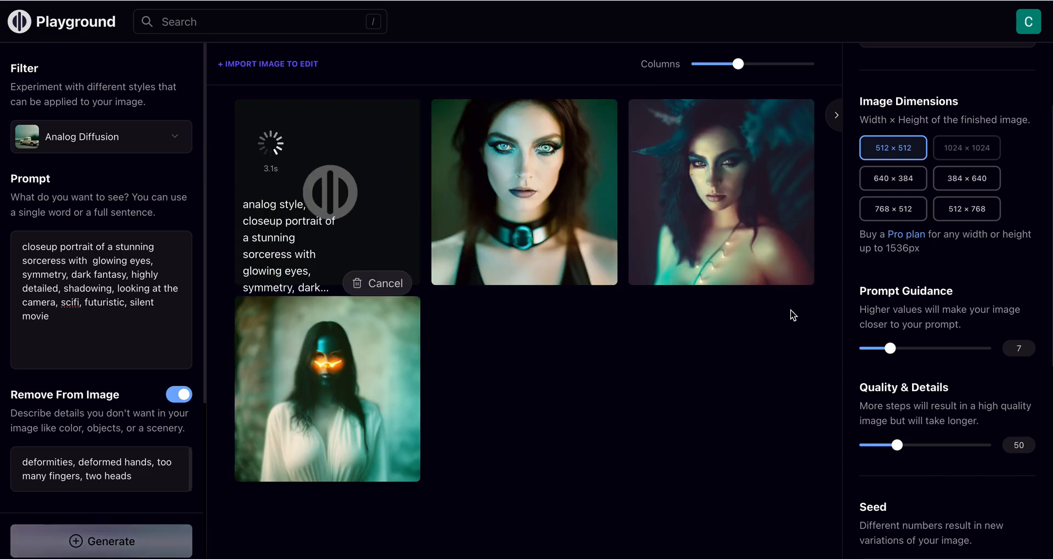
pyautogui.scroll(-7, 927, 362)
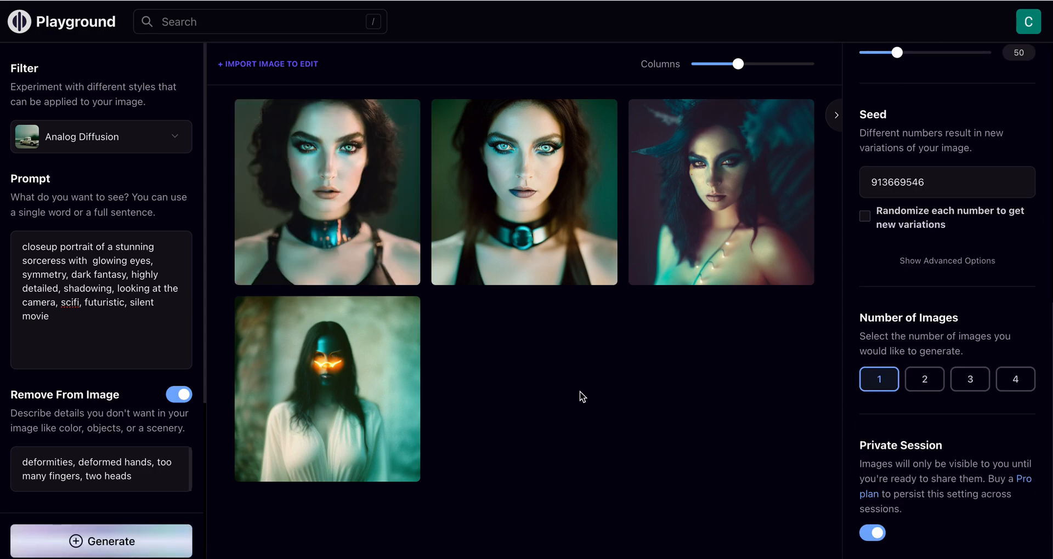
# Examine the new variation and the portrait with teal feathers at full size, closing each enlarged view
pyautogui.moveTo(394, 139)
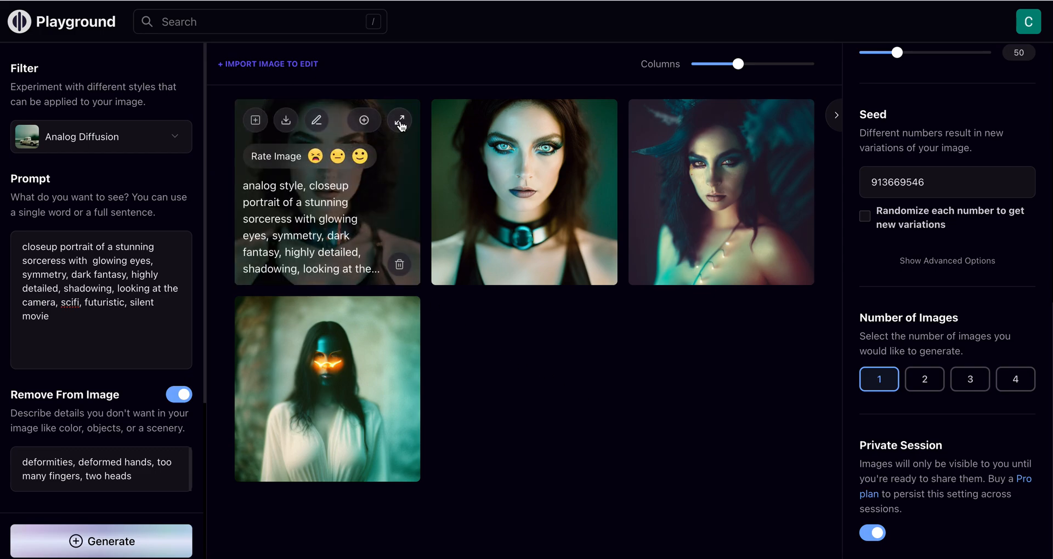
pyautogui.click(401, 121)
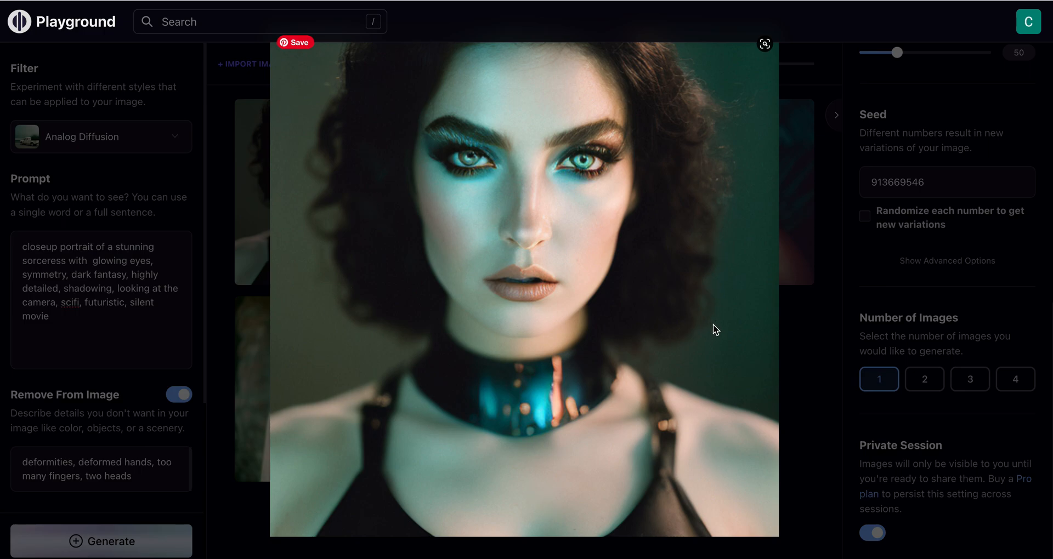
pyautogui.click(790, 351)
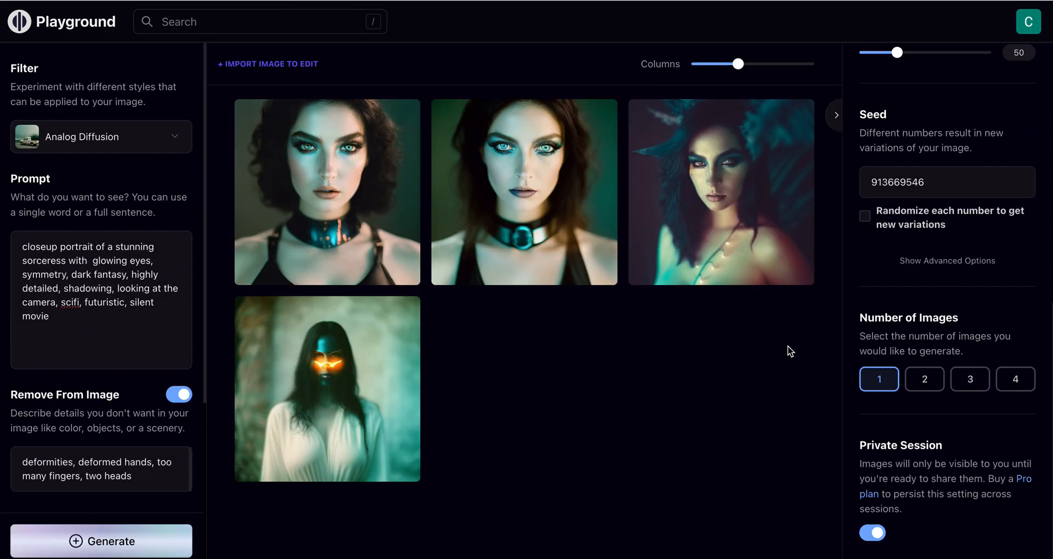
pyautogui.moveTo(277, 175)
pyautogui.moveTo(756, 206)
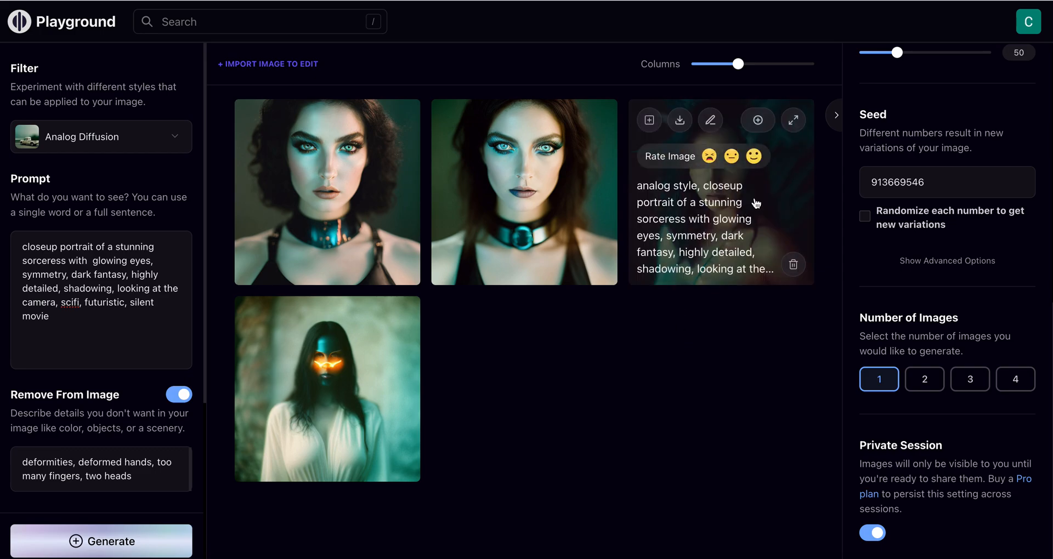
pyautogui.click(794, 121)
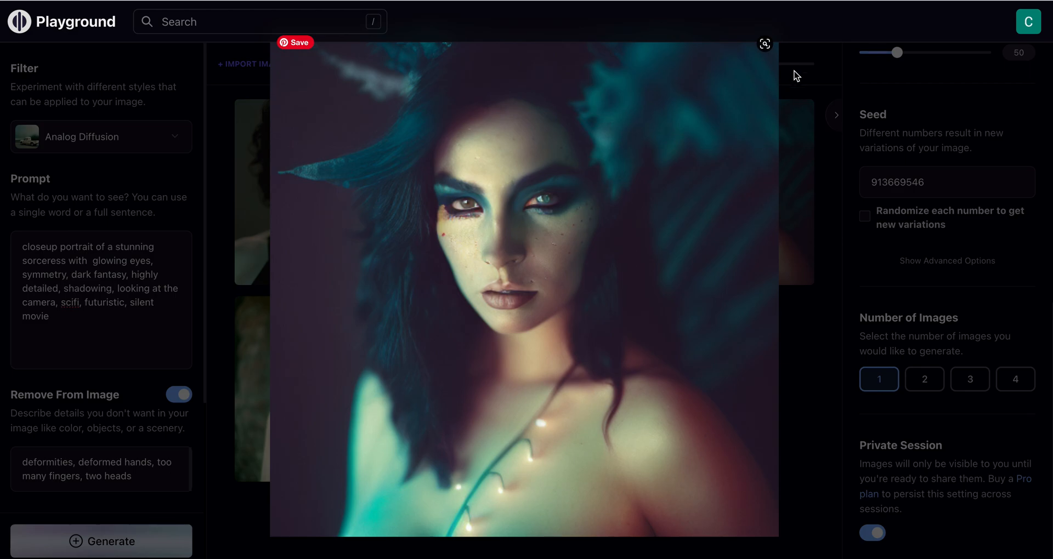
pyautogui.click(574, 330)
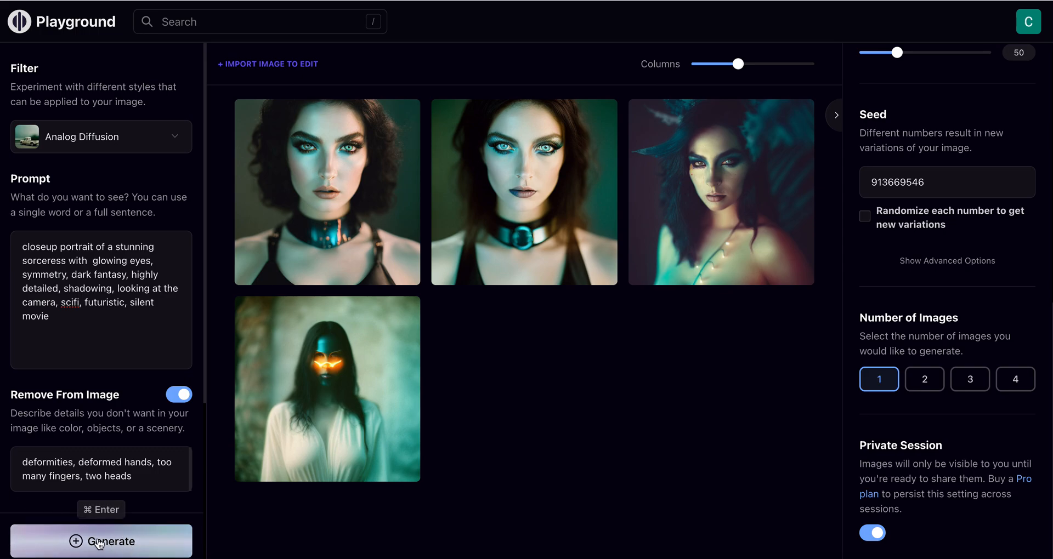
# Set the number of images to 3 and generate another batch from the same prompt
pyautogui.click(971, 382)
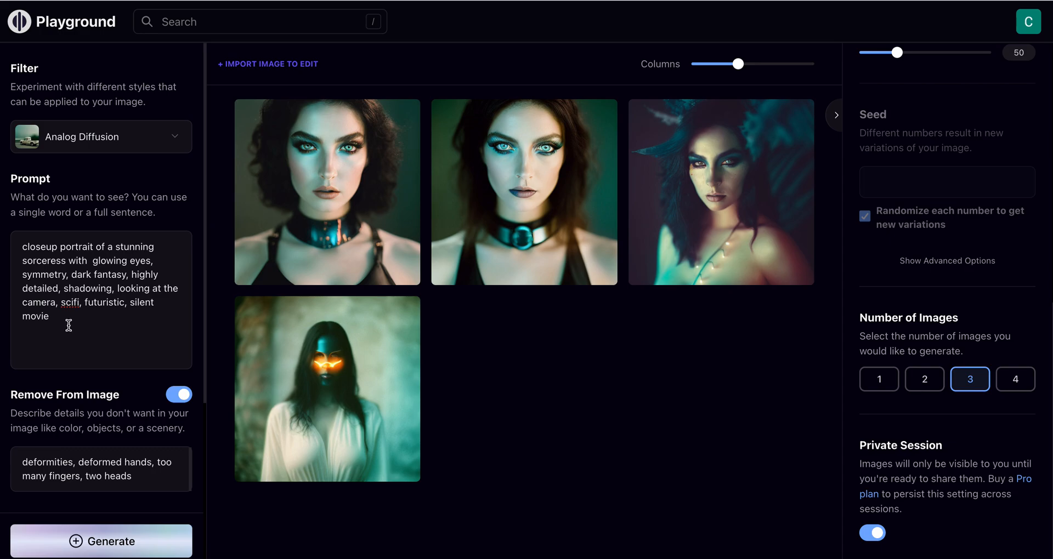
pyautogui.click(121, 544)
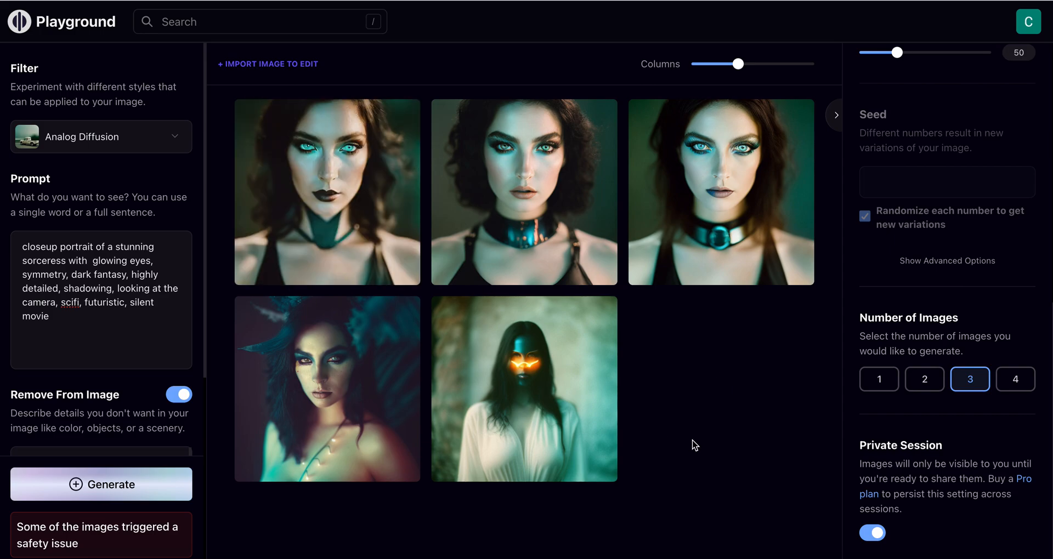
# Examine the generated portraits and the Image to Image settings, including the reference picture and its image strength
pyautogui.moveTo(312, 230)
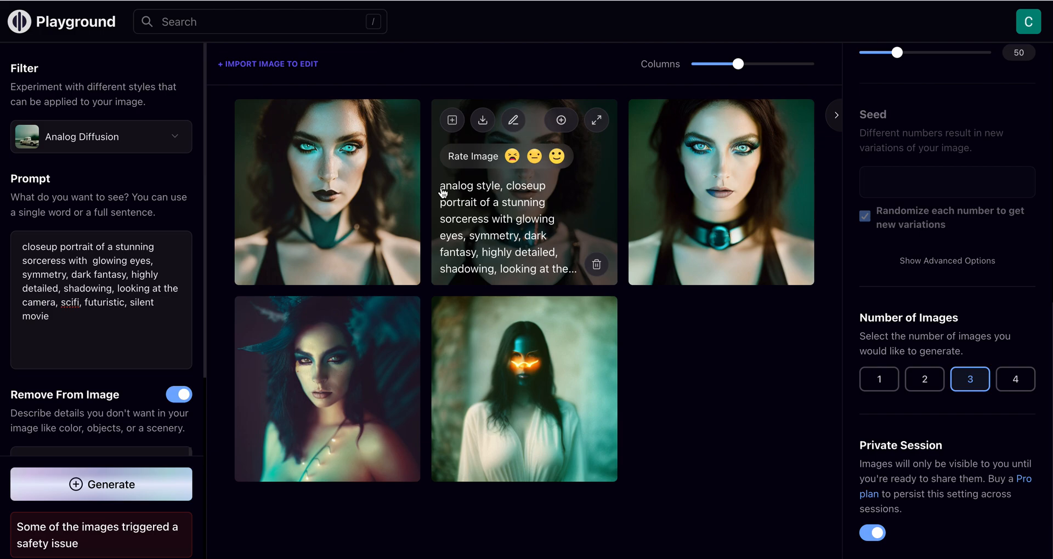
pyautogui.moveTo(261, 135)
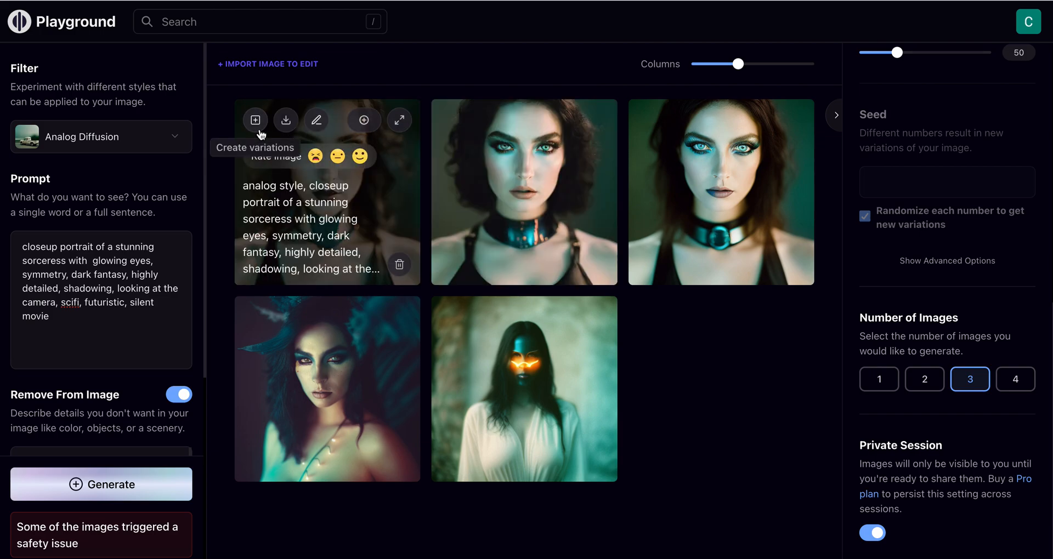
pyautogui.scroll(-2, 130, 206)
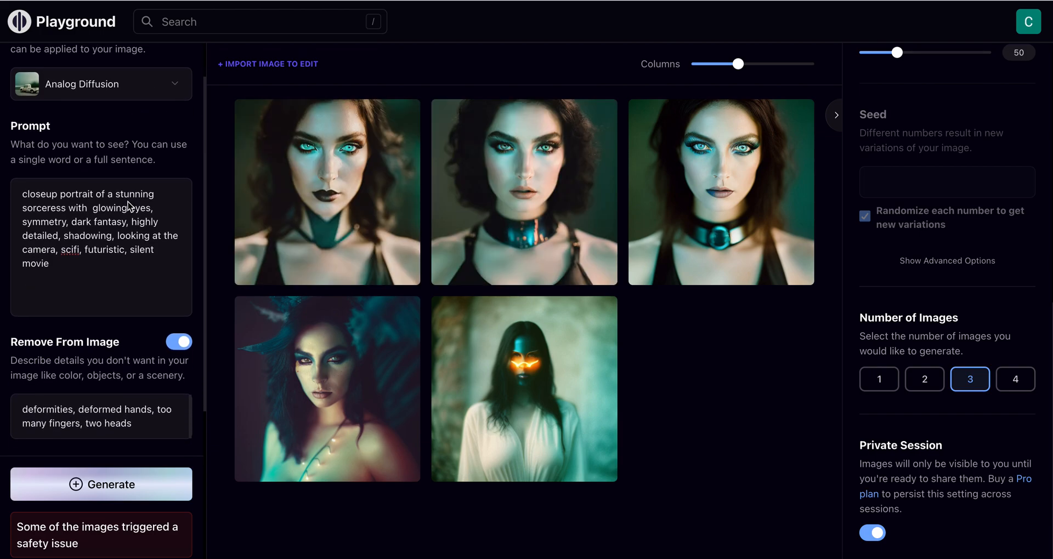
pyautogui.scroll(-4, 129, 207)
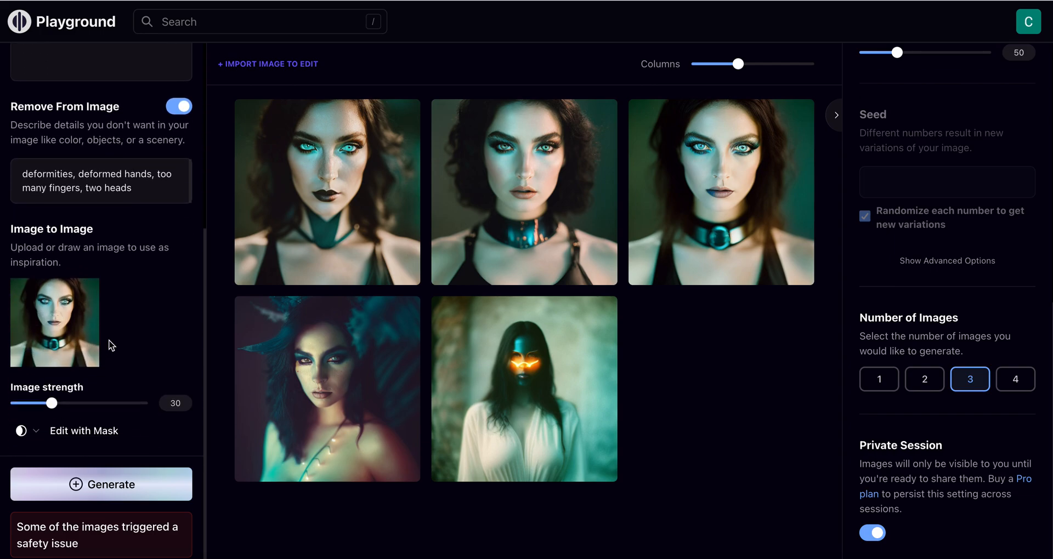
pyautogui.moveTo(401, 130)
pyautogui.scroll(1, 124, 350)
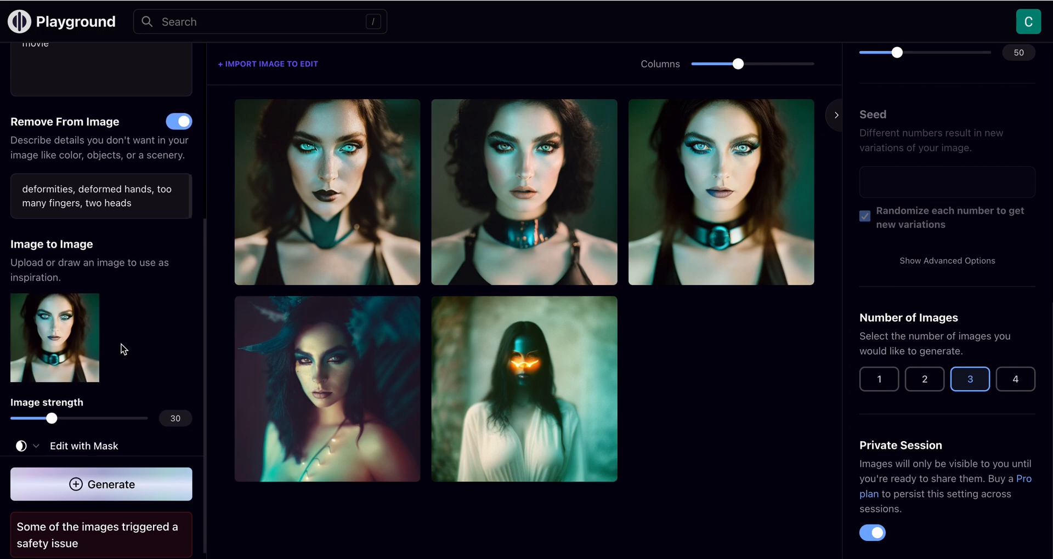
pyautogui.scroll(2, 124, 350)
pyautogui.scroll(5, 124, 349)
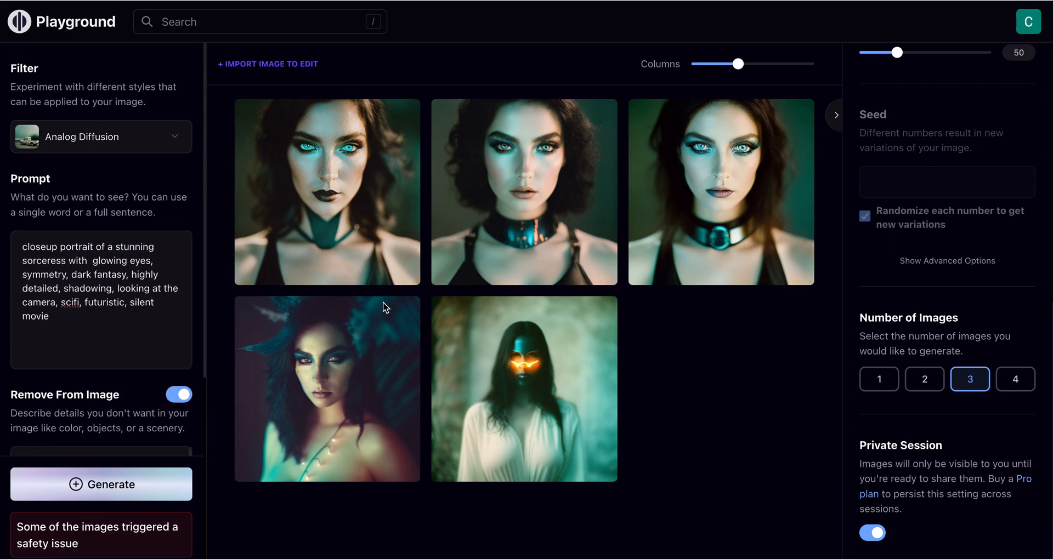
# Copy the full sorceress prompt and switch the model to Stable Diffusion 2.1
pyautogui.moveTo(735, 255)
pyautogui.scroll(10, 939, 207)
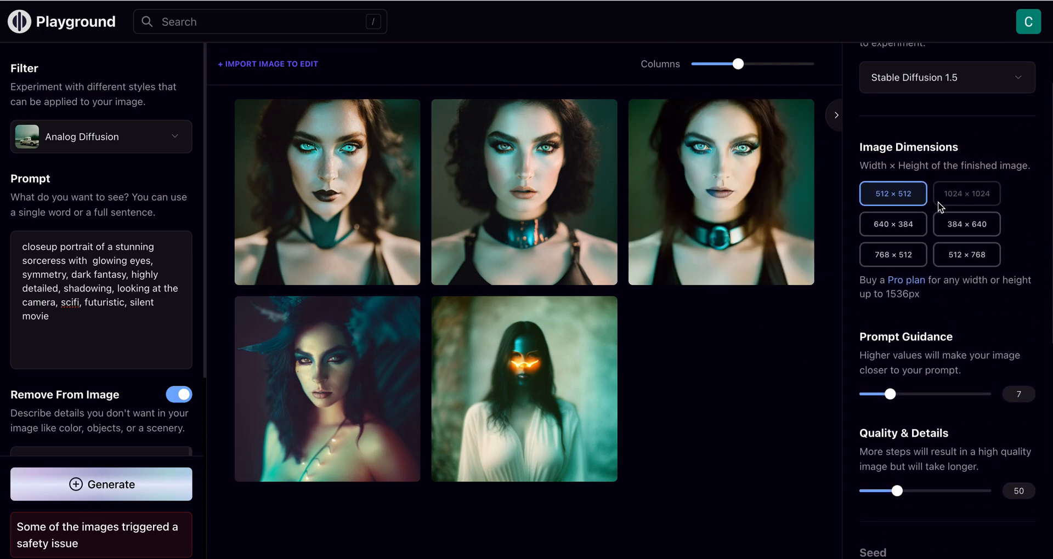
pyautogui.click(912, 154)
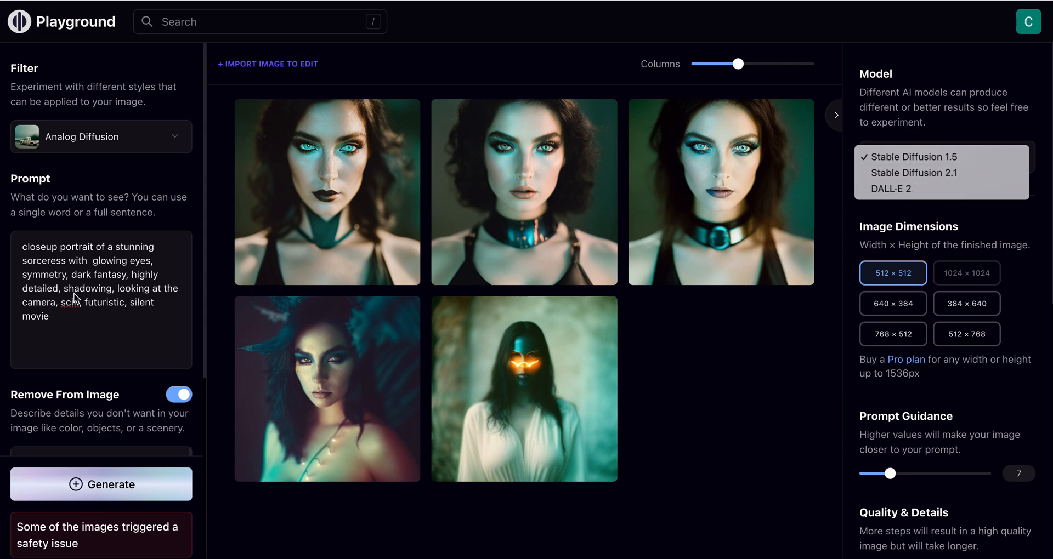
pyautogui.click(67, 332)
pyautogui.moveTo(17, 248); pyautogui.dragTo(72, 334)
pyautogui.hotkey('ctrl', 'c')
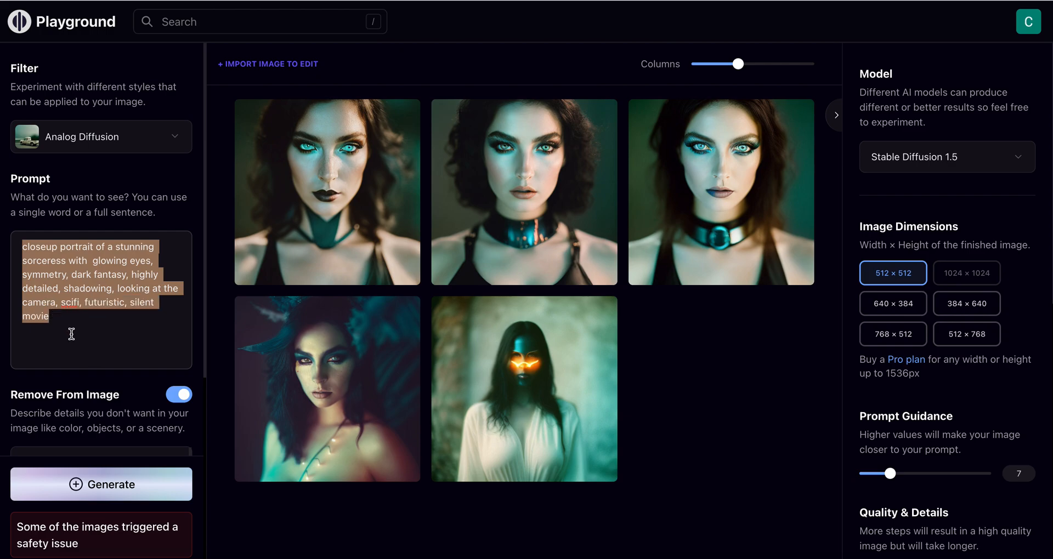
pyautogui.click(900, 158)
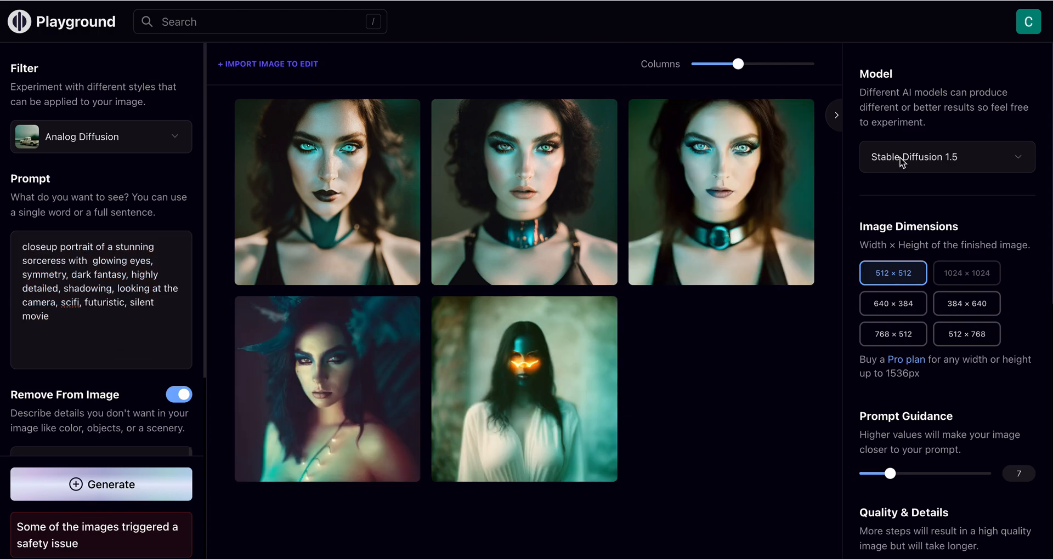
pyautogui.click(904, 172)
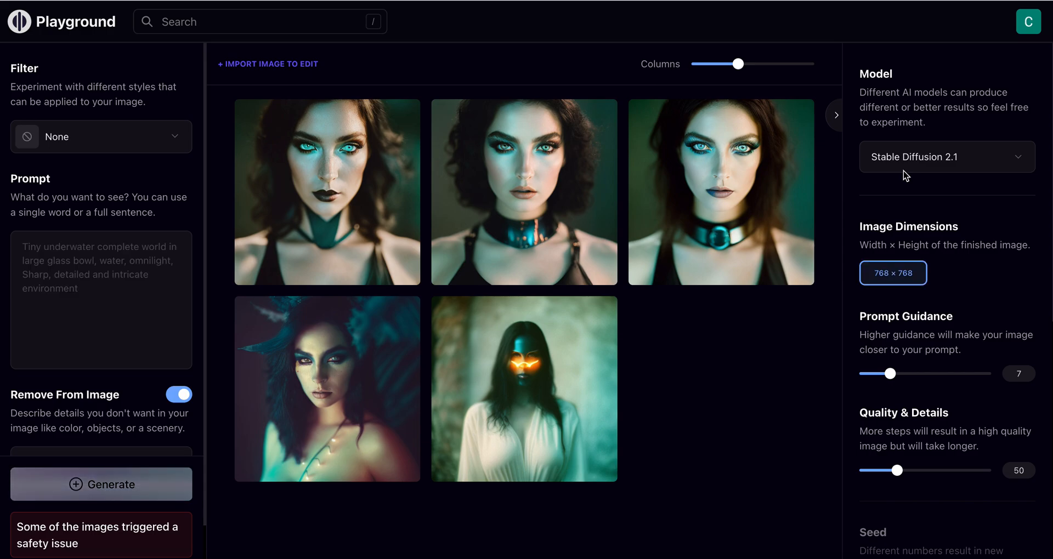
# Paste the copied sorceress prompt into the empty prompt field and generate three images with no filter
pyautogui.scroll(-1, 91, 279)
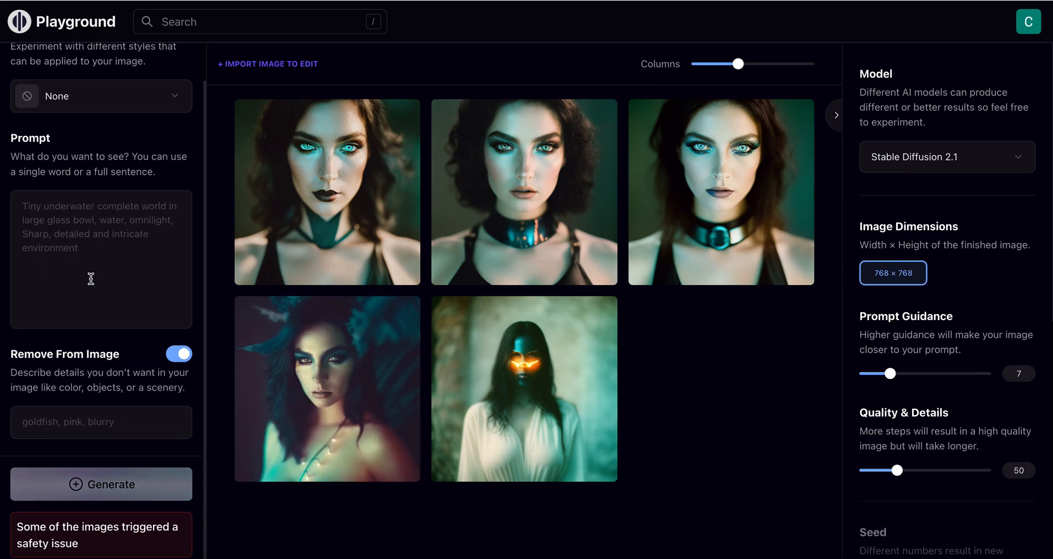
pyautogui.scroll(1, 91, 279)
pyautogui.click(74, 276)
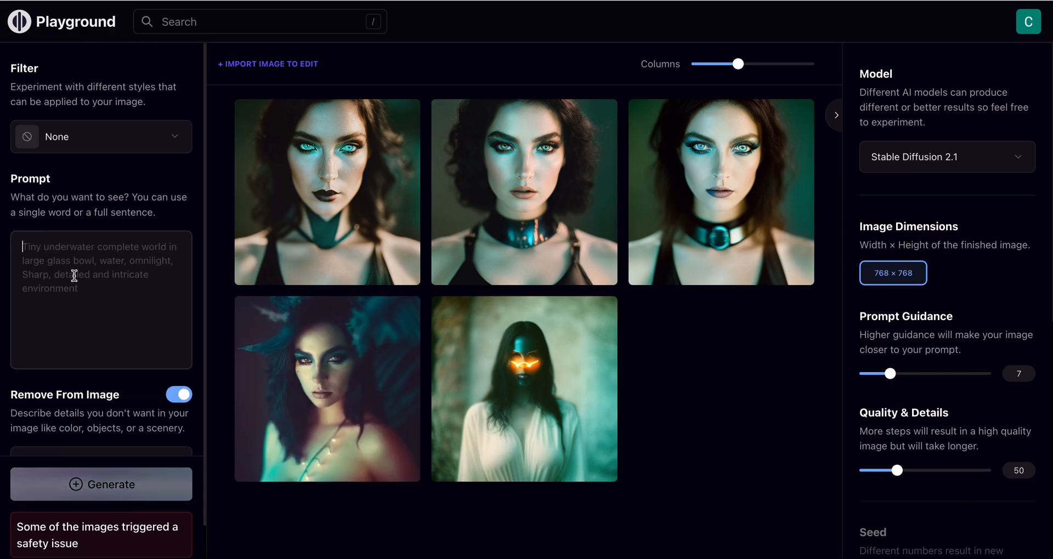
pyautogui.hotkey('ctrl', 'v')
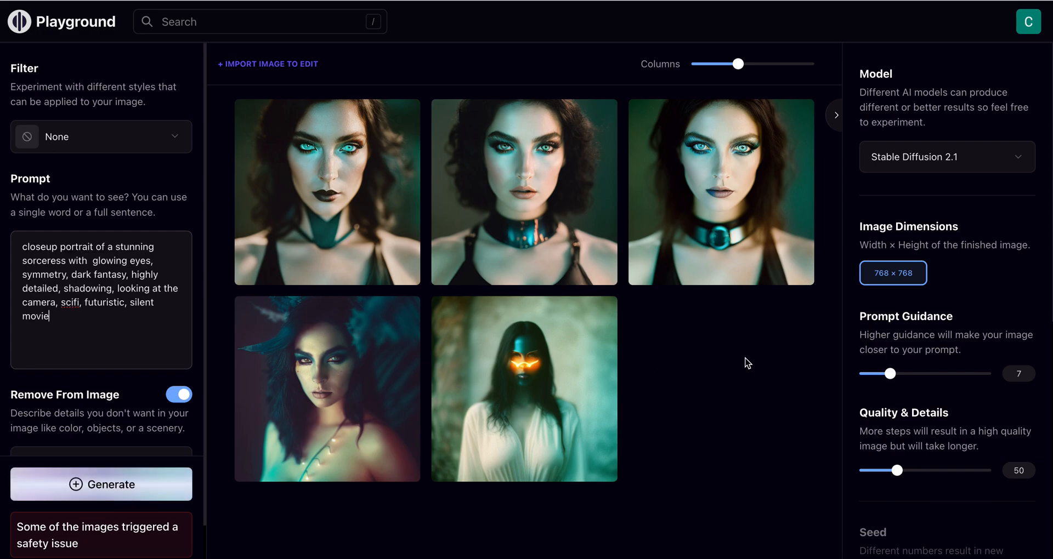
pyautogui.scroll(-8, 971, 372)
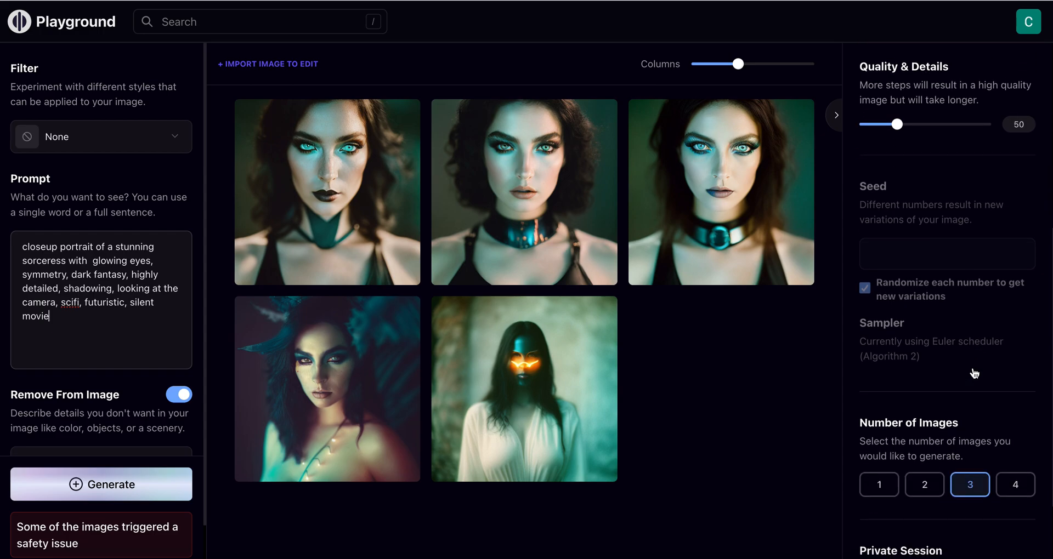
pyautogui.click(866, 534)
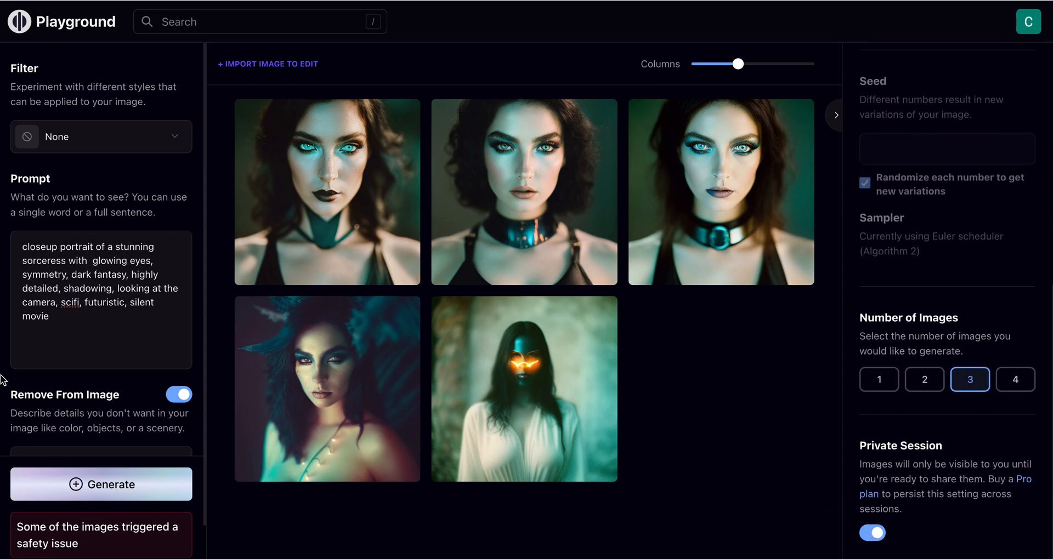
pyautogui.scroll(-1, 83, 344)
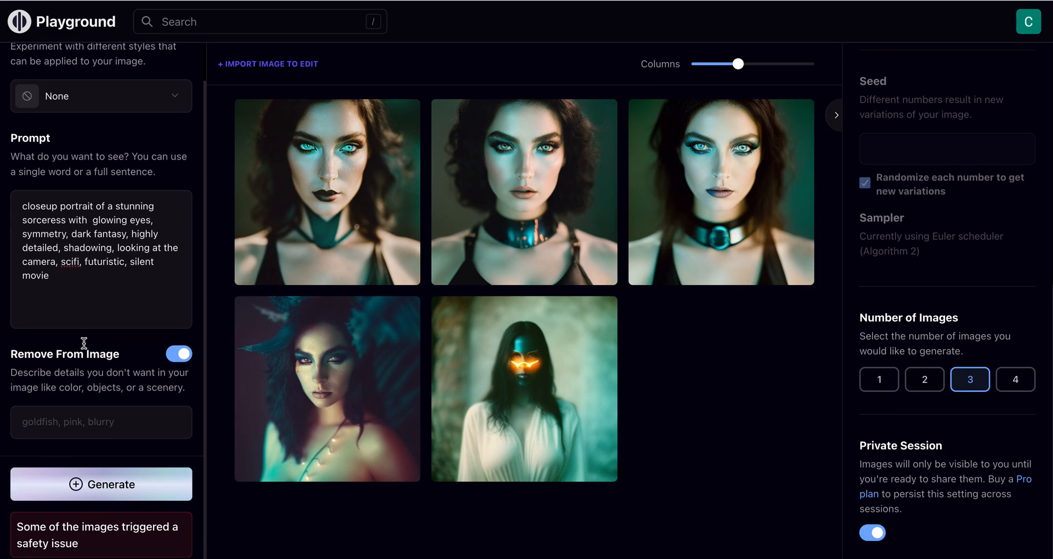
pyautogui.click(103, 485)
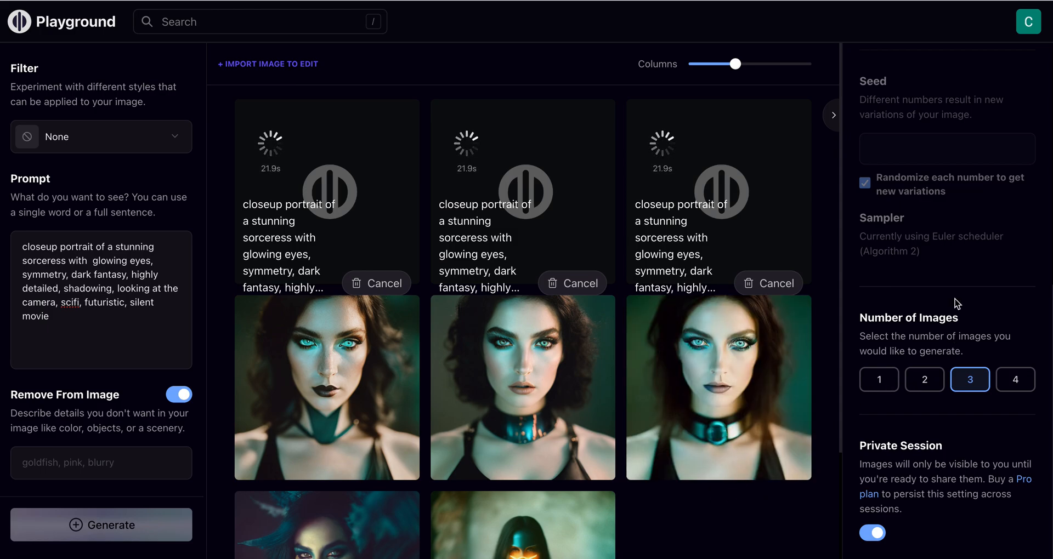
# Review the generation settings offered for the Stable Diffusion 2.1 model, from image dimensions to number of images
pyautogui.scroll(2, 961, 225)
pyautogui.scroll(5, 960, 225)
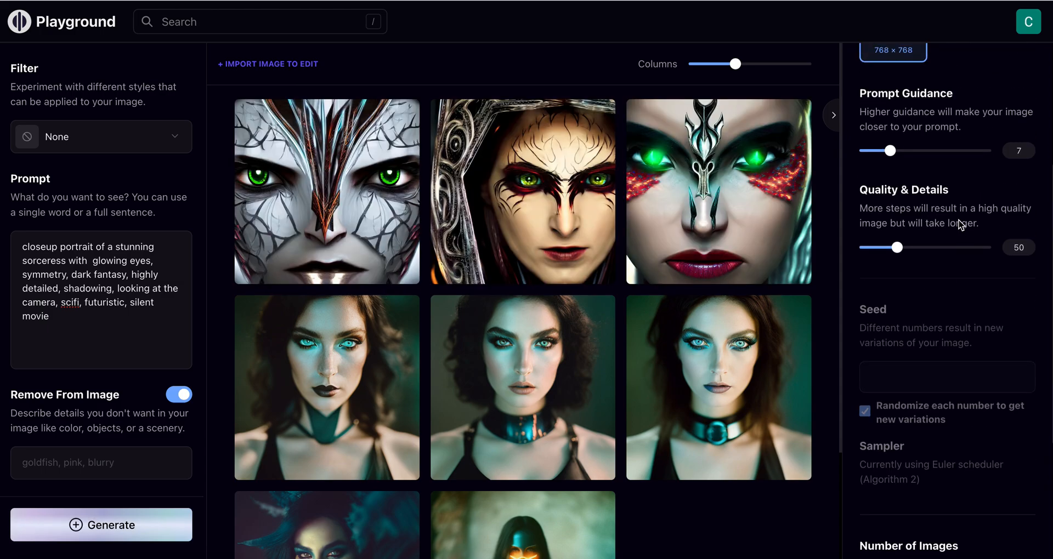
pyautogui.scroll(5, 960, 225)
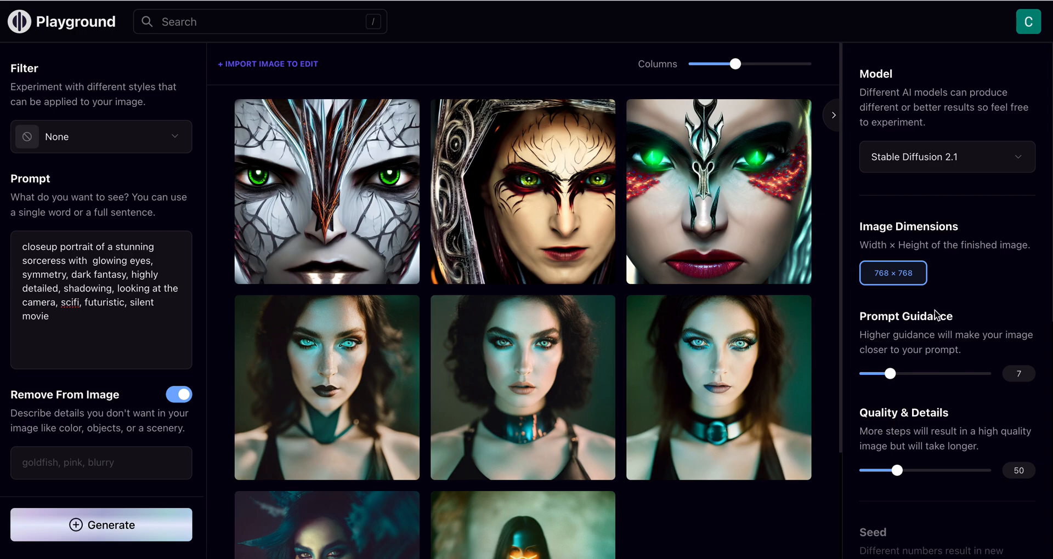
pyautogui.scroll(-1, 936, 314)
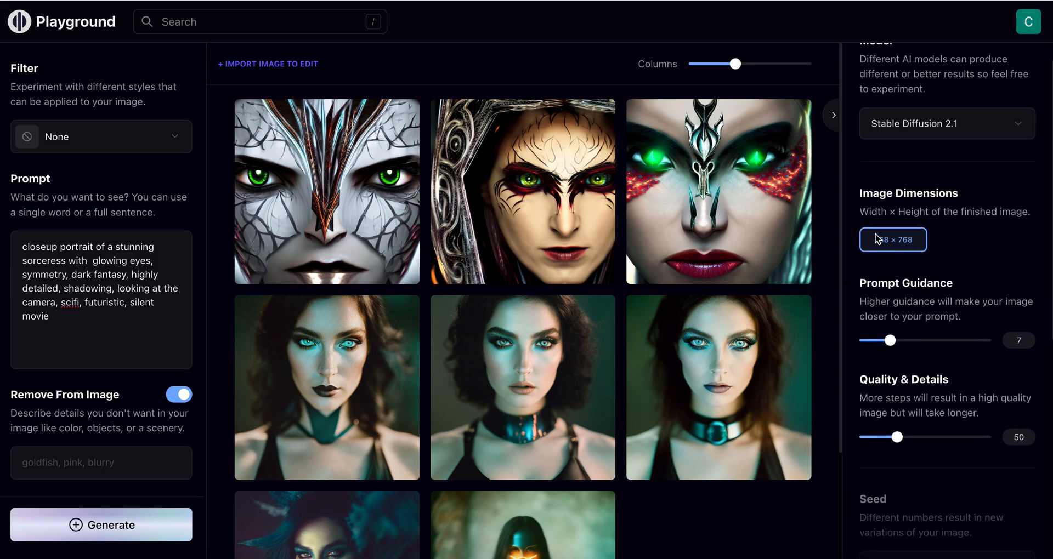
pyautogui.scroll(-4, 923, 384)
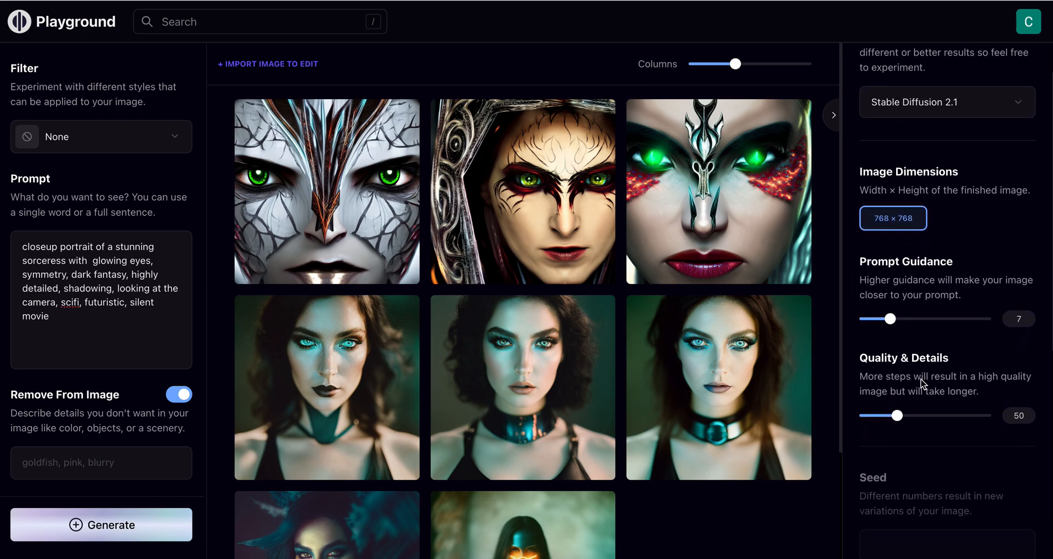
pyautogui.scroll(-4, 922, 384)
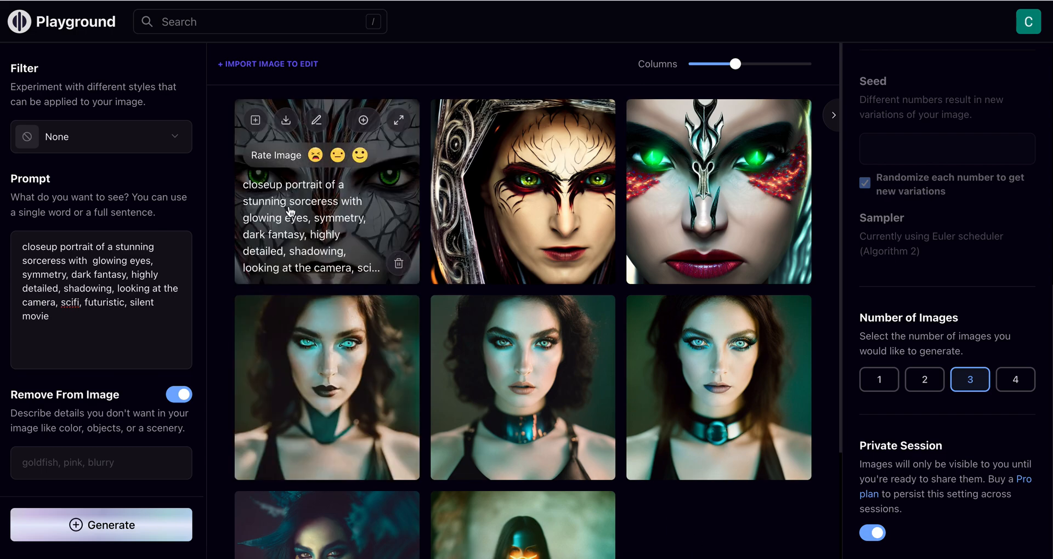
# Apply the Old timey filter and read through the terms it fills in for removal from the image
pyautogui.click(110, 144)
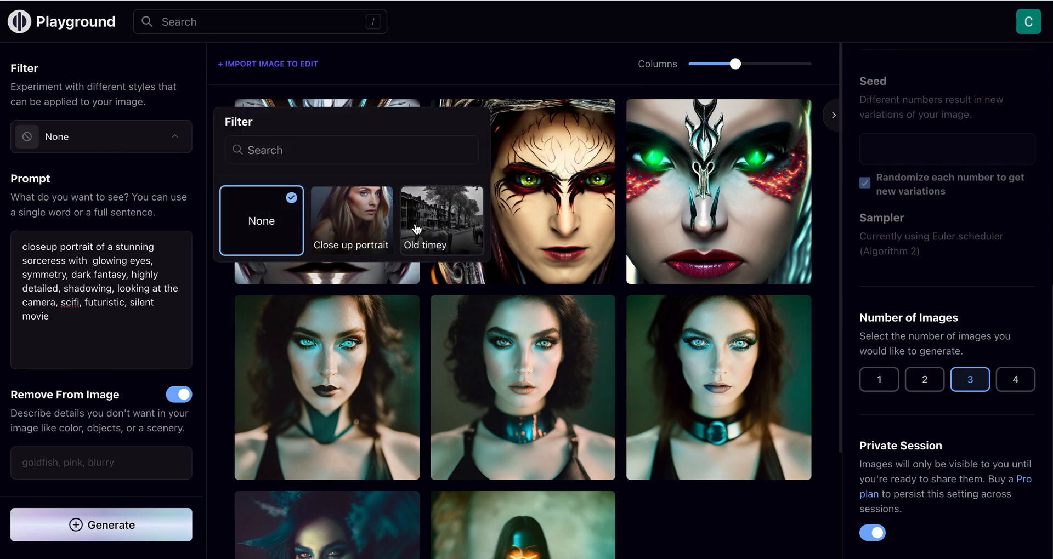
pyautogui.click(445, 222)
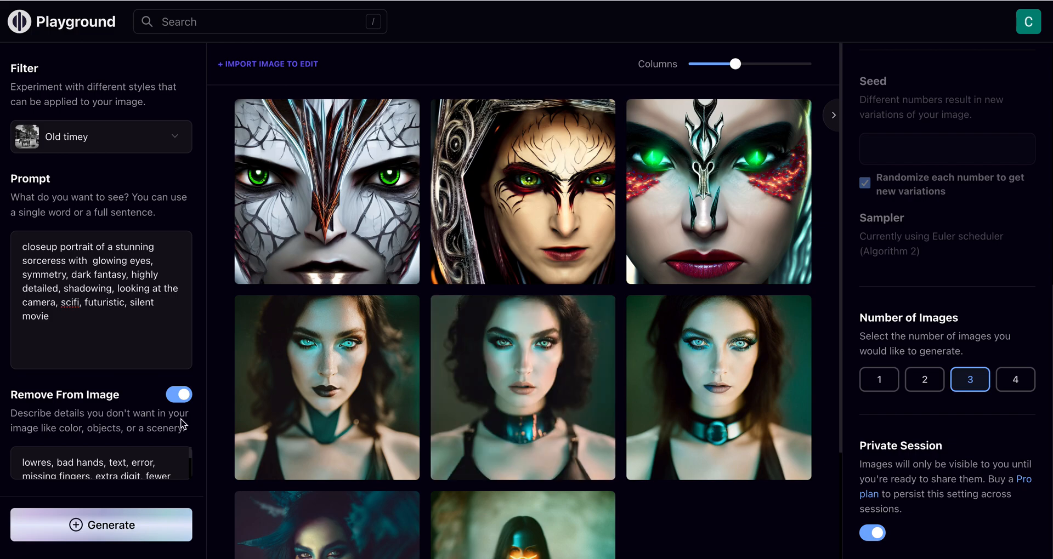
pyautogui.scroll(-3, 106, 457)
pyautogui.scroll(3, 105, 456)
pyautogui.scroll(-5, 105, 456)
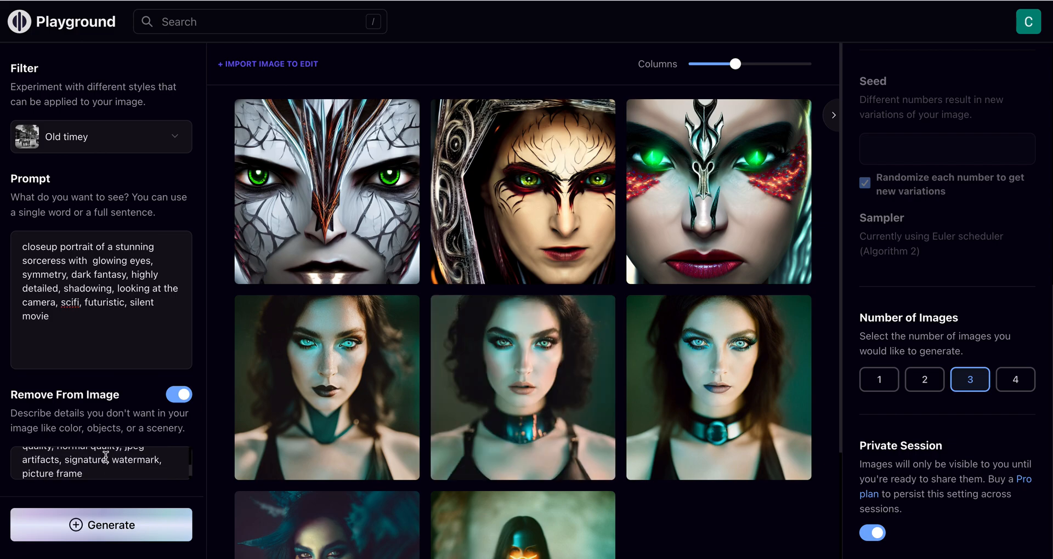
pyautogui.scroll(5, 105, 456)
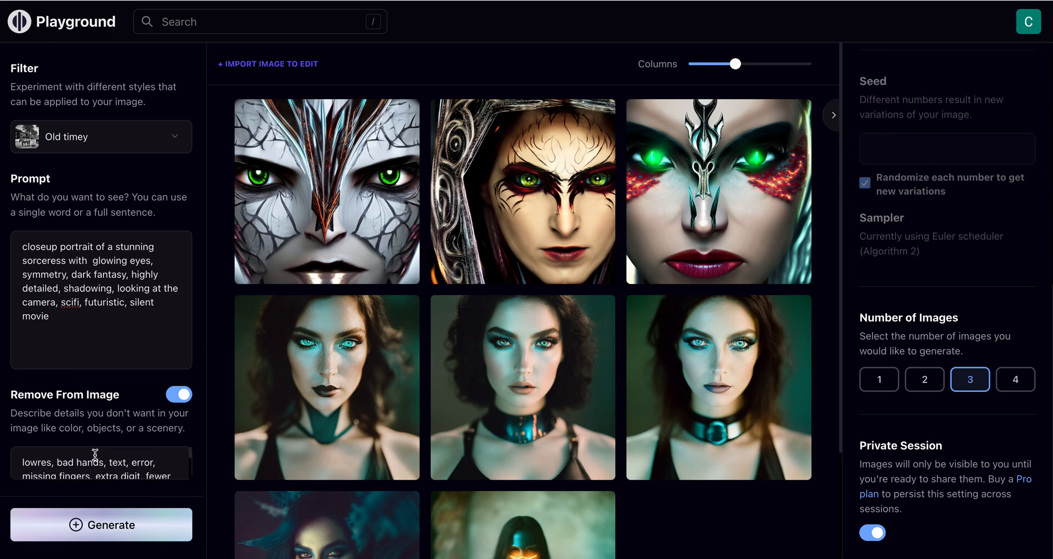
pyautogui.click(98, 447)
pyautogui.scroll(-5, 142, 467)
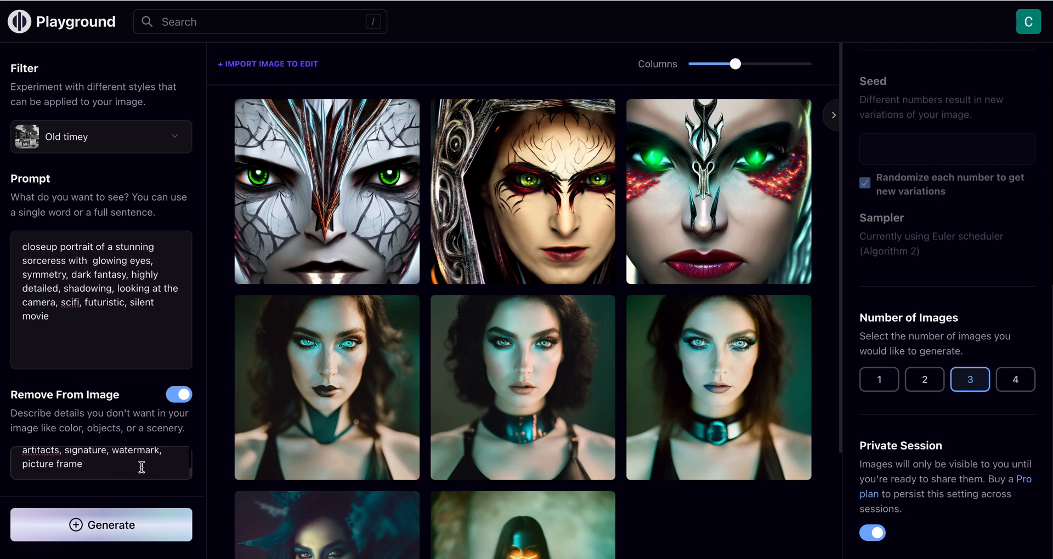
pyautogui.scroll(5, 111, 450)
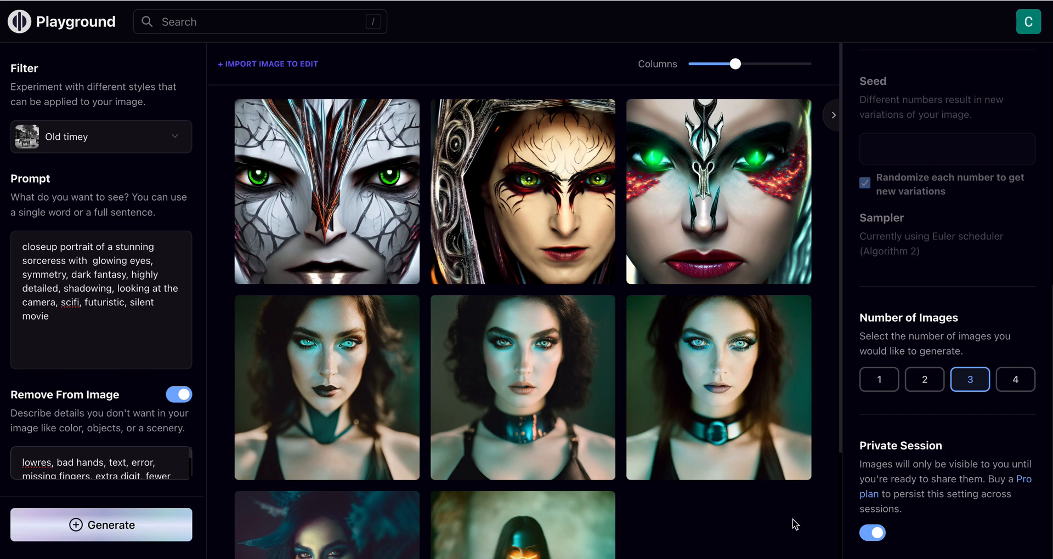
# Set the prompt guidance to 10 and generate a batch with the Old timey filter
pyautogui.scroll(8, 927, 266)
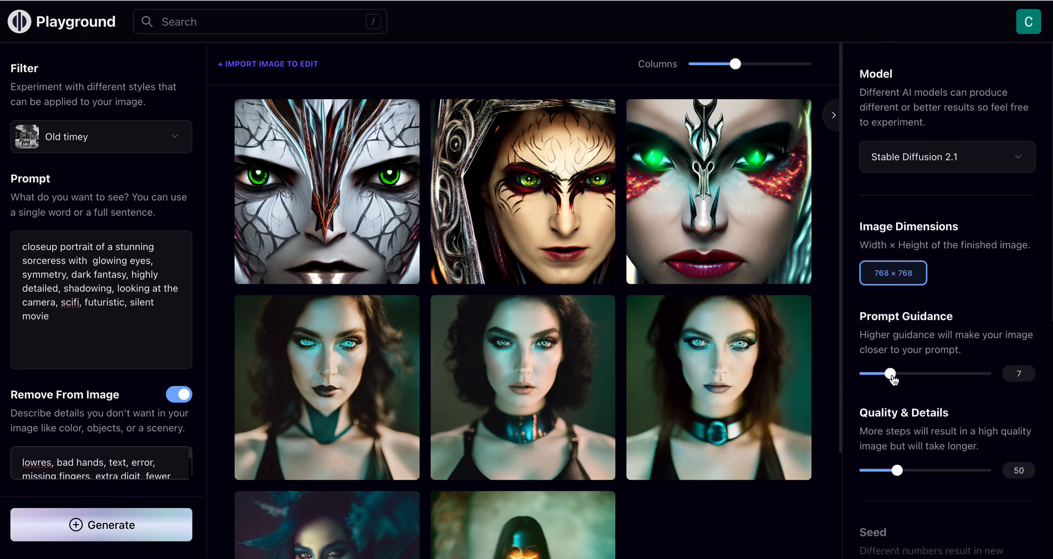
pyautogui.moveTo(892, 378); pyautogui.dragTo(903, 379)
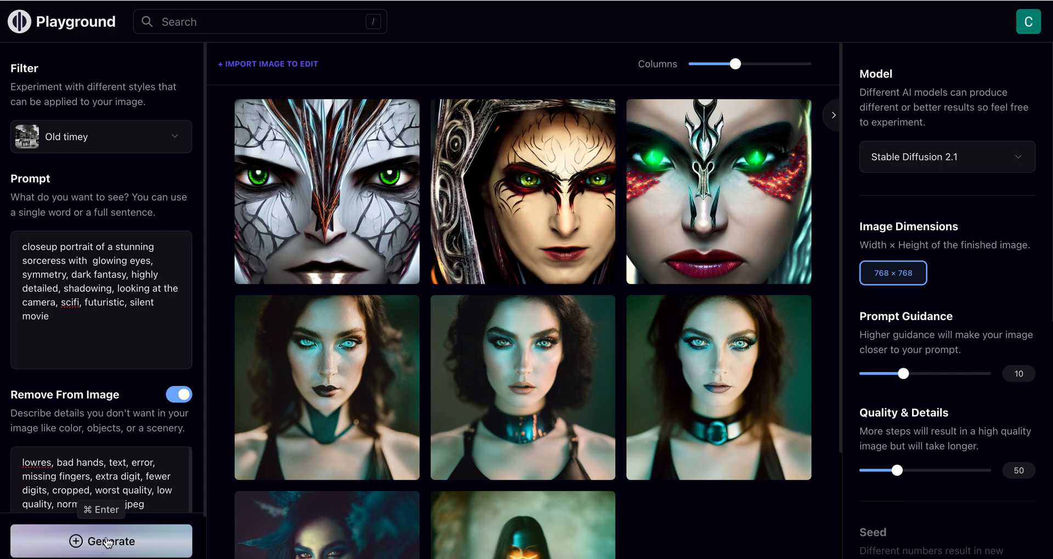
pyautogui.click(108, 541)
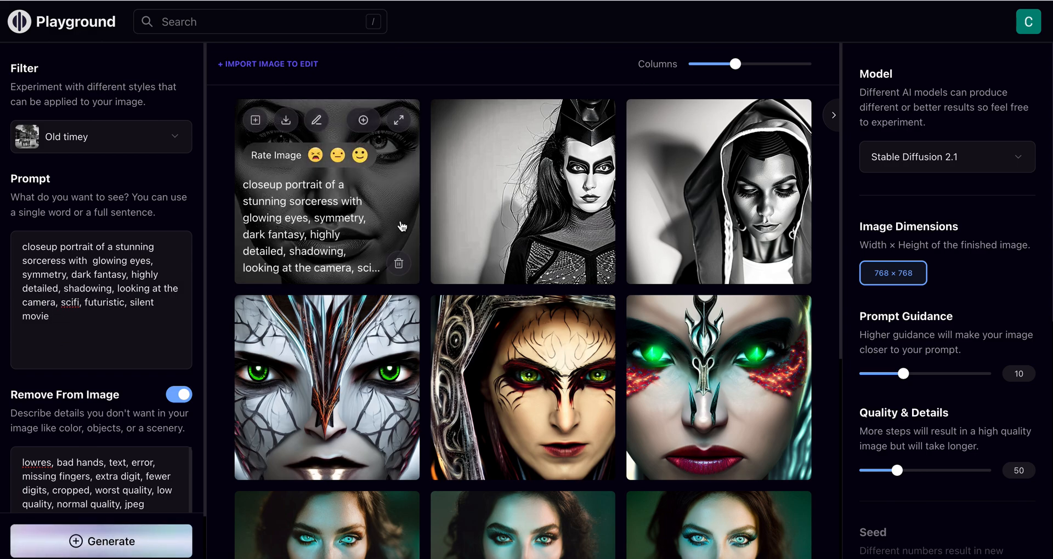
# Inspect the black-and-white portrait with the horned headdress at full size, then close the enlarged view
pyautogui.moveTo(488, 196)
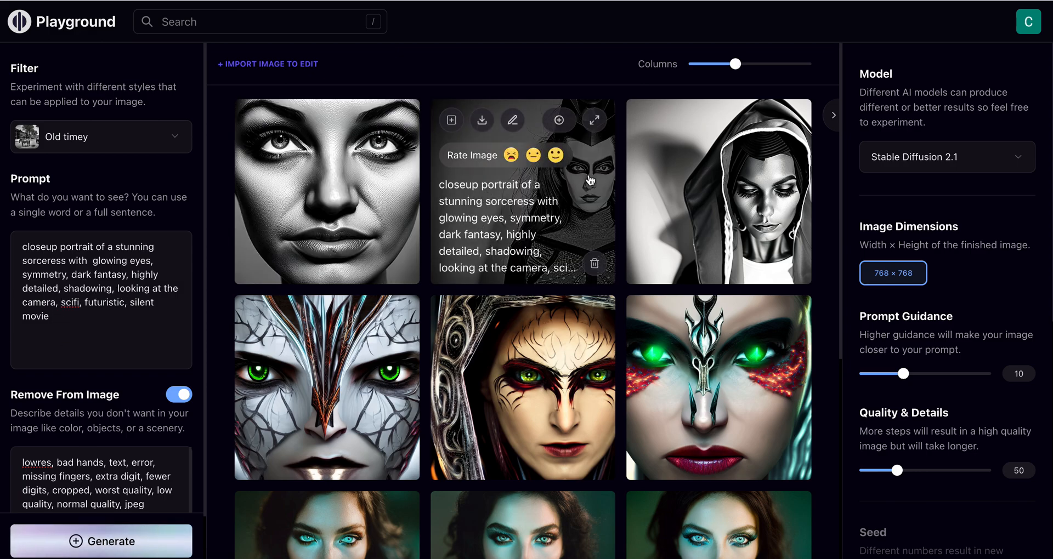
pyautogui.click(594, 120)
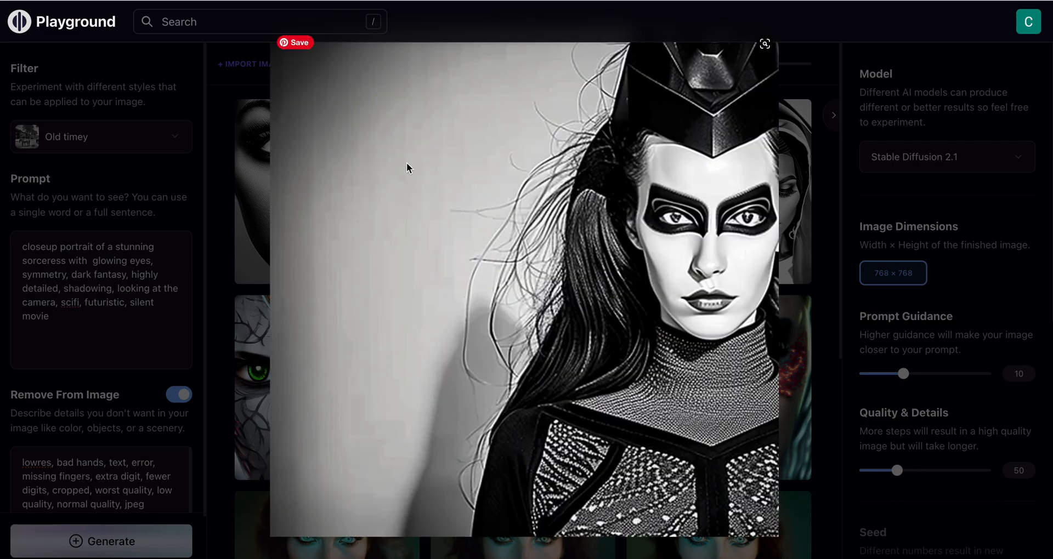
pyautogui.click(367, 216)
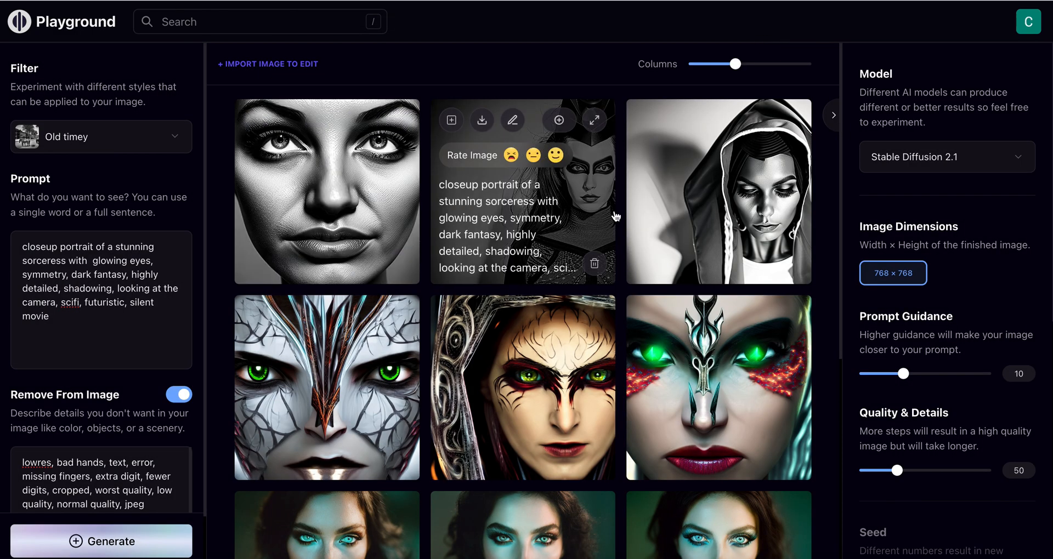
# Set the prompt guidance to 6 and generate another batch with the Old timey filter
pyautogui.moveTo(565, 211)
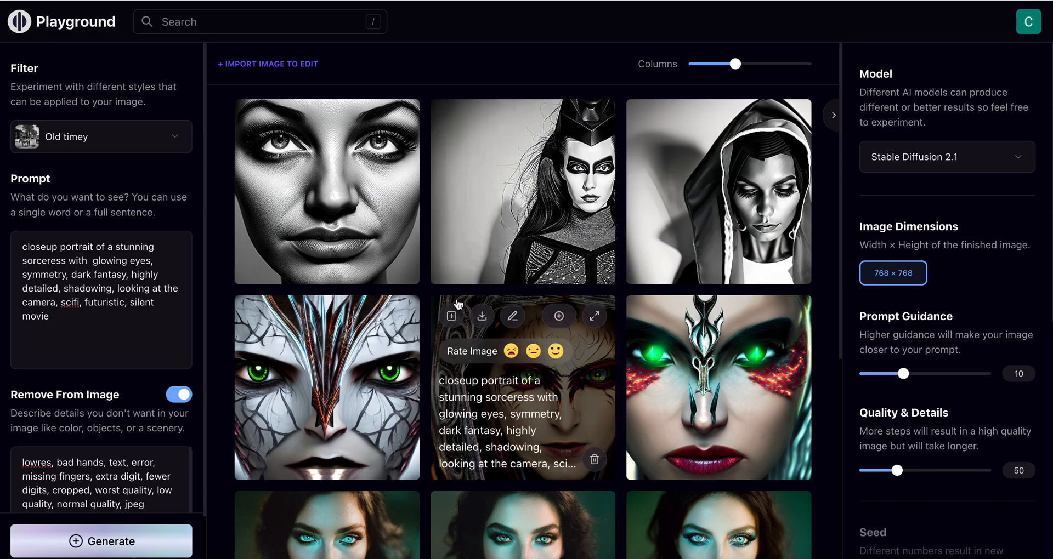
pyautogui.moveTo(902, 374); pyautogui.dragTo(885, 375)
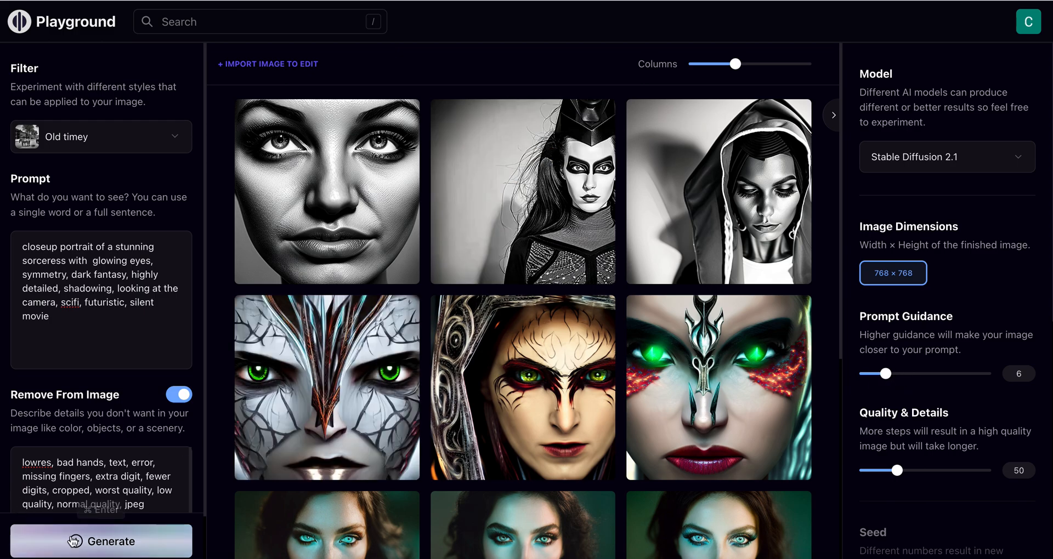
pyautogui.click(99, 542)
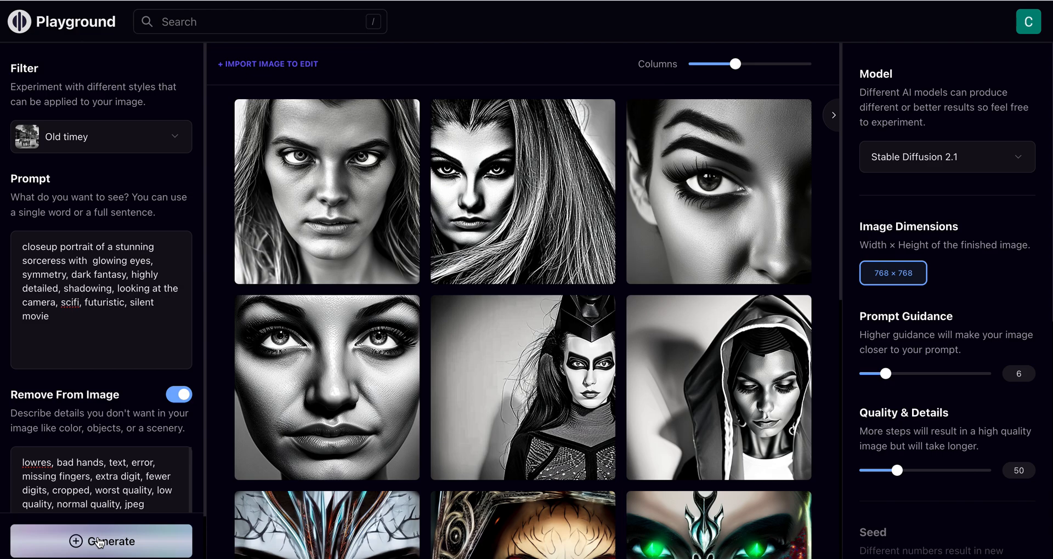
# Look over the new black-and-white portraits and add another term after "jpeg" in the list of details to remove
pyautogui.moveTo(718, 204)
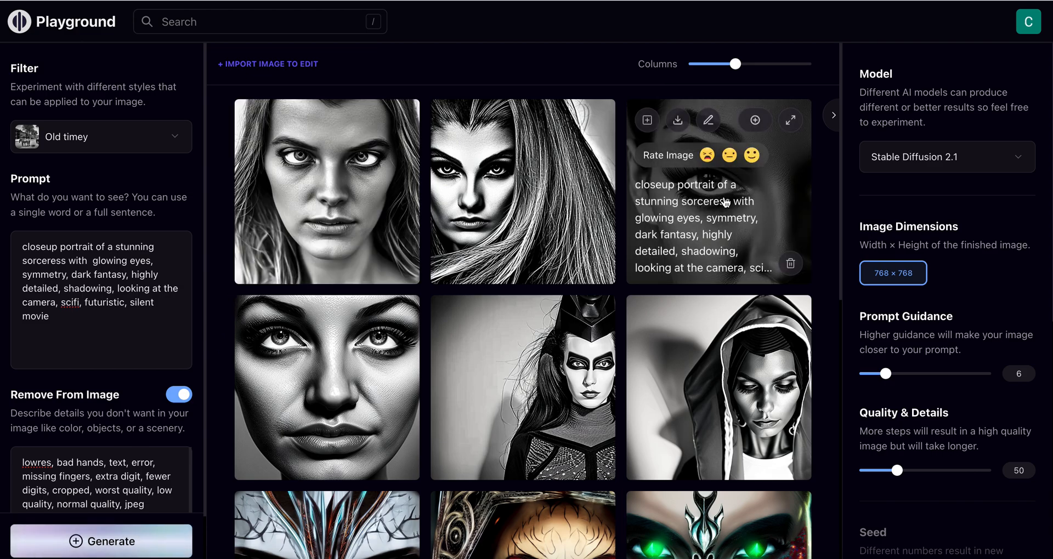
pyautogui.moveTo(523, 366)
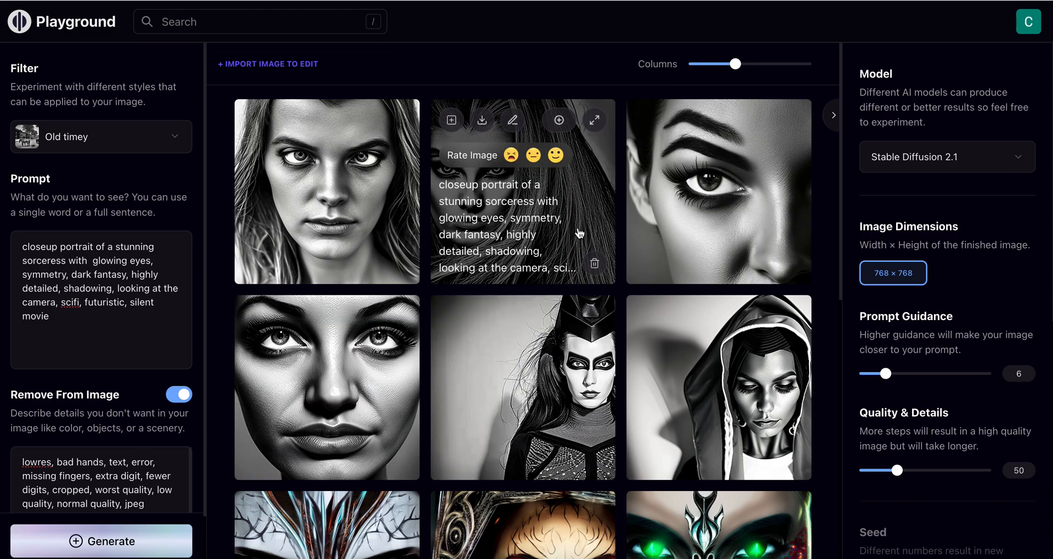
pyautogui.moveTo(652, 220)
pyautogui.moveTo(548, 218)
pyautogui.scroll(-1, 527, 384)
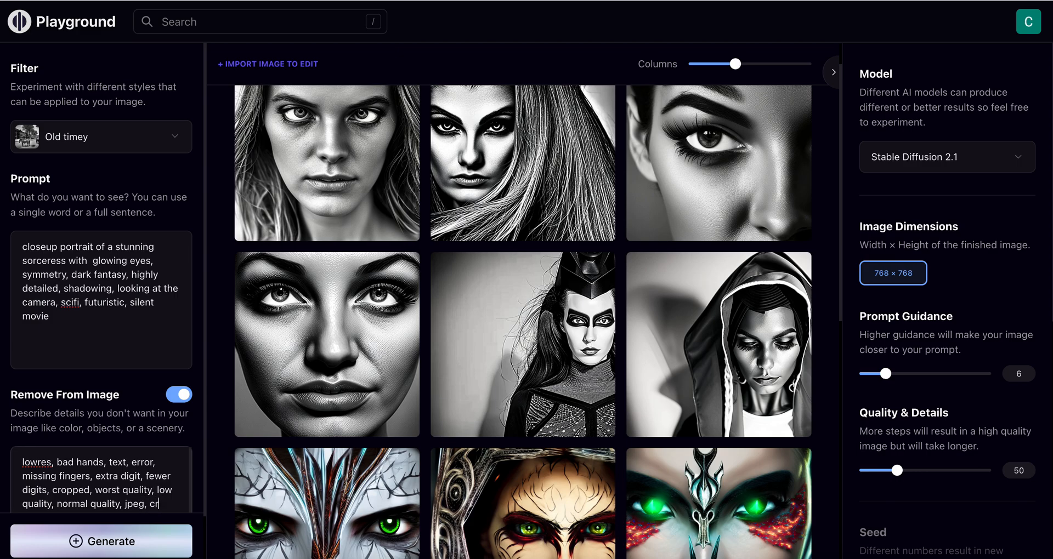
pyautogui.write('ed')
# Set the prompt guidance to 5, generate another Old timey batch and compare it with the earlier portraits
pyautogui.moveTo(885, 375); pyautogui.dragTo(881, 377)
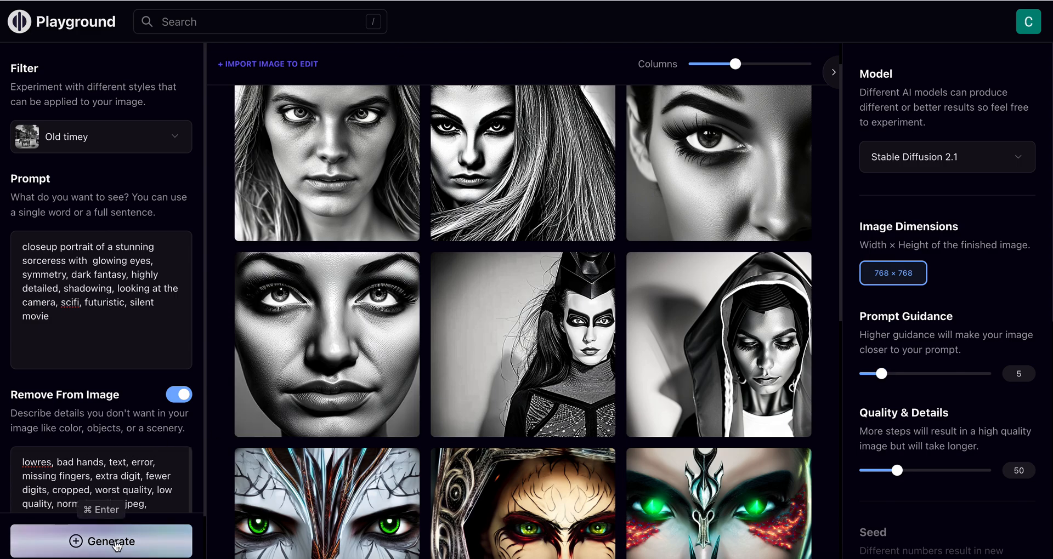
pyautogui.click(112, 542)
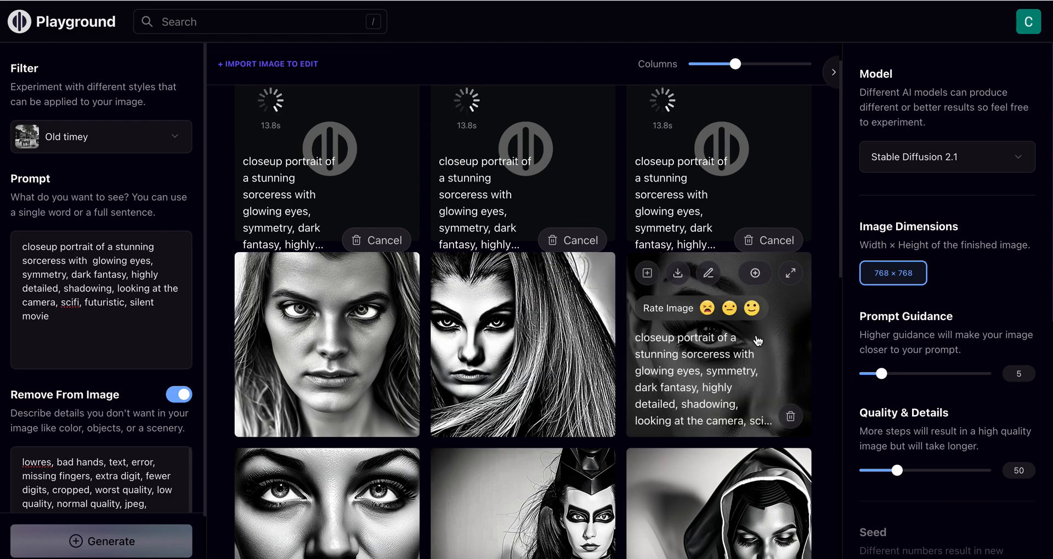
pyautogui.scroll(1, 751, 323)
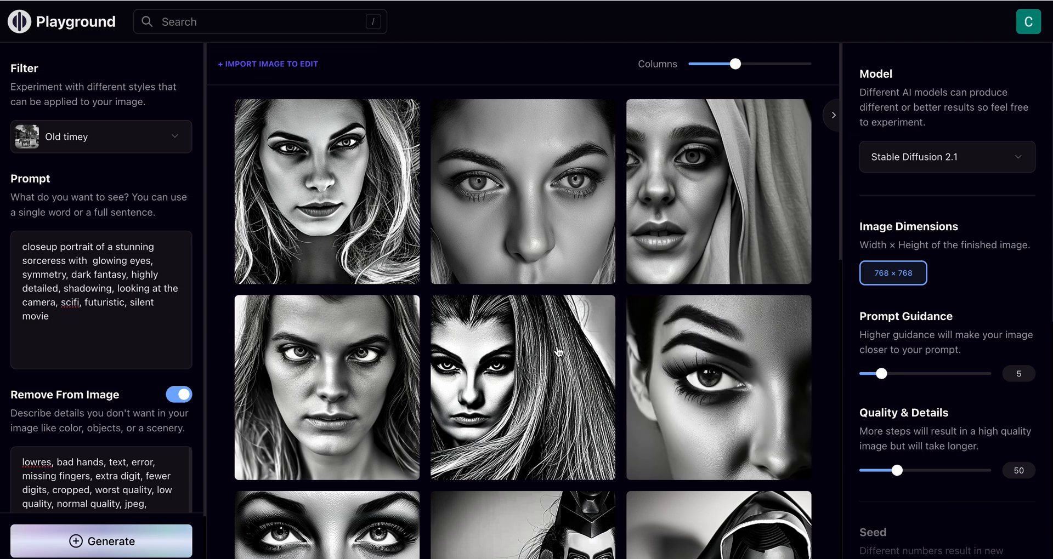
pyautogui.scroll(-1, 557, 380)
pyautogui.scroll(-4, 557, 380)
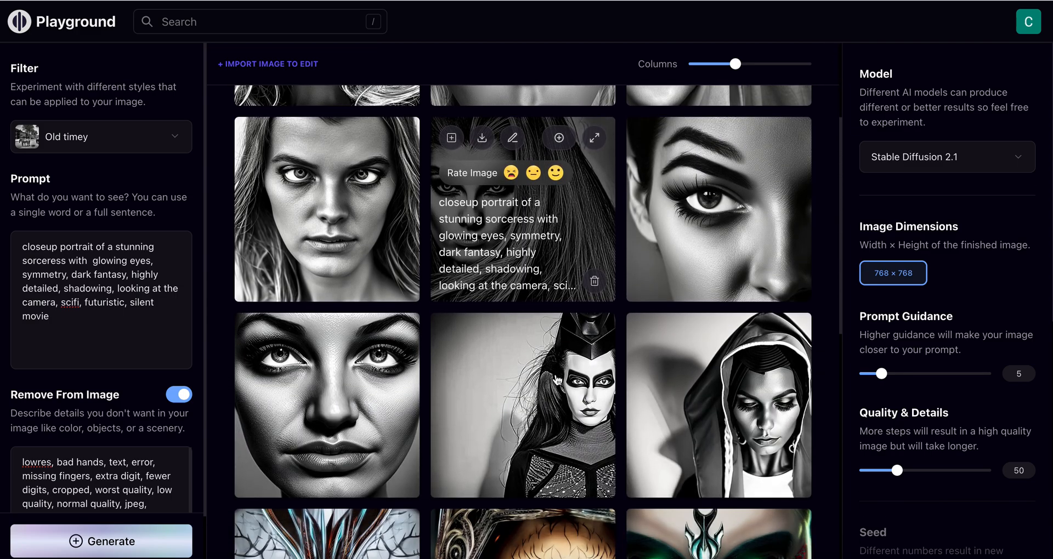
pyautogui.scroll(5, 556, 380)
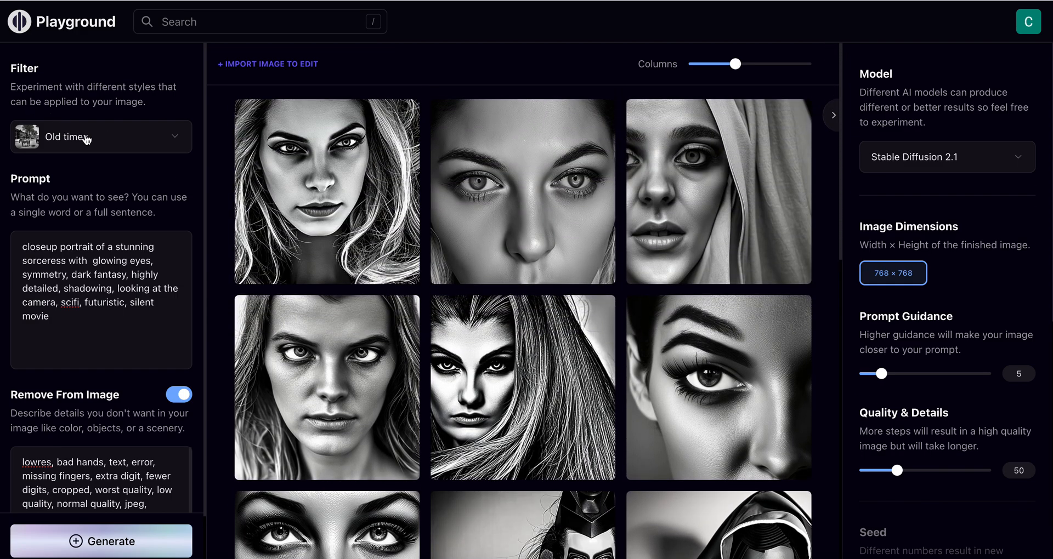
# Change the filter to Close up portrait and generate a batch with the same prompt
pyautogui.click(86, 139)
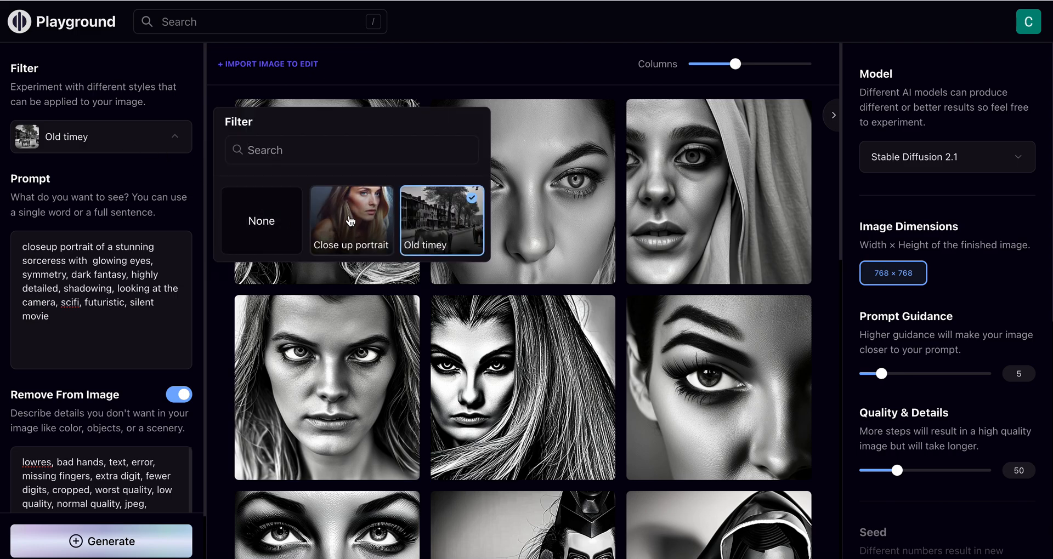
pyautogui.click(351, 222)
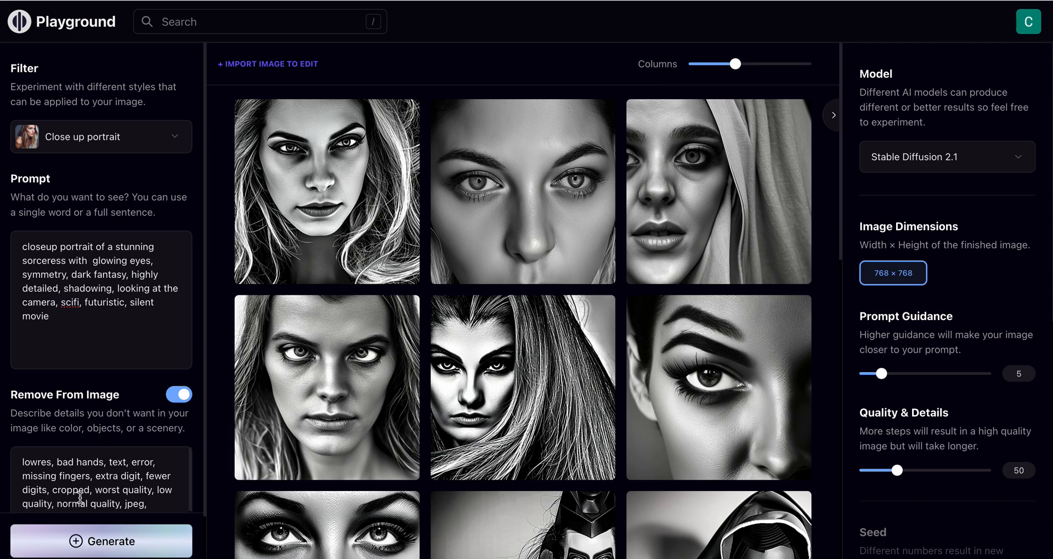
pyautogui.click(110, 544)
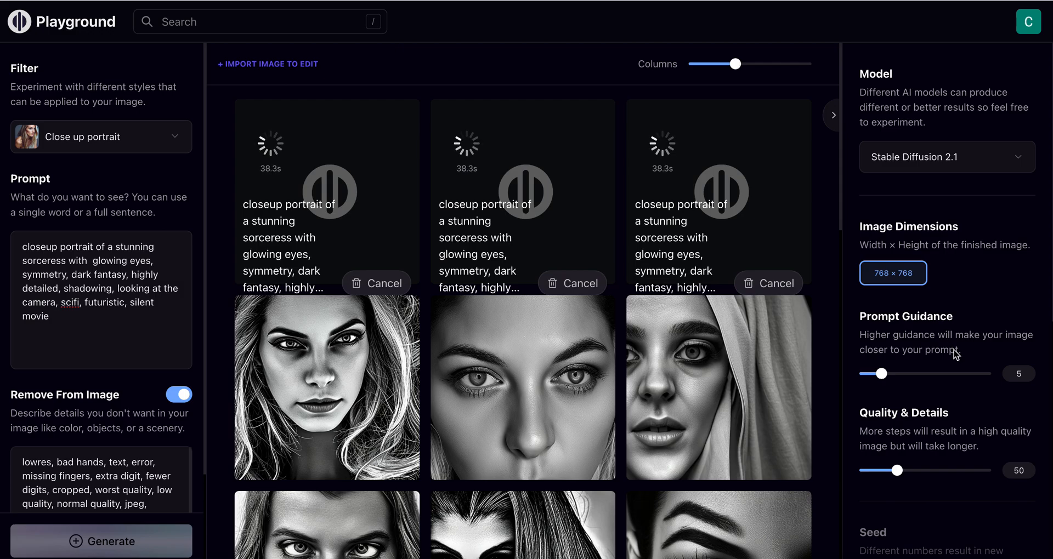
# Compare the portraits from the Close up portrait filter with the earlier Old timey ones and look through the generation settings
pyautogui.scroll(-3, 956, 354)
pyautogui.scroll(-6, 956, 354)
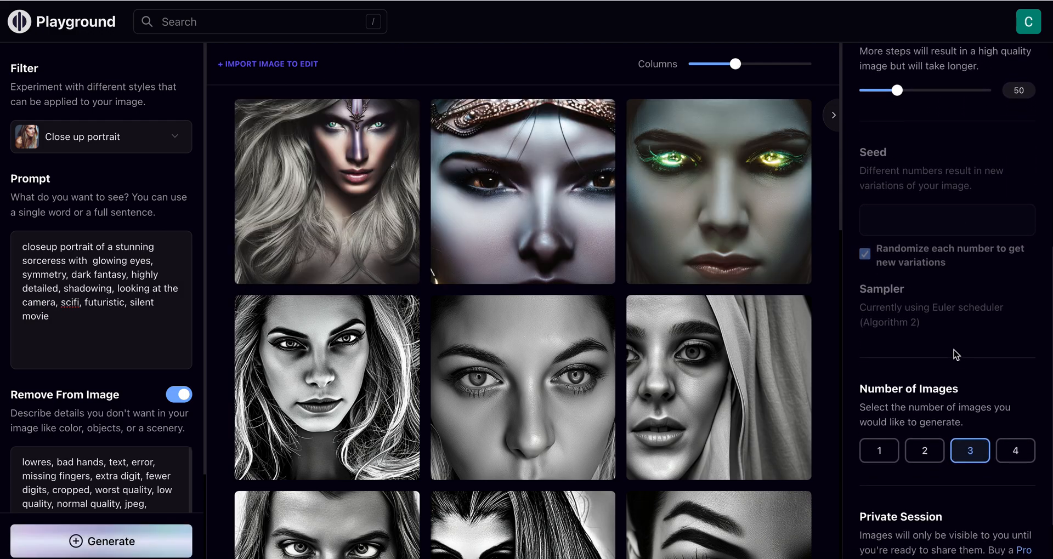
pyautogui.moveTo(681, 364)
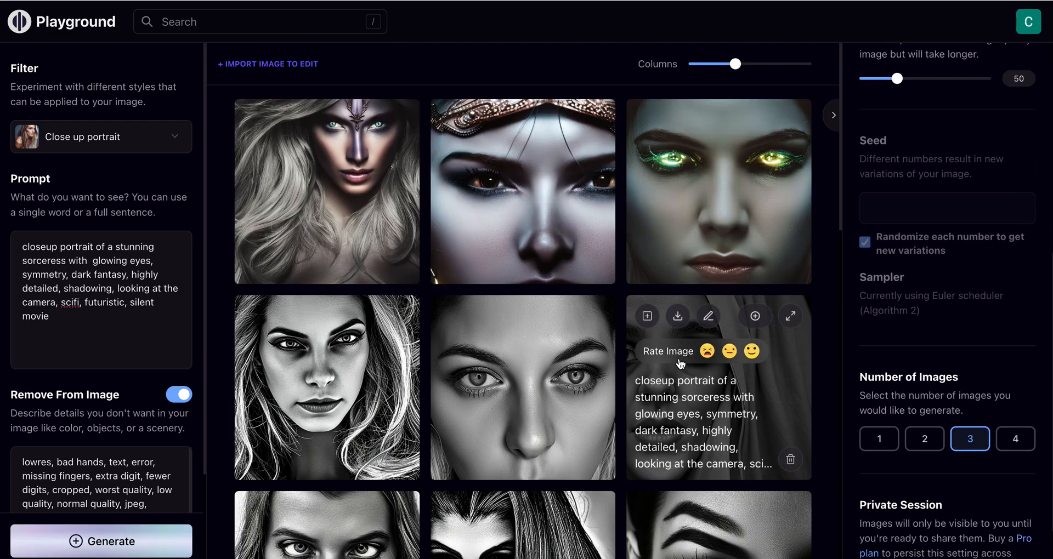
pyautogui.moveTo(465, 353)
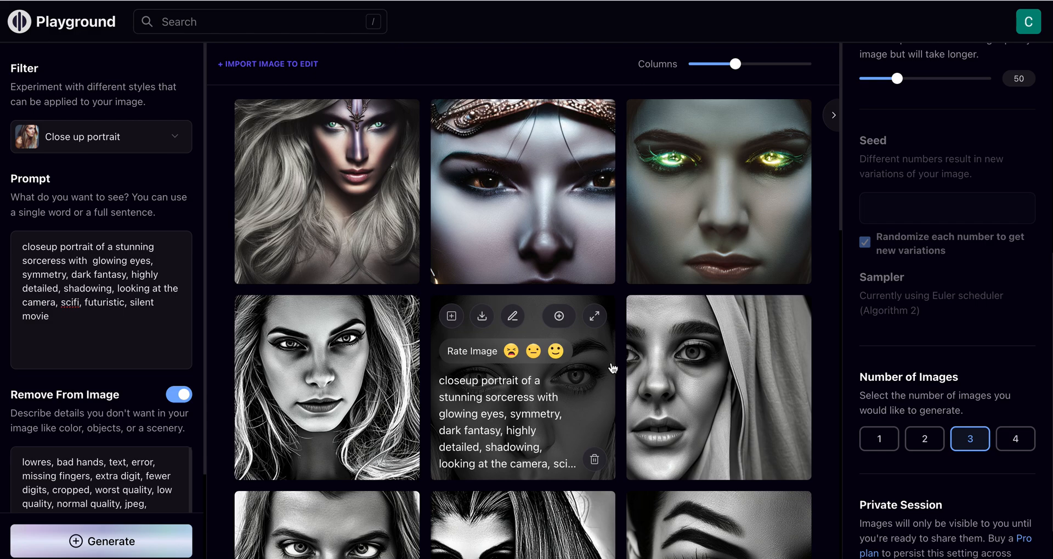
pyautogui.moveTo(667, 233)
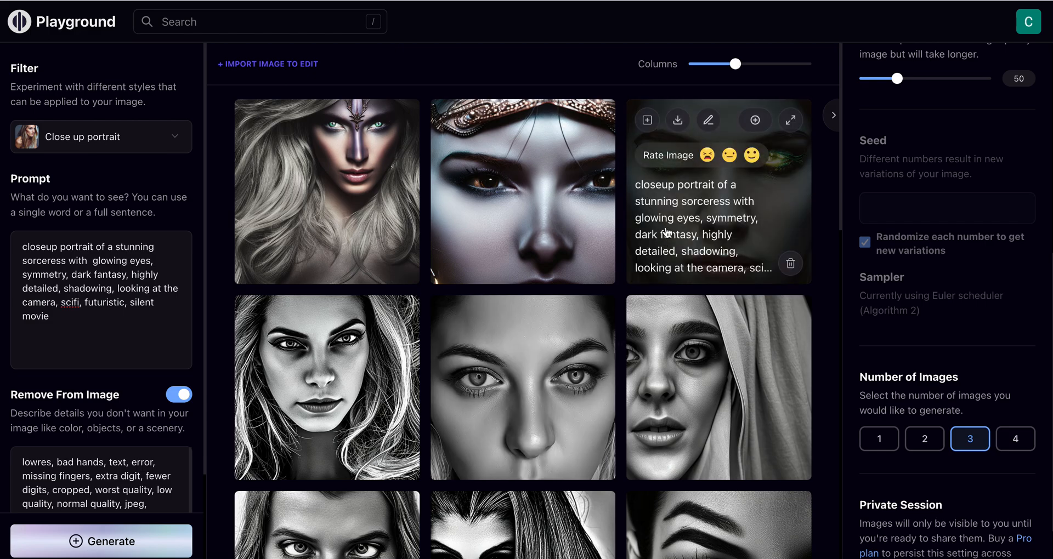
pyautogui.moveTo(538, 210)
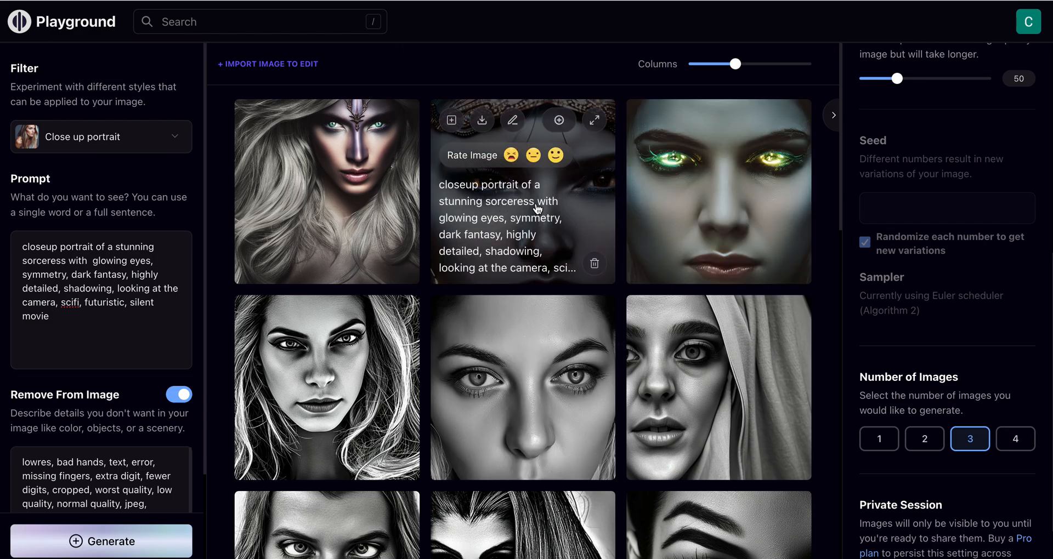
pyautogui.scroll(7, 928, 230)
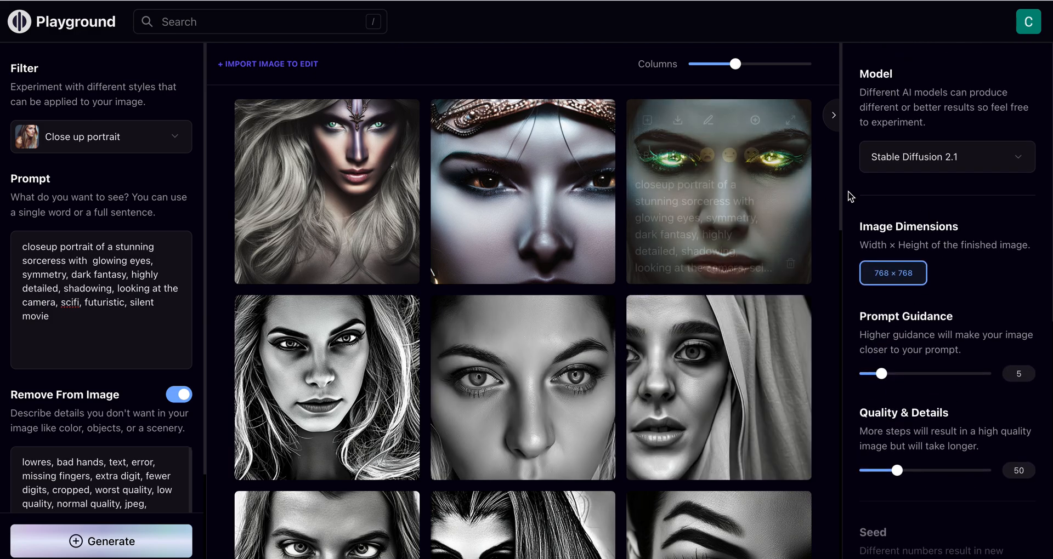
# Try the DALL·E 2 model, decline its add-on purchase, and choose Stable Diffusion 1.5 as the model
pyautogui.click(920, 156)
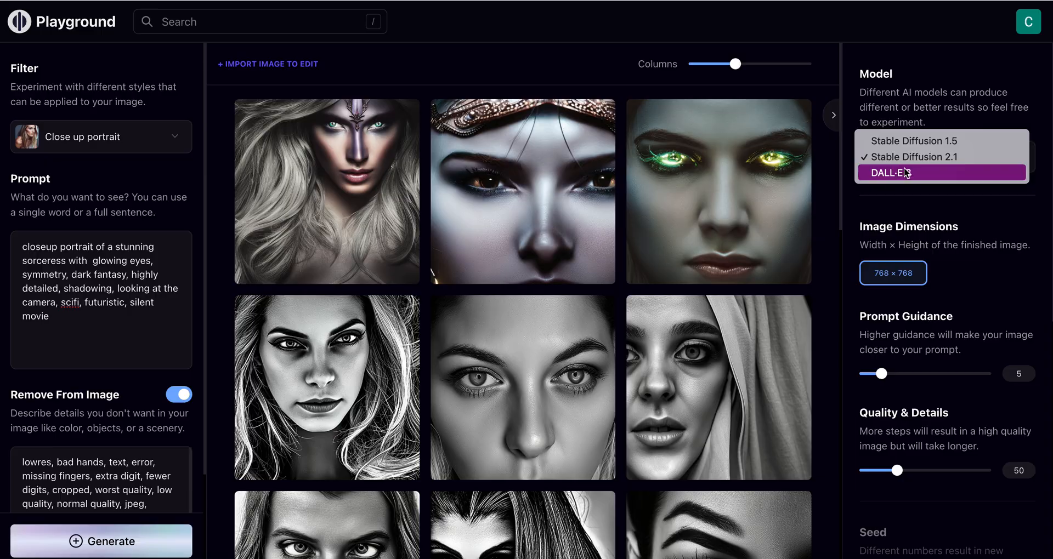
pyautogui.click(908, 173)
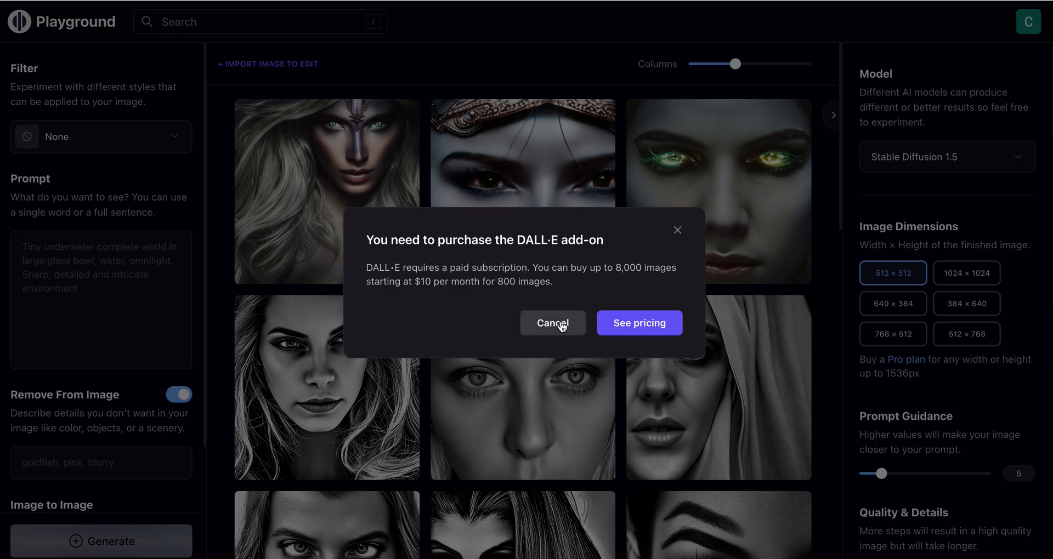
pyautogui.click(554, 323)
pyautogui.click(912, 158)
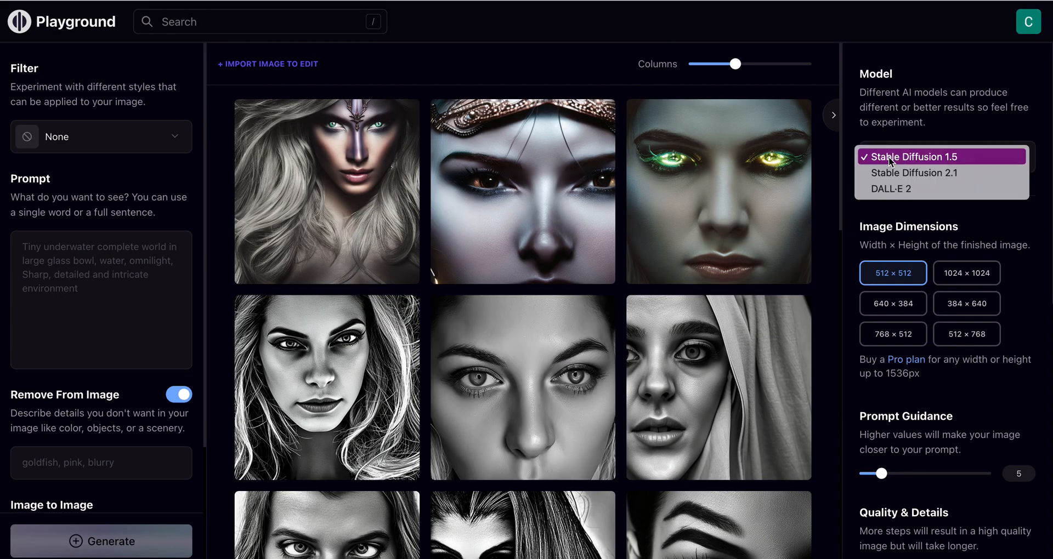
pyautogui.click(913, 157)
# Enter the prompt "closeup portrait of a stunning sorceress with glowing eyes, symmetry, dark fantasy, highly detailed, shadowing, looking at the camera, scifi, futuristic, silent movie"
pyautogui.moveTo(568, 268)
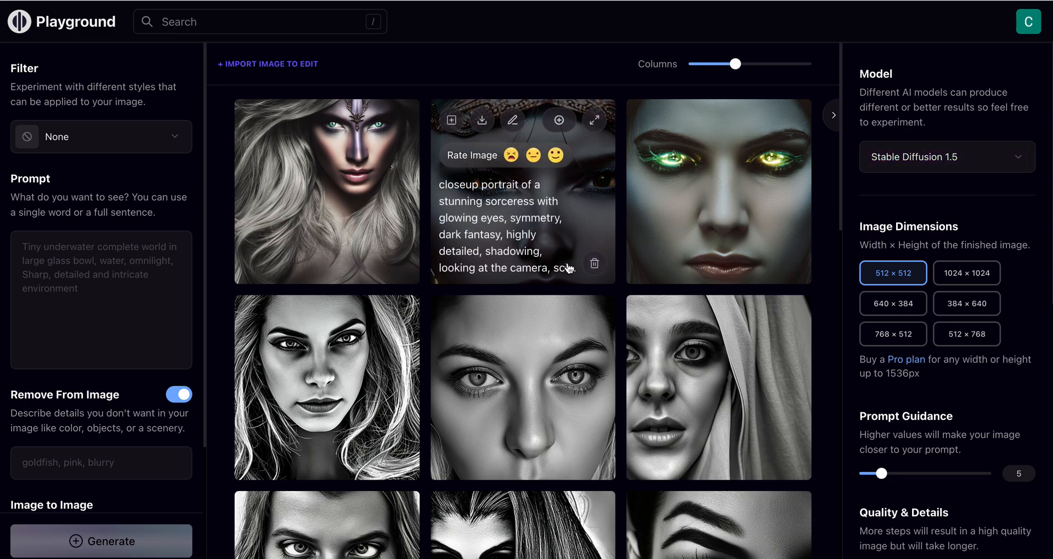
pyautogui.click(88, 285)
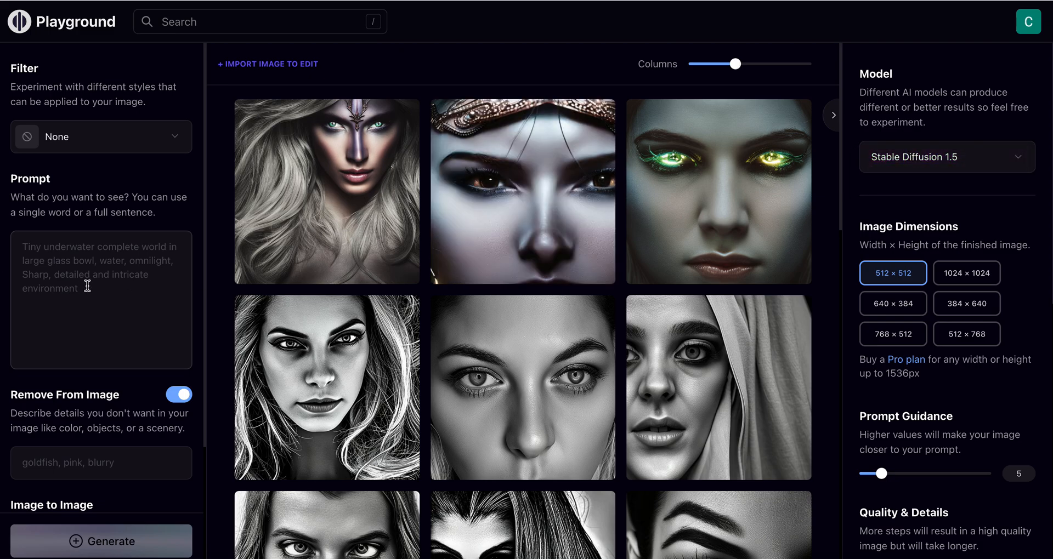
pyautogui.write('closeup portrait of a stunning sorceress with  glowing eyes, symmetry, dark fantasy, highly detailed, shadowing, looking at the camera, scifi, futuristic, silent movie')
# Browse the filters offered for Stable Diffusion 1.5 and apply the Cinematic filter
pyautogui.click(81, 135)
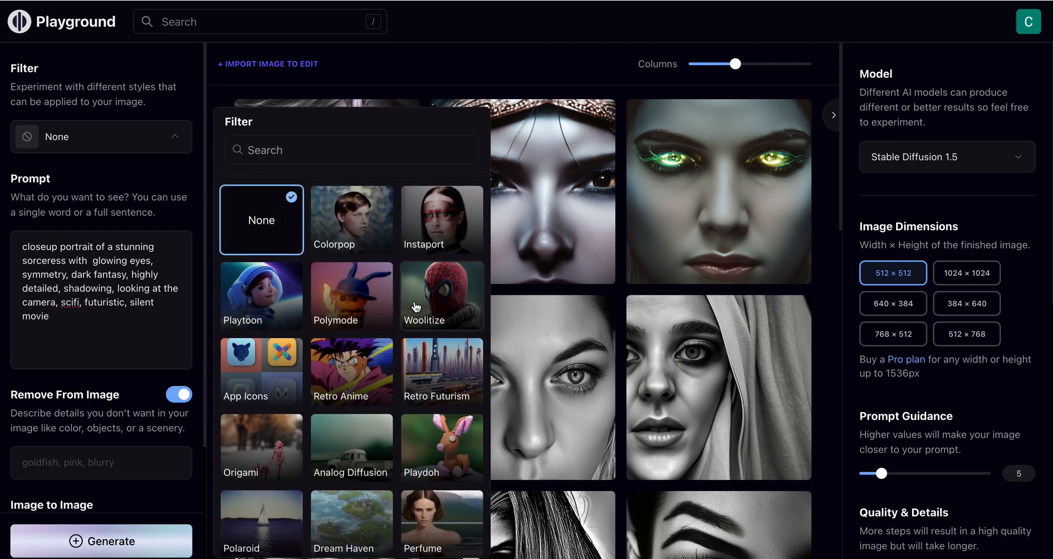
pyautogui.scroll(-2, 415, 306)
pyautogui.scroll(-3, 416, 306)
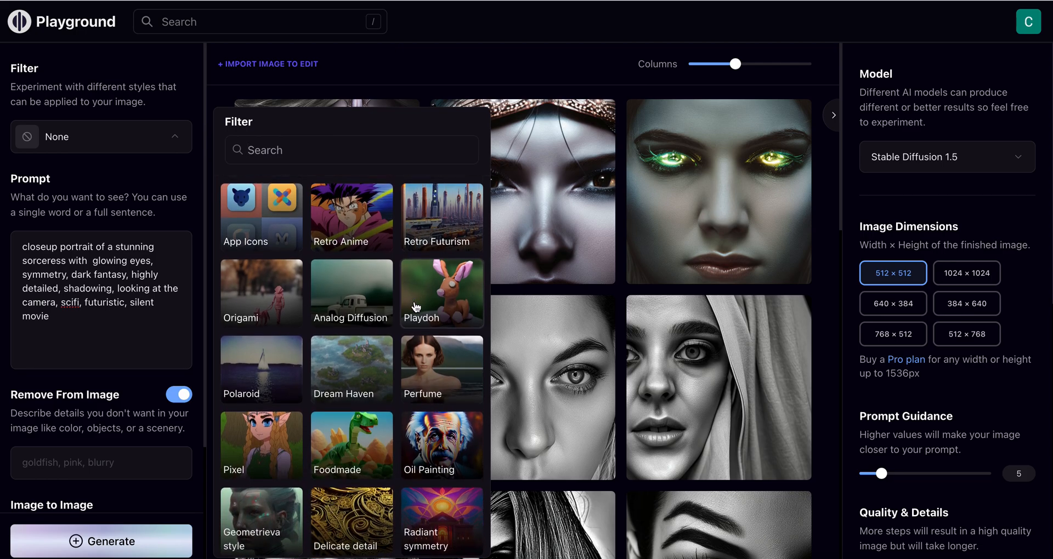
pyautogui.scroll(-1, 414, 305)
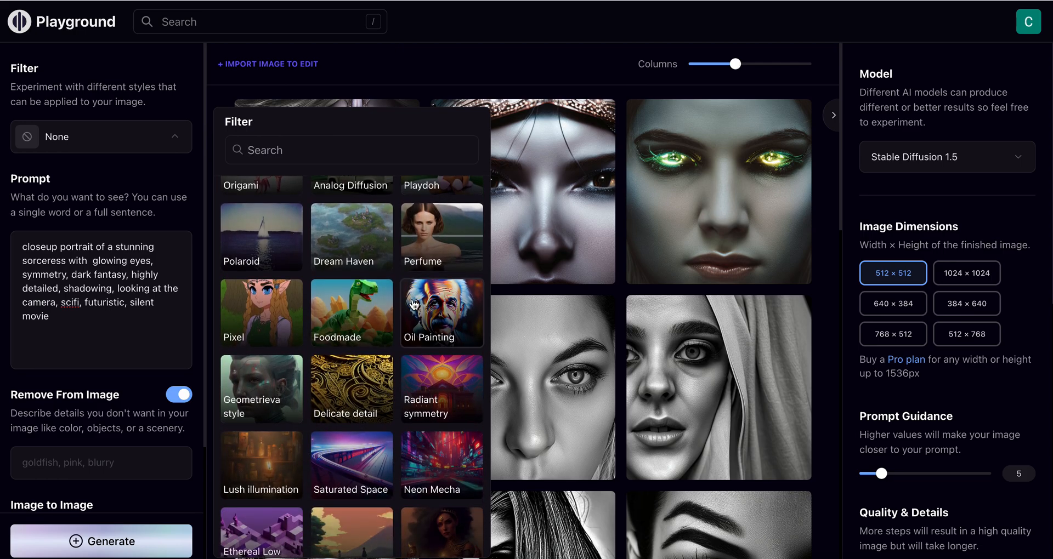
pyautogui.scroll(-2, 414, 305)
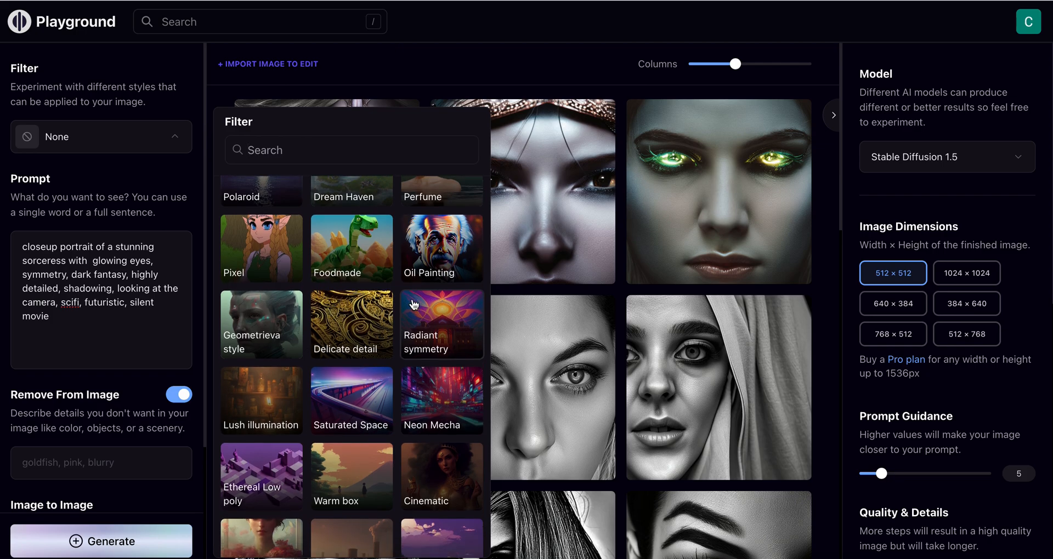
pyautogui.scroll(-2, 414, 305)
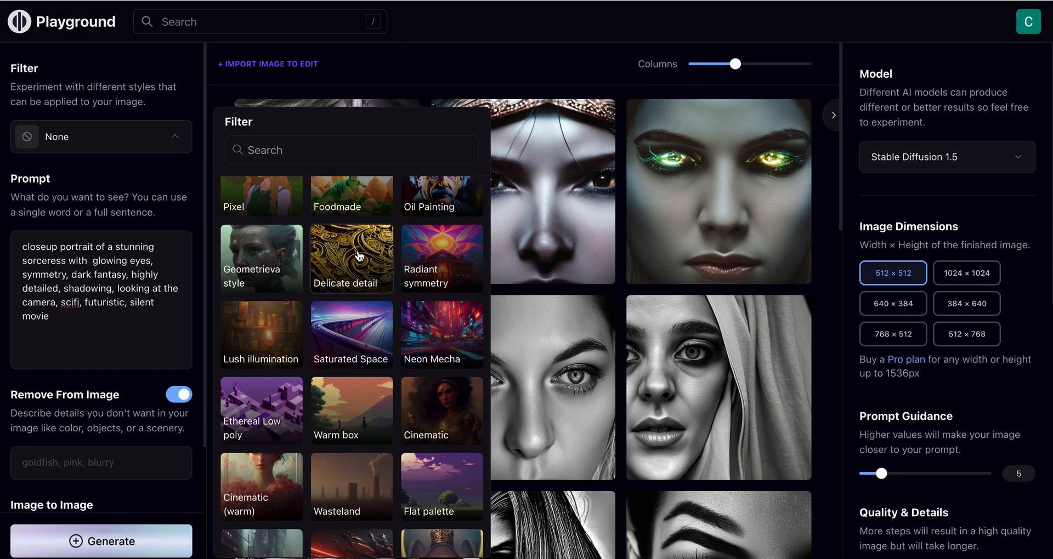
pyautogui.scroll(-2, 373, 307)
pyautogui.click(441, 352)
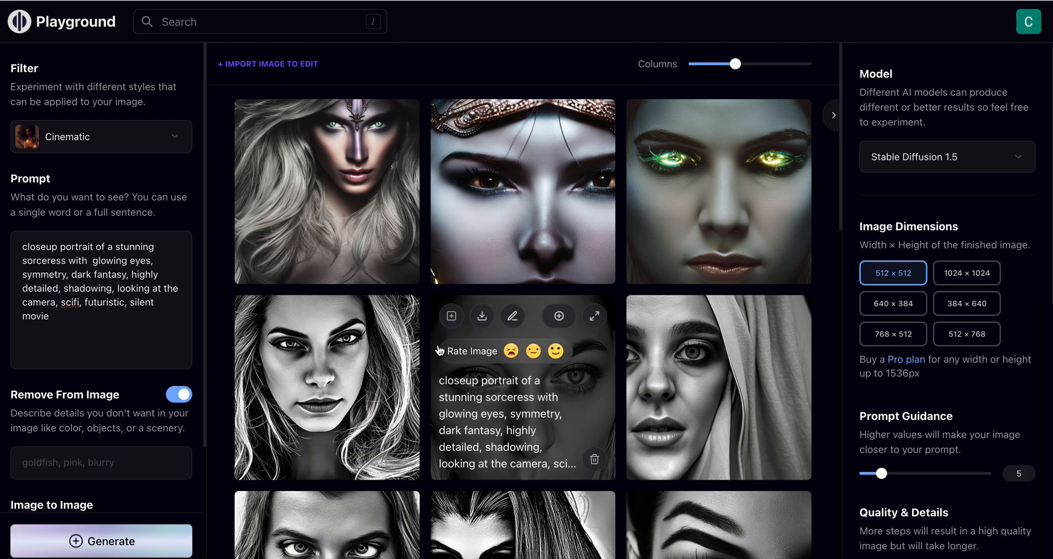
# Append "intricate detail" to the end of the prompt and look over the remaining removal and Image to Image settings
pyautogui.click(69, 317)
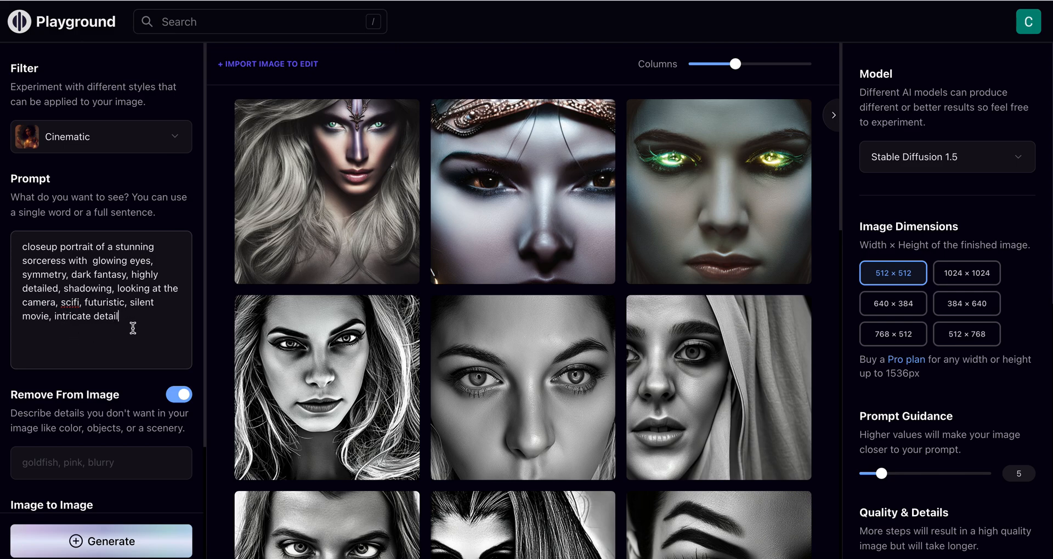
pyautogui.scroll(-1, 135, 328)
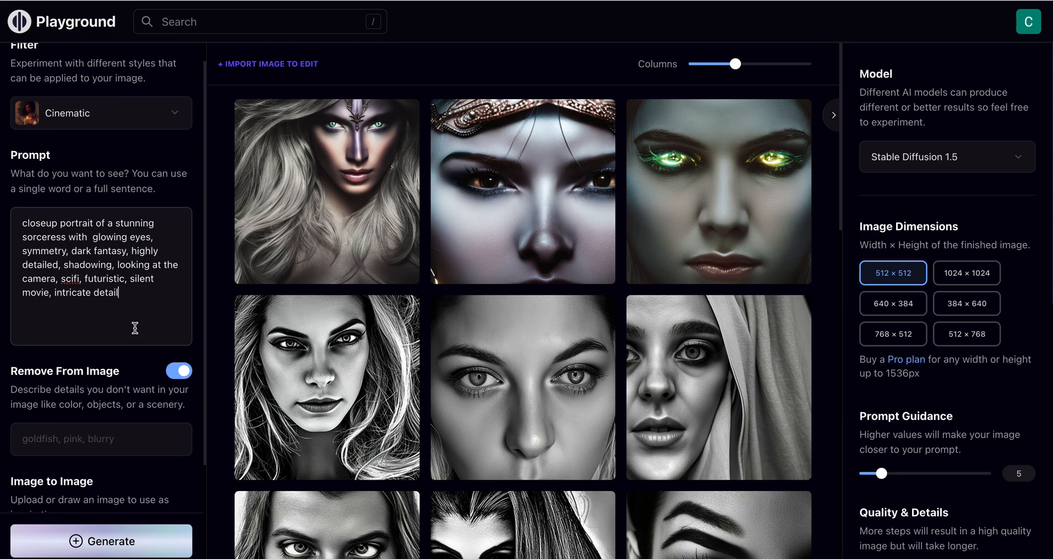
pyautogui.scroll(-1, 135, 328)
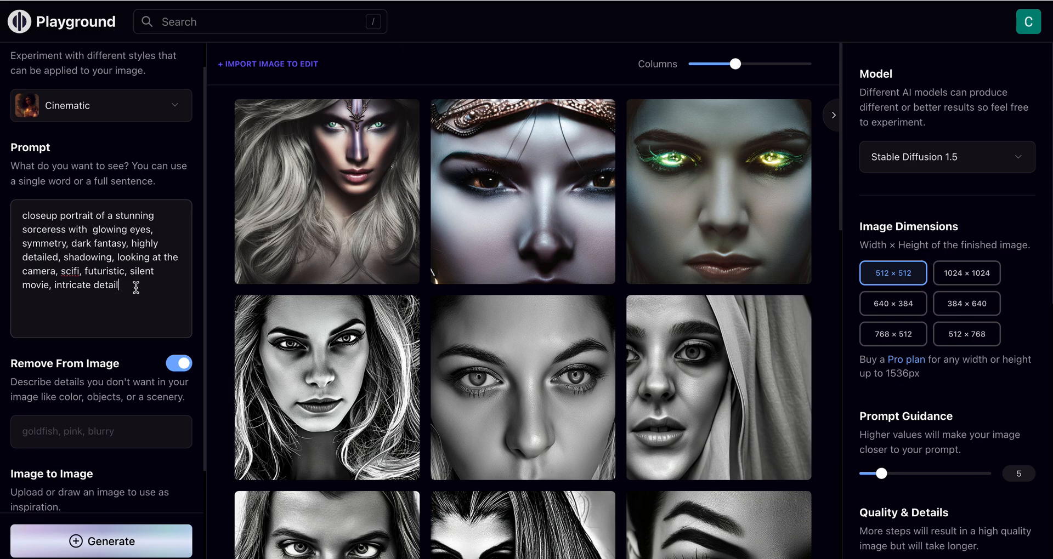
pyautogui.scroll(-2, 135, 289)
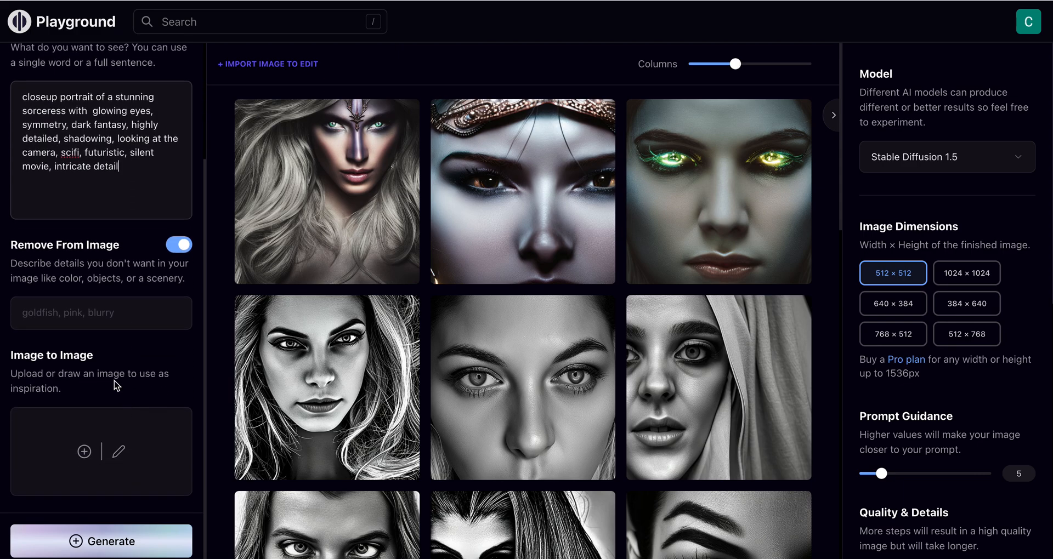
# Turn on Private Session and generate a new batch of three portraits from the prompt ending in "intricate detail"
pyautogui.click(144, 315)
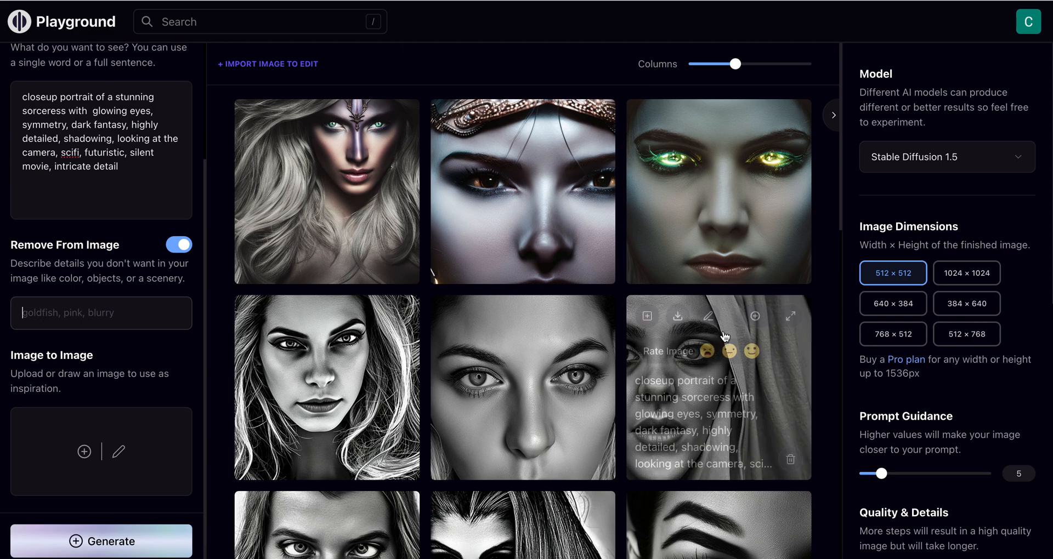
pyautogui.scroll(-5, 936, 307)
pyautogui.scroll(-5, 939, 371)
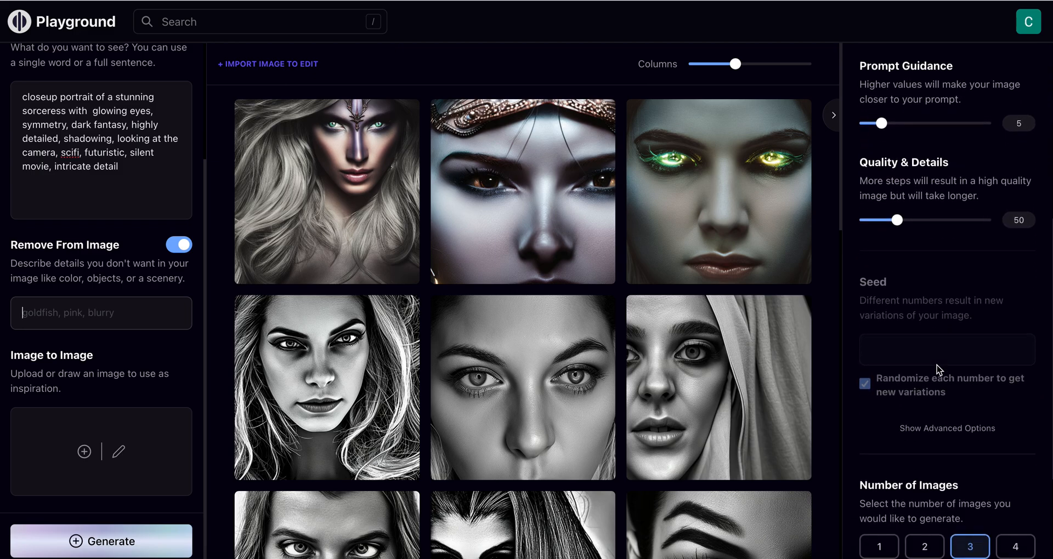
pyautogui.click(871, 533)
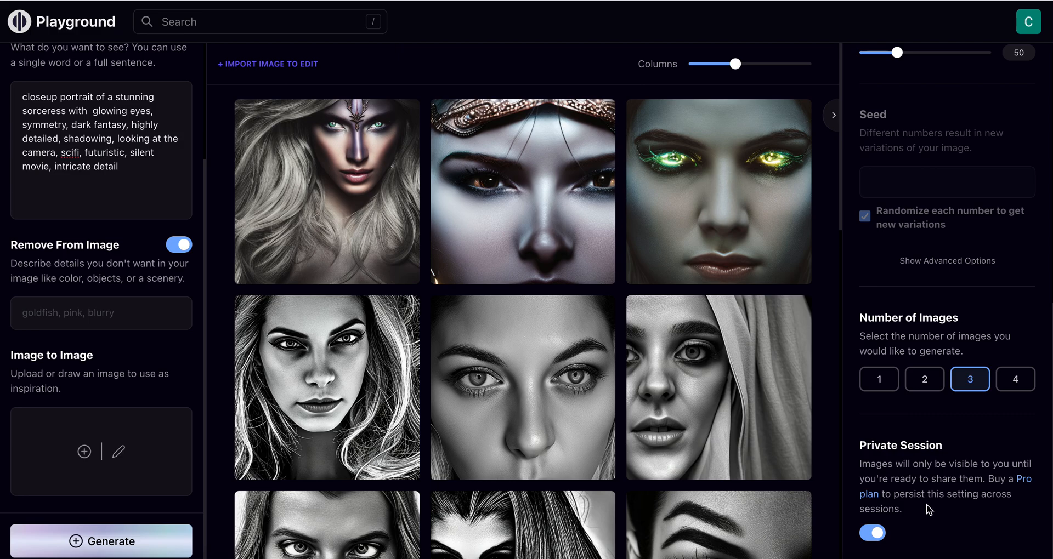
pyautogui.moveTo(648, 349)
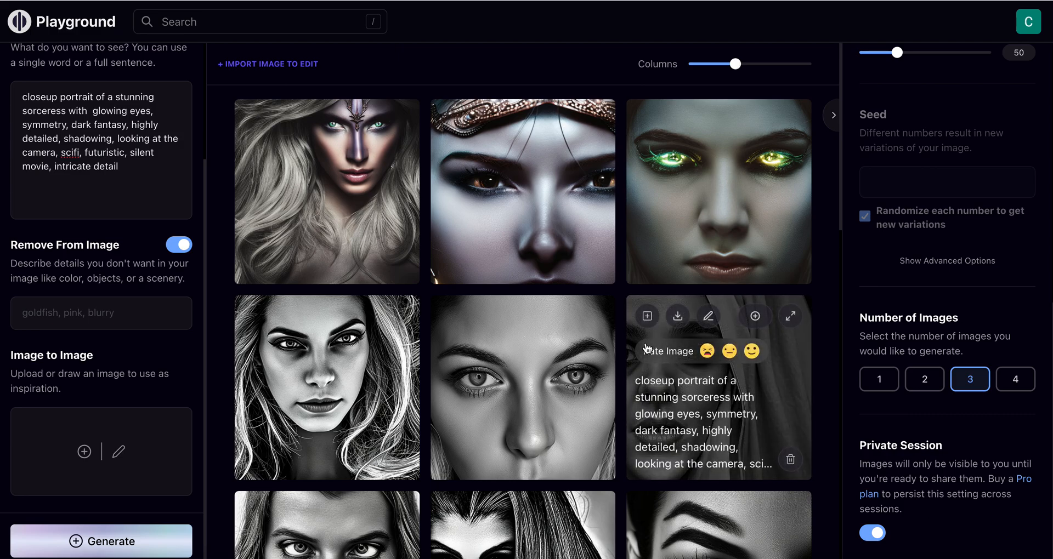
pyautogui.moveTo(570, 259)
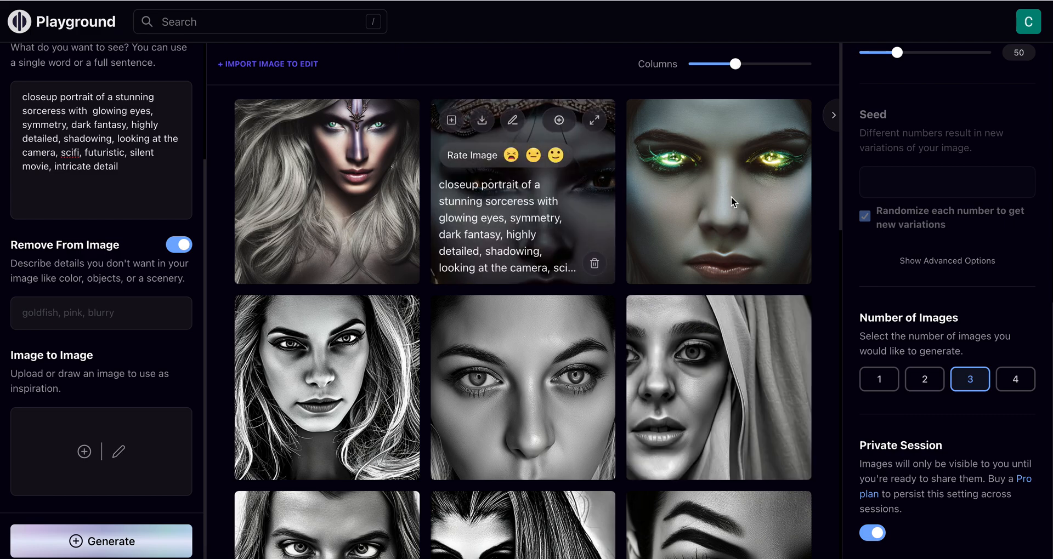
pyautogui.scroll(10, 959, 253)
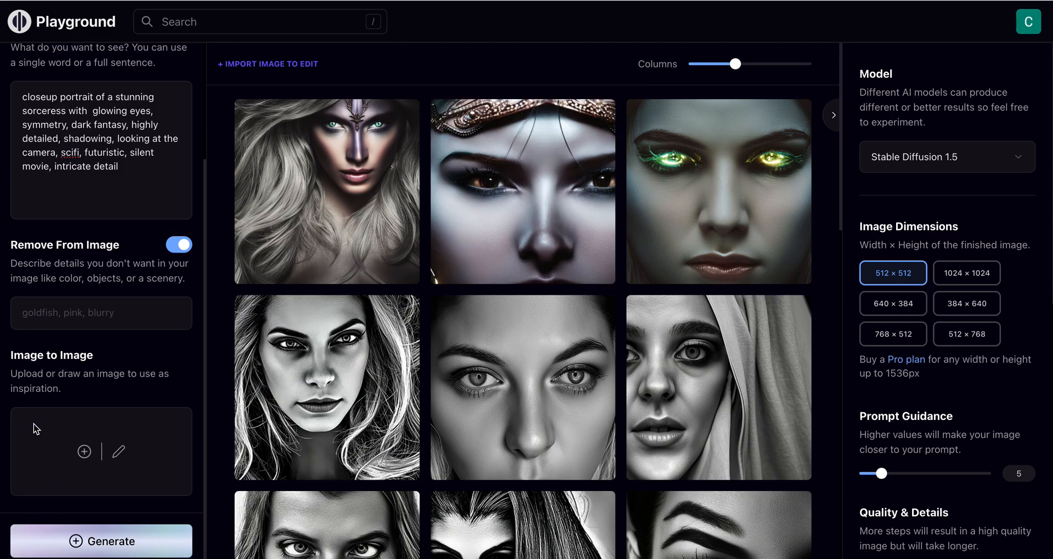
pyautogui.click(122, 541)
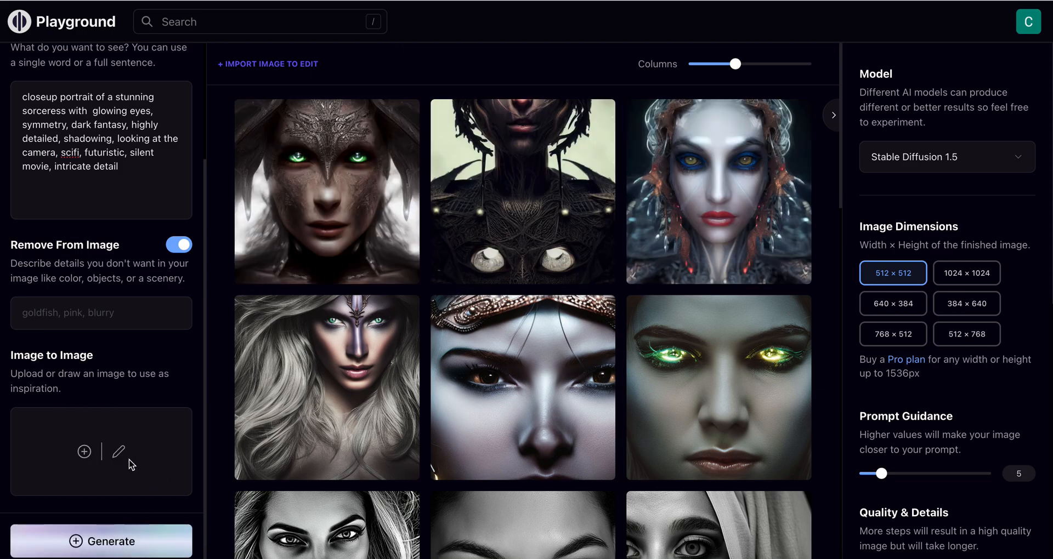
# Enter "cropped subject," as the detail to remove from the image
pyautogui.moveTo(432, 407)
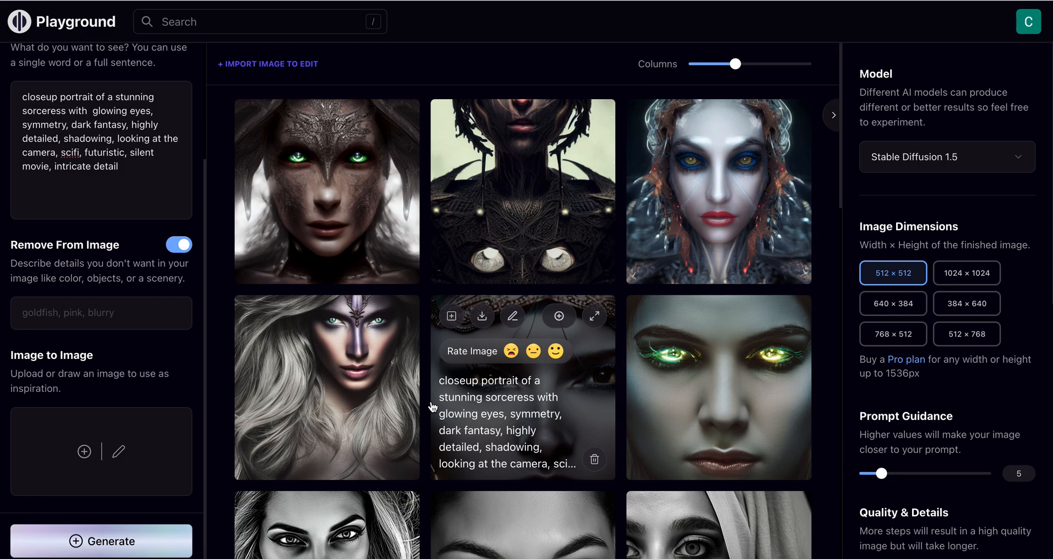
pyautogui.moveTo(329, 400)
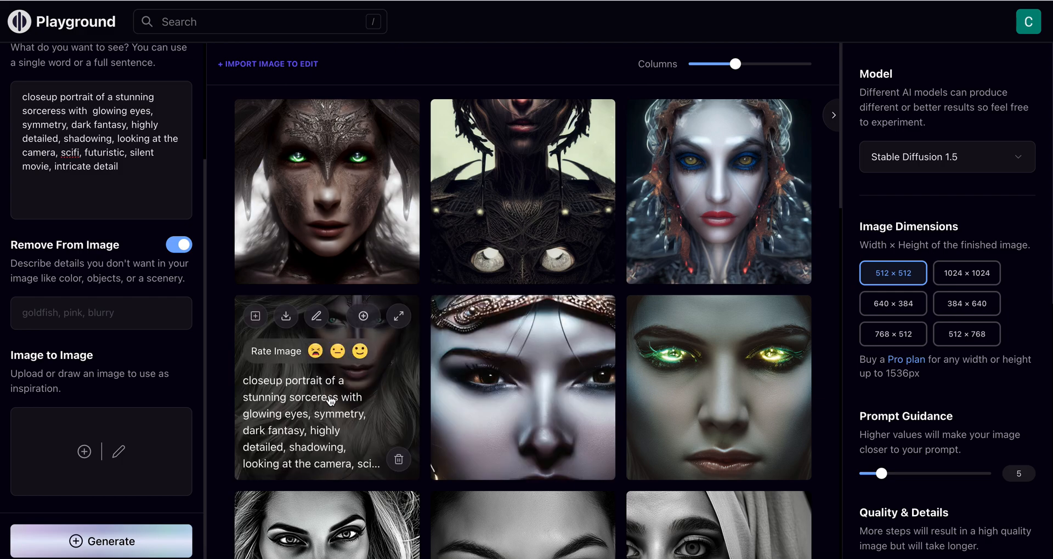
pyautogui.click(87, 312)
pyautogui.write('cropped subject,')
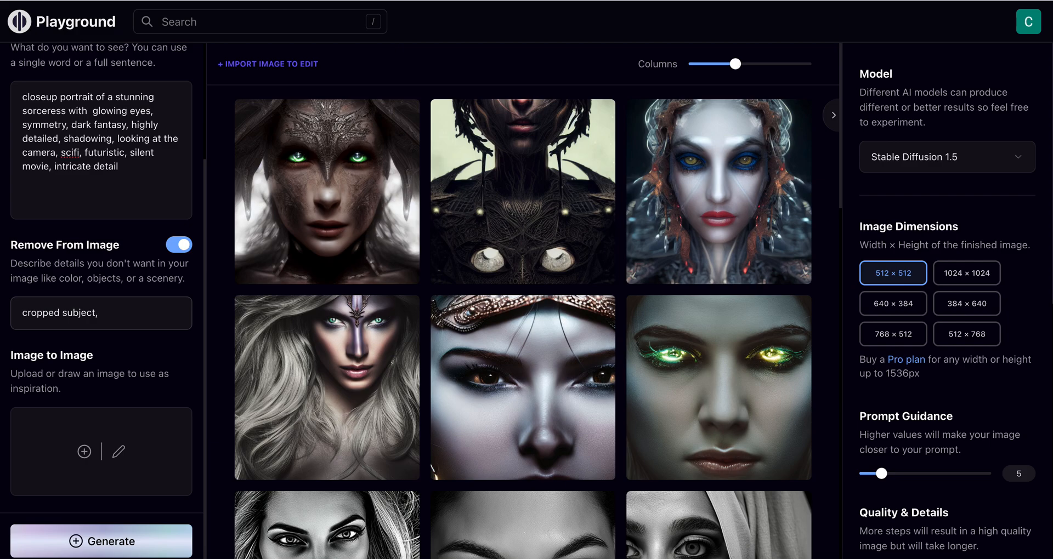
# View the newest portrait with blue eye makeup and red lips at full size, then close it
pyautogui.moveTo(675, 210)
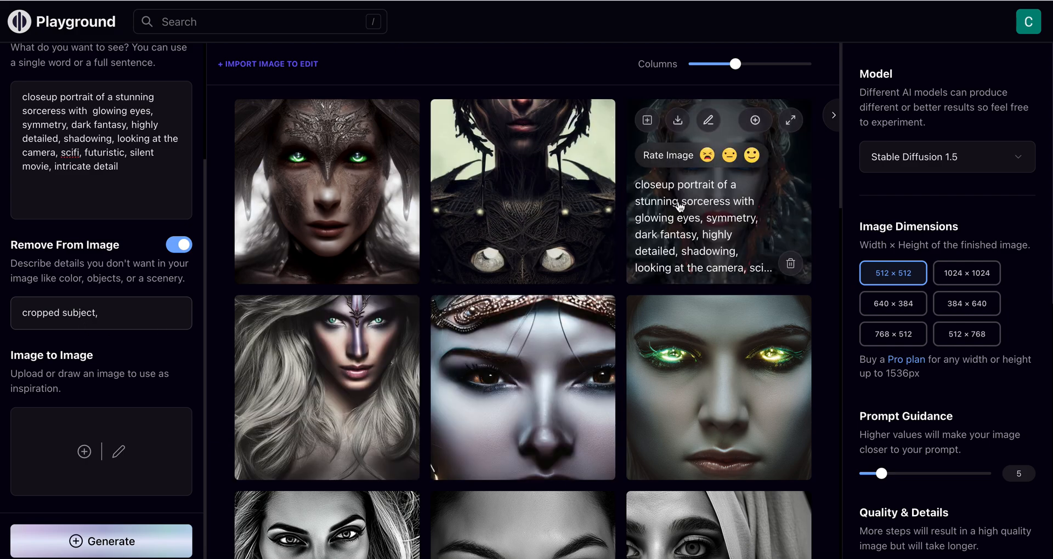
pyautogui.moveTo(678, 425)
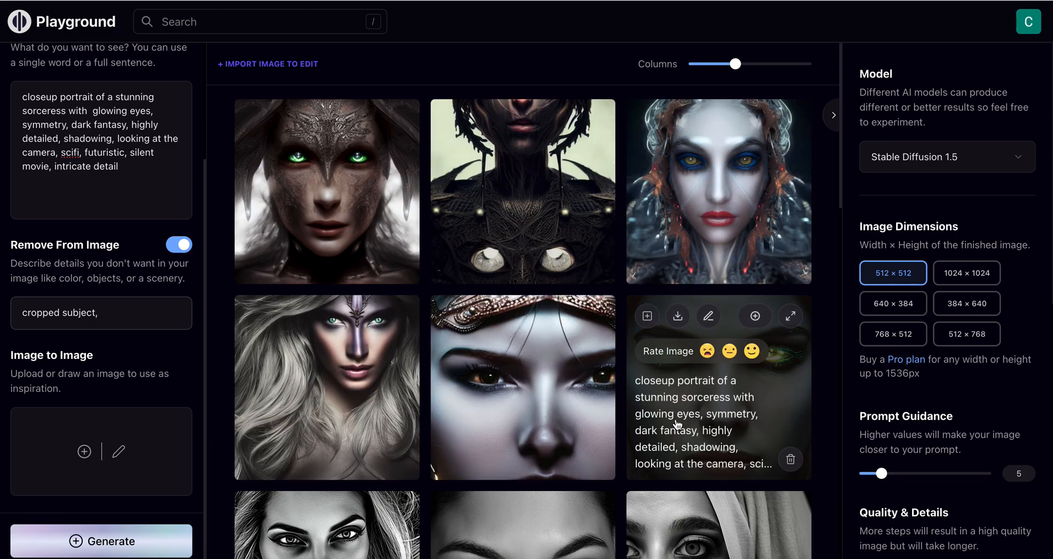
pyautogui.moveTo(725, 234)
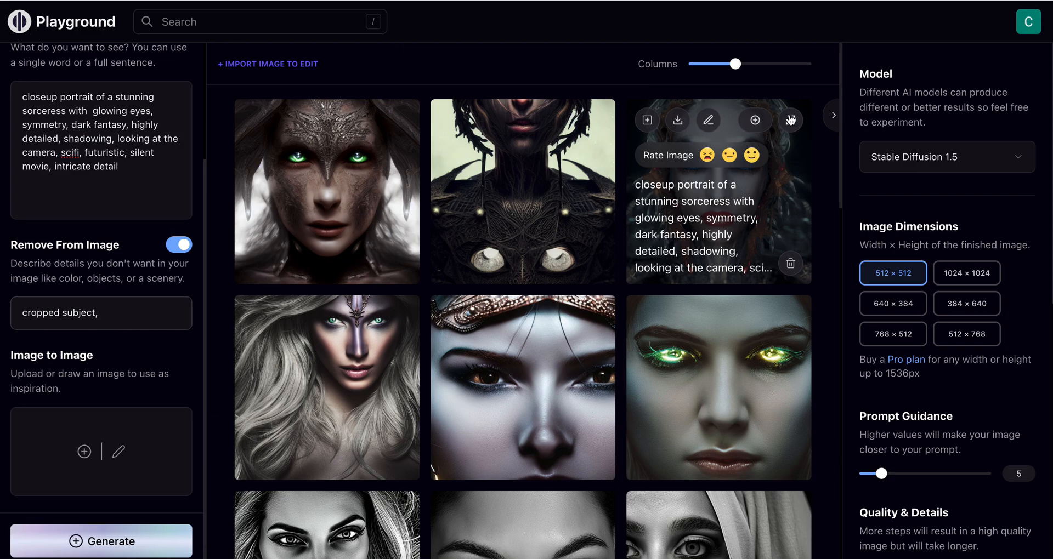
pyautogui.click(790, 120)
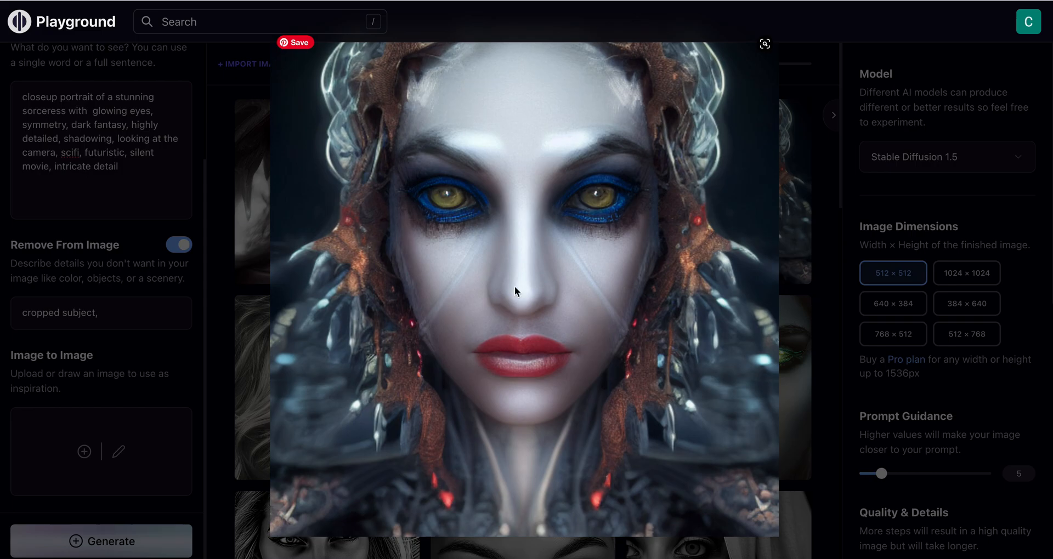
pyautogui.click(538, 304)
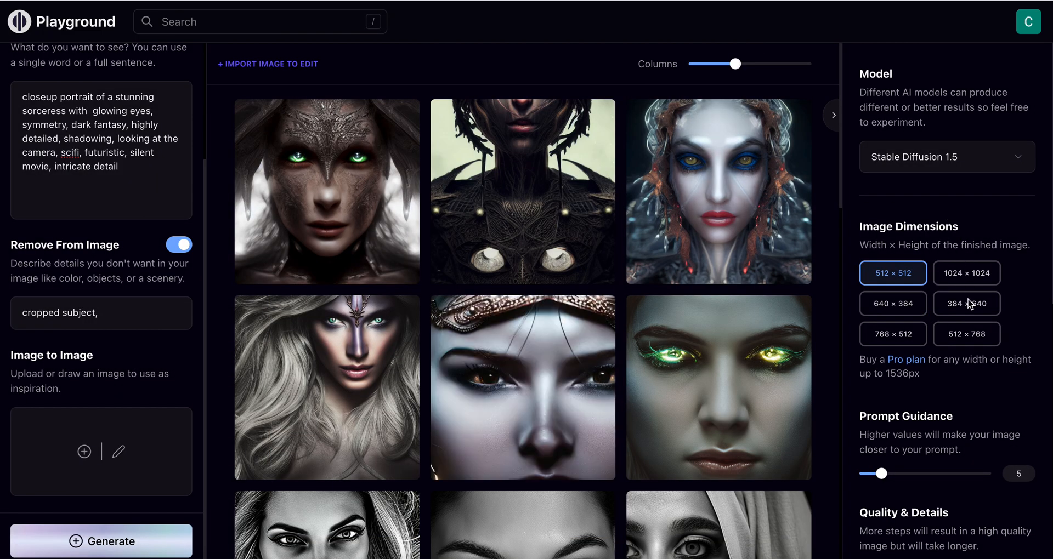
# Set the Prompt Guidance to 7
pyautogui.scroll(-2, 980, 351)
pyautogui.scroll(-2, 979, 351)
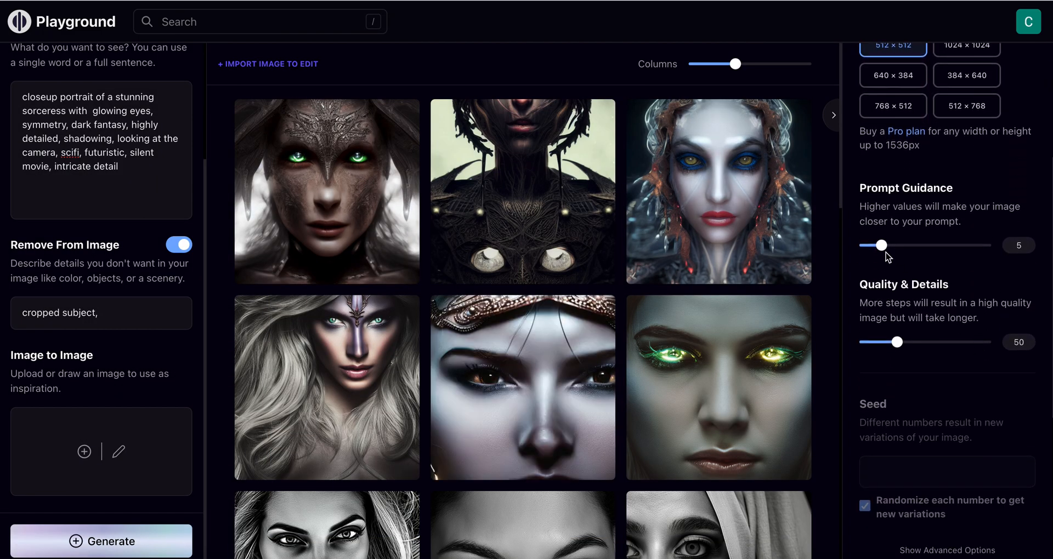
pyautogui.moveTo(882, 246); pyautogui.dragTo(891, 247)
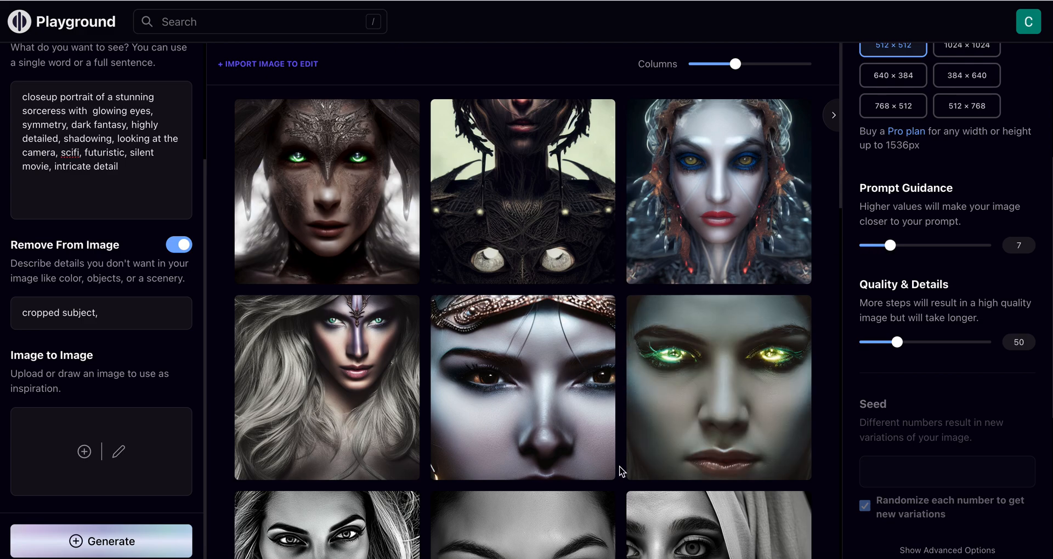
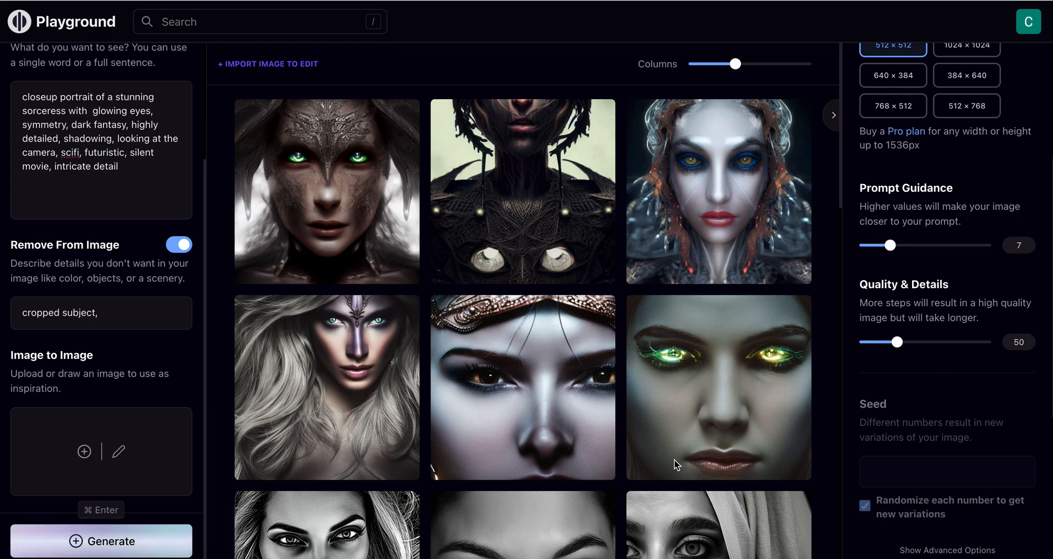
# Check the remaining settings and generate another batch of Cinematic portraits with the cropped-subject exclusion
pyautogui.scroll(-5, 1007, 398)
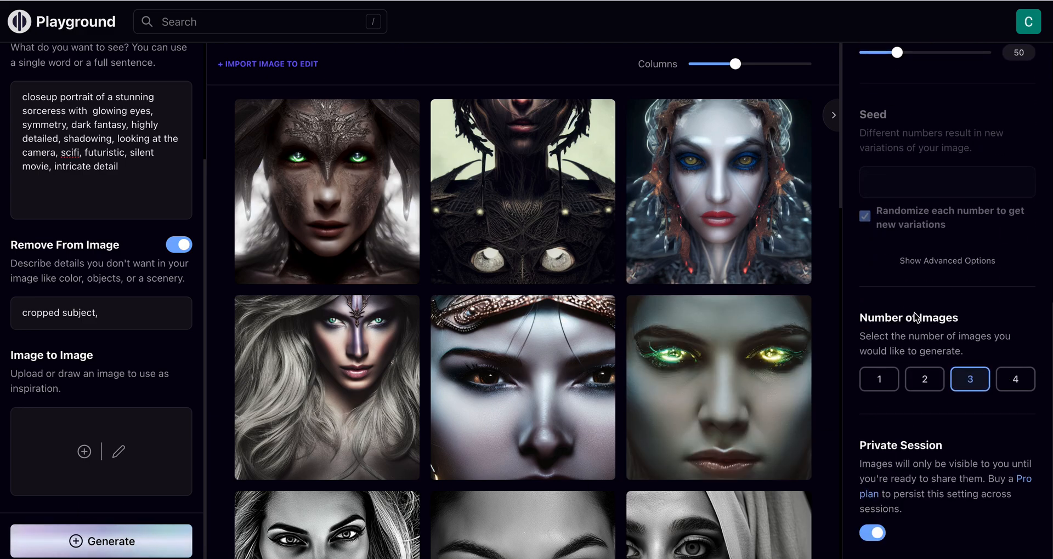
pyautogui.scroll(9, 976, 362)
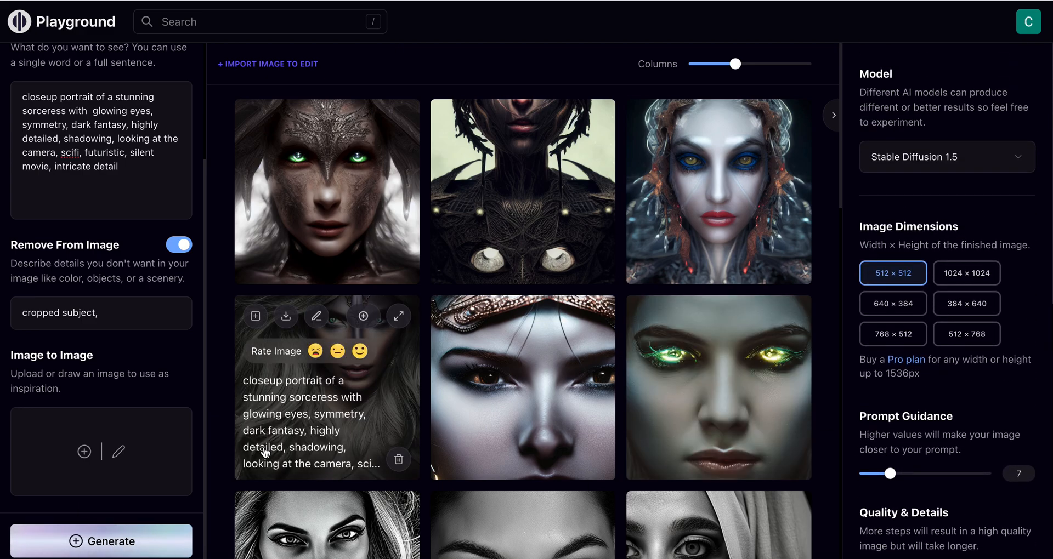
pyautogui.scroll(1, 70, 140)
pyautogui.scroll(2, 70, 141)
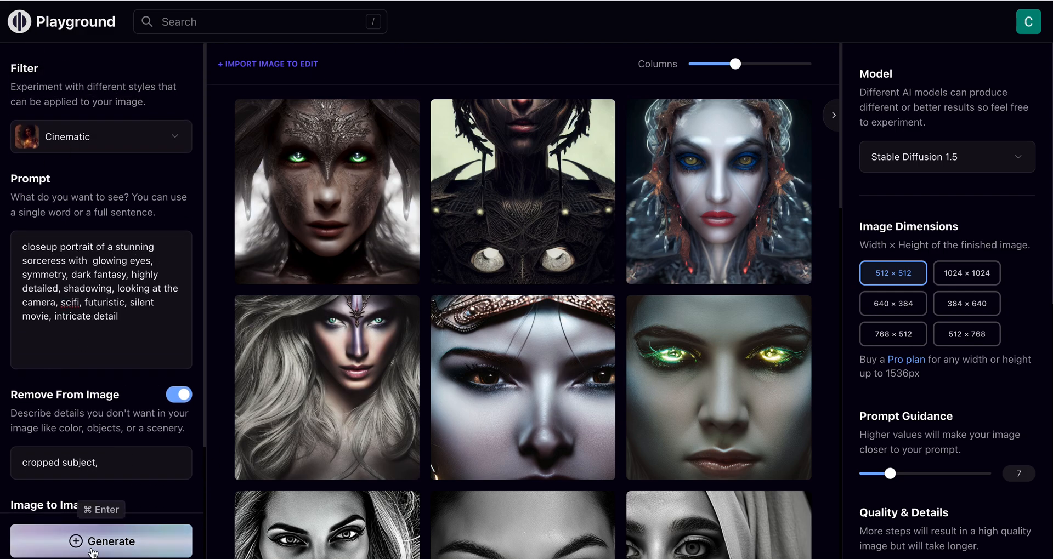
pyautogui.click(115, 541)
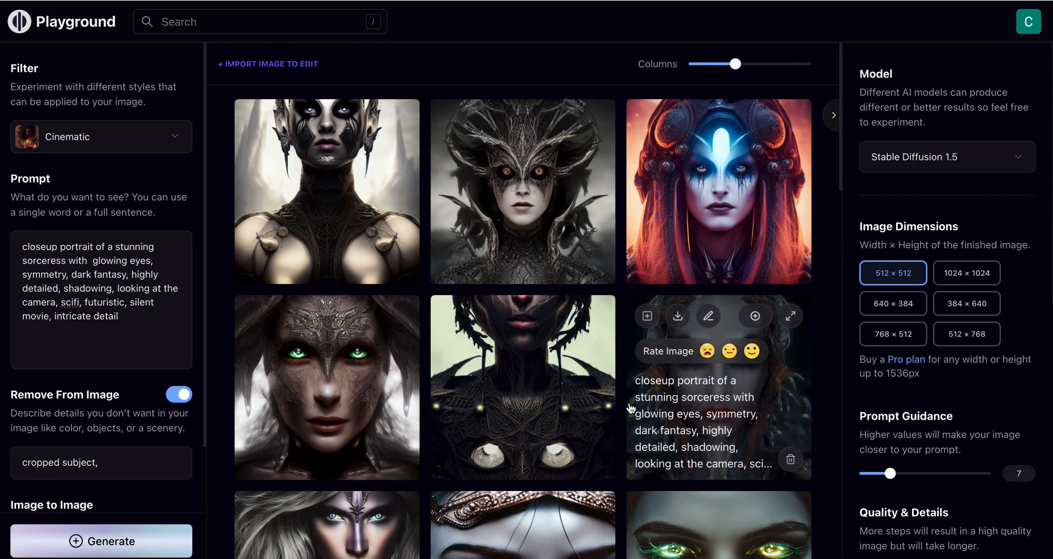
# View the new portrait with red hair and a glowing blue forehead at full size, and look over the available models
pyautogui.moveTo(726, 276)
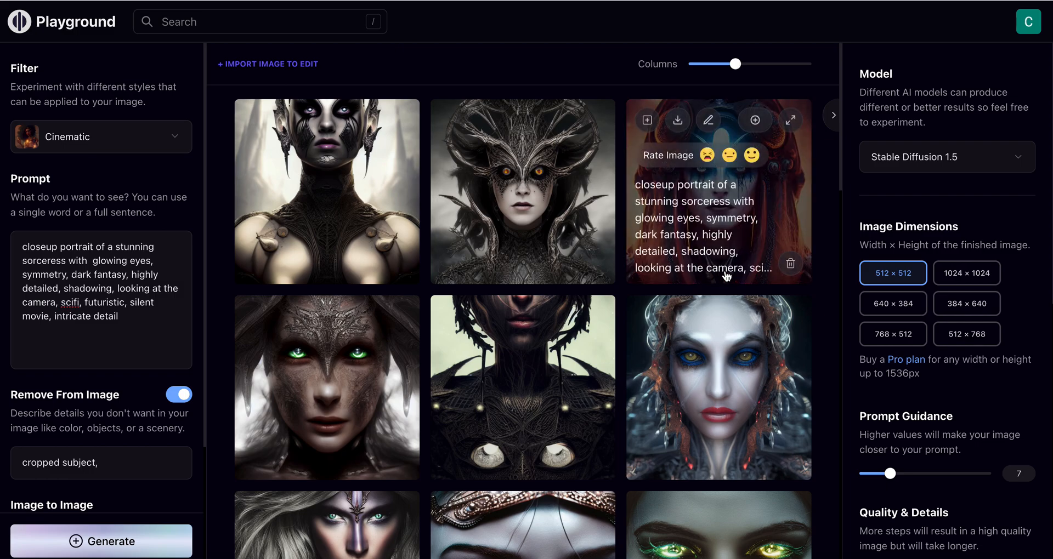
pyautogui.click(793, 120)
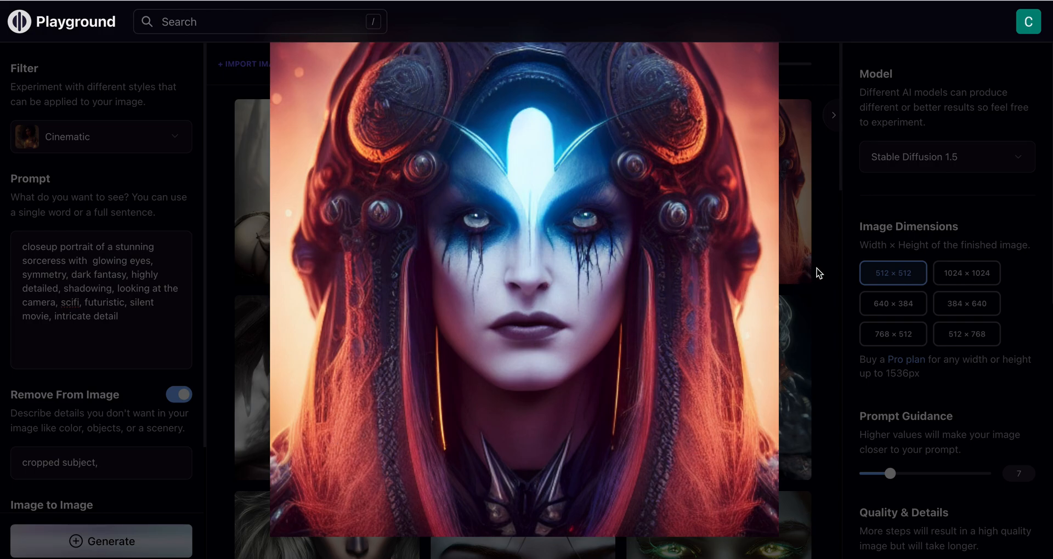
pyautogui.click(828, 276)
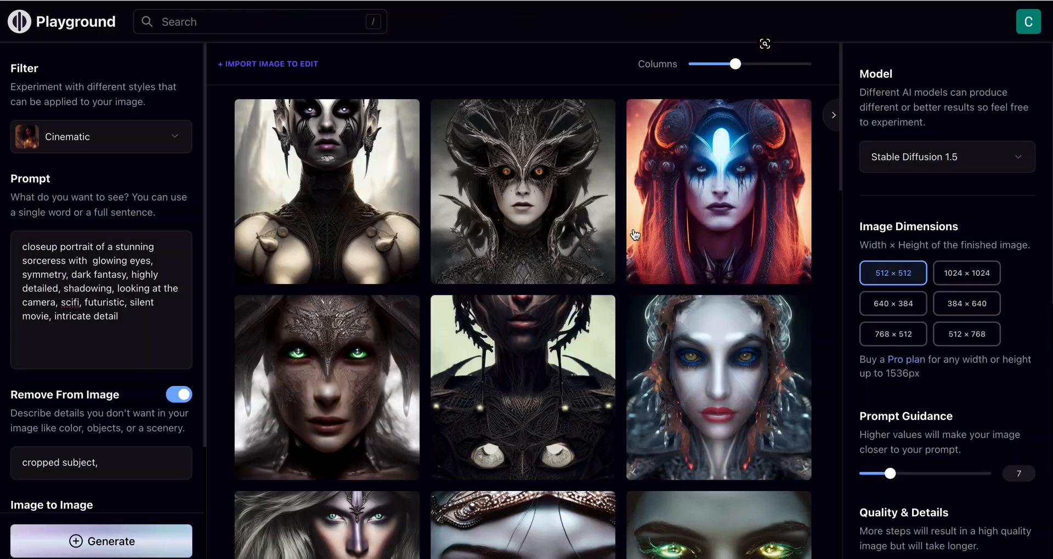
pyautogui.click(919, 159)
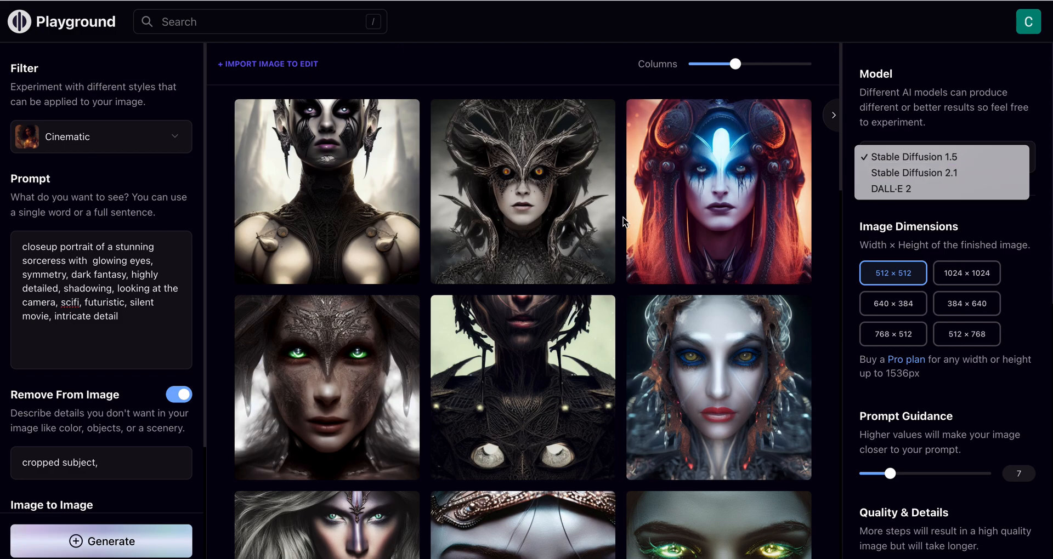
pyautogui.click(829, 264)
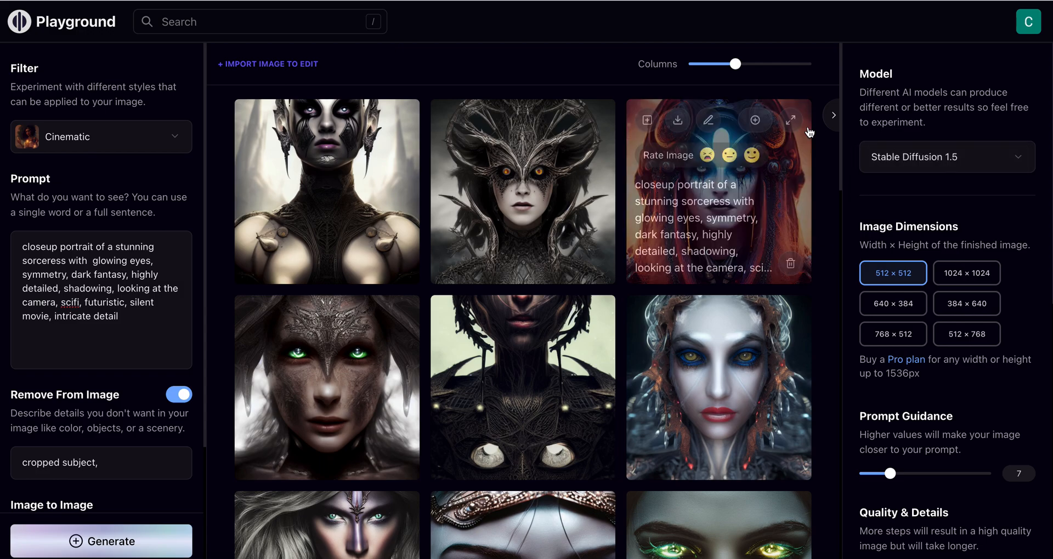
# Look back at the earliest generated portraits and view the teal-eyed sorceress with the round-buckled choker at full size
pyautogui.scroll(-1, 531, 338)
pyautogui.scroll(-10, 531, 338)
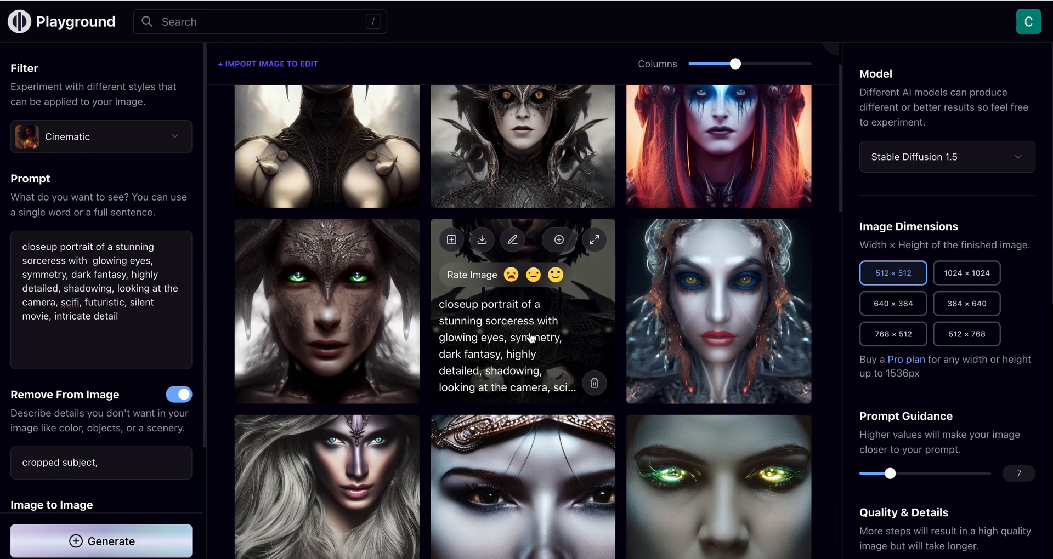
pyautogui.scroll(-10, 530, 337)
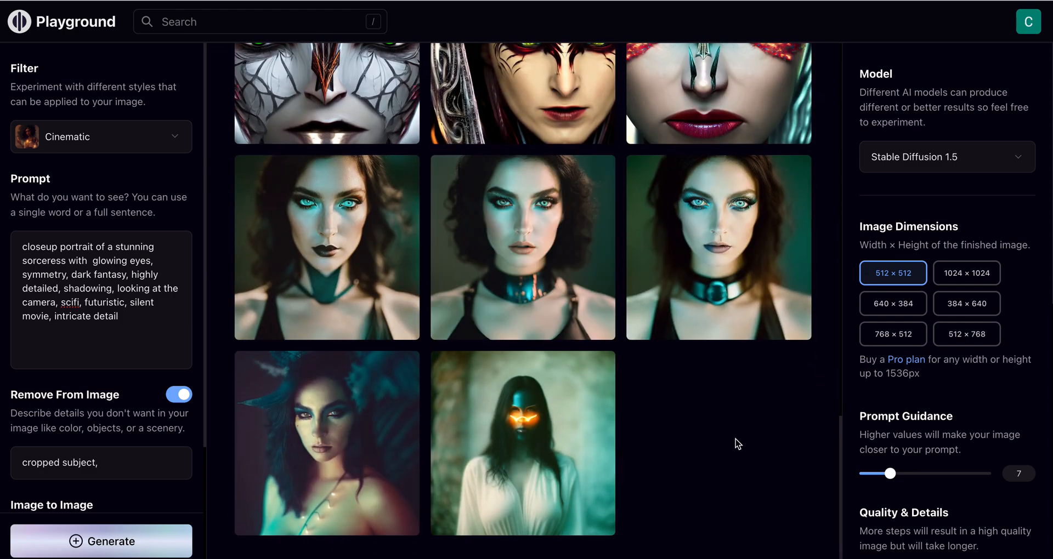
pyautogui.moveTo(763, 299)
pyautogui.moveTo(798, 265)
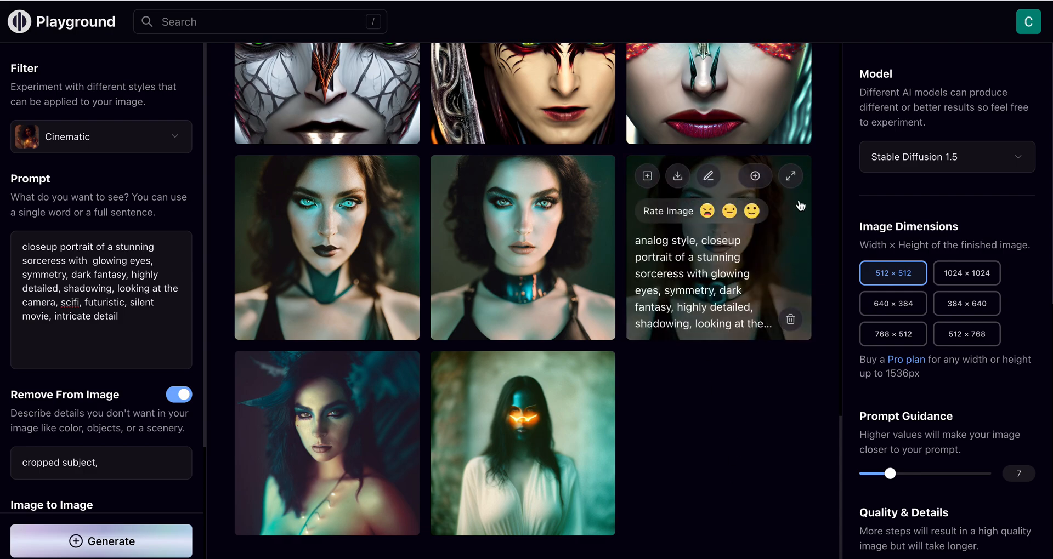
pyautogui.click(792, 177)
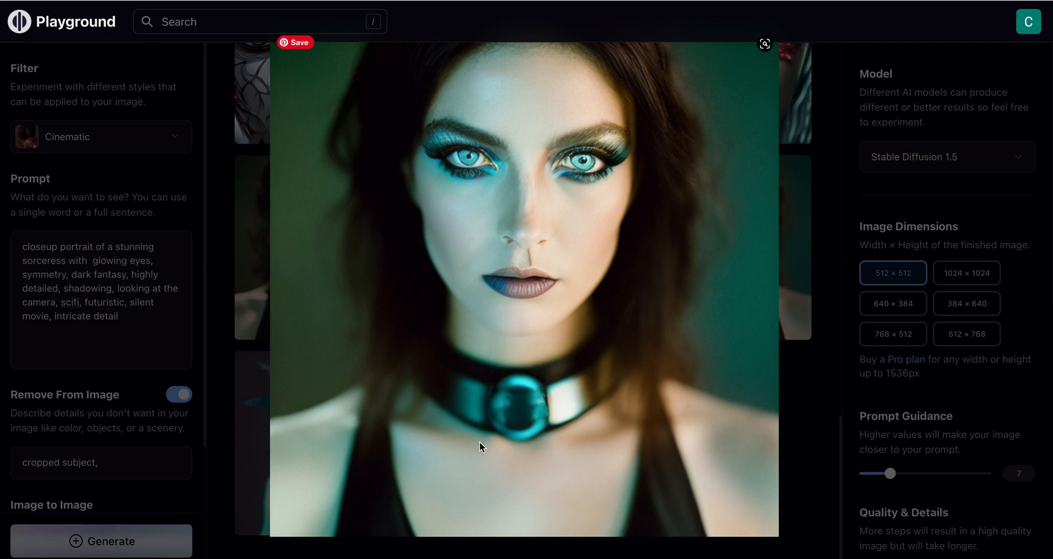
pyautogui.click(668, 308)
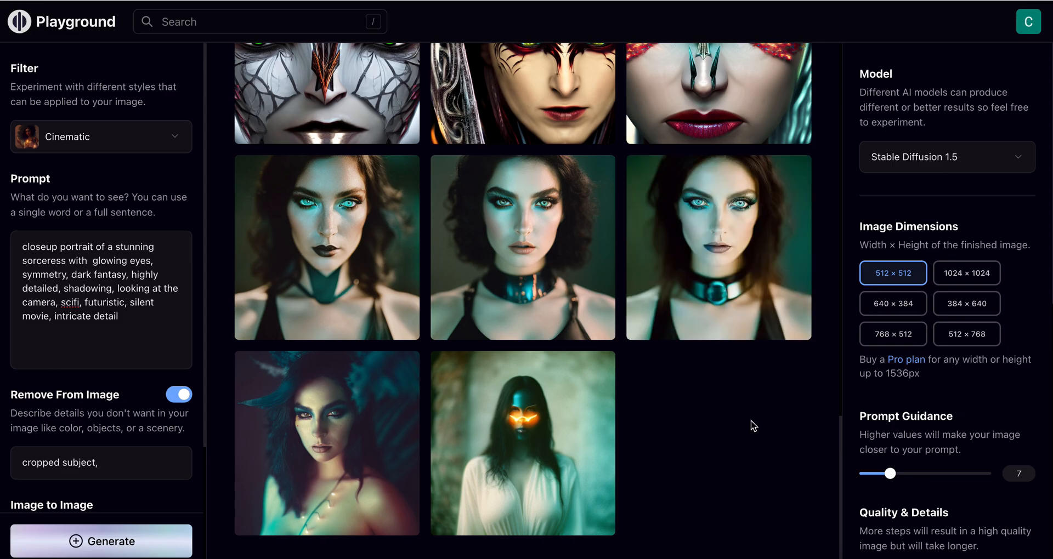
# Compare the newer and older portraits in the gallery and set the image dimensions to 768 × 512
pyautogui.scroll(20, 751, 420)
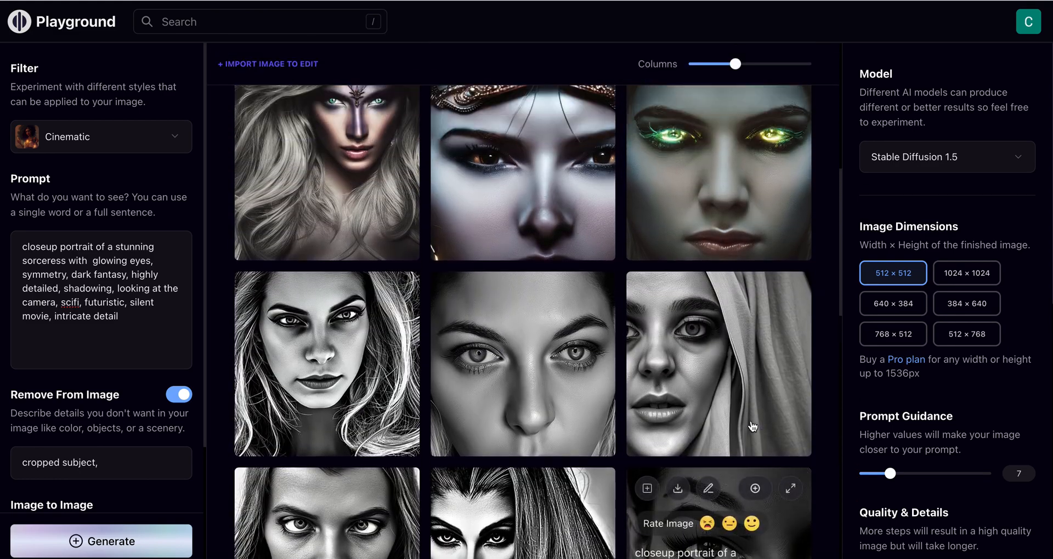
pyautogui.scroll(2, 752, 425)
pyautogui.scroll(-20, 753, 426)
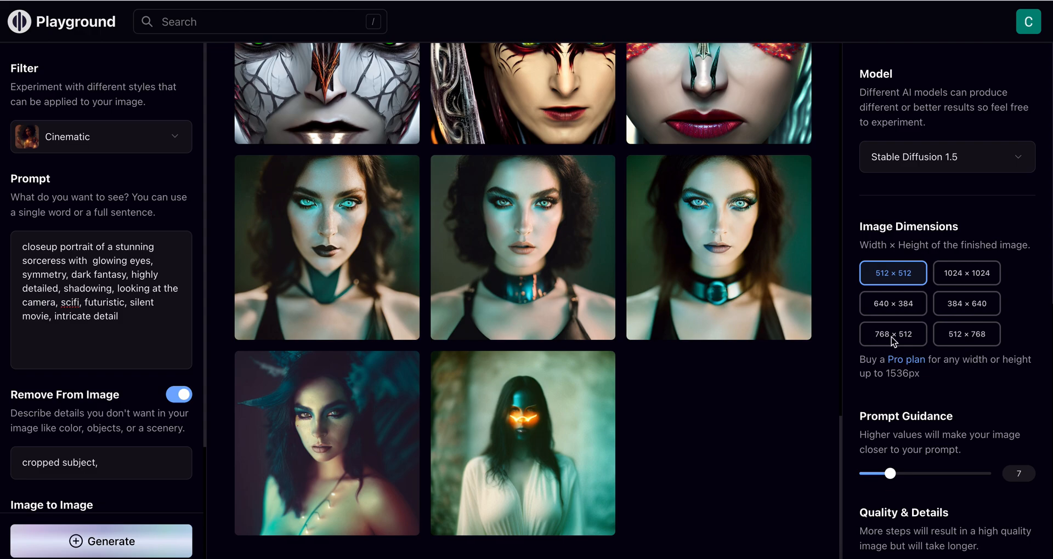
pyautogui.click(902, 339)
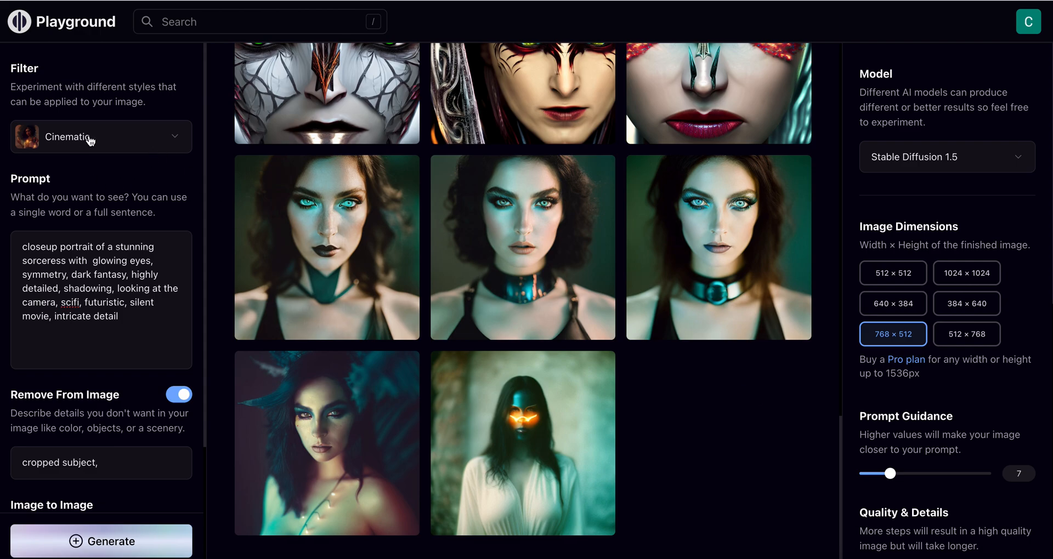
# Apply the Masterpiece filter and generate a batch of three 768 × 512 portraits from the same prompt
pyautogui.moveTo(131, 318); pyautogui.dragTo(19, 229)
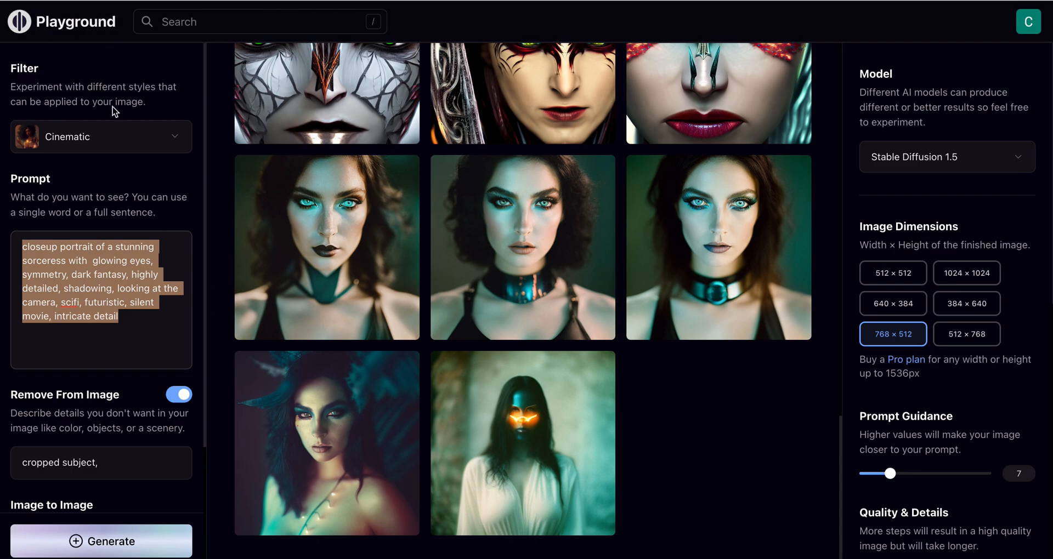
pyautogui.click(121, 137)
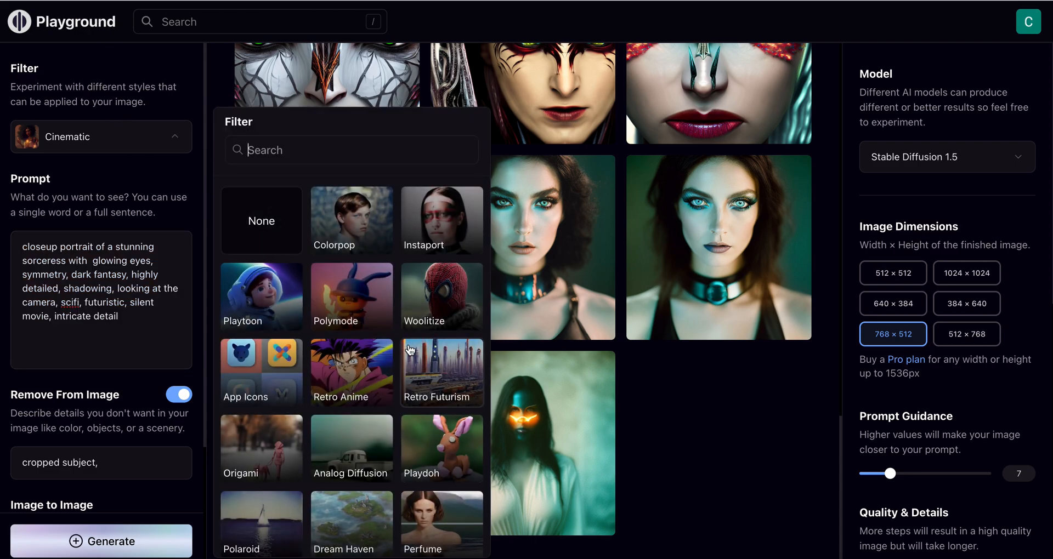
pyautogui.scroll(-5, 410, 350)
pyautogui.scroll(-6, 410, 350)
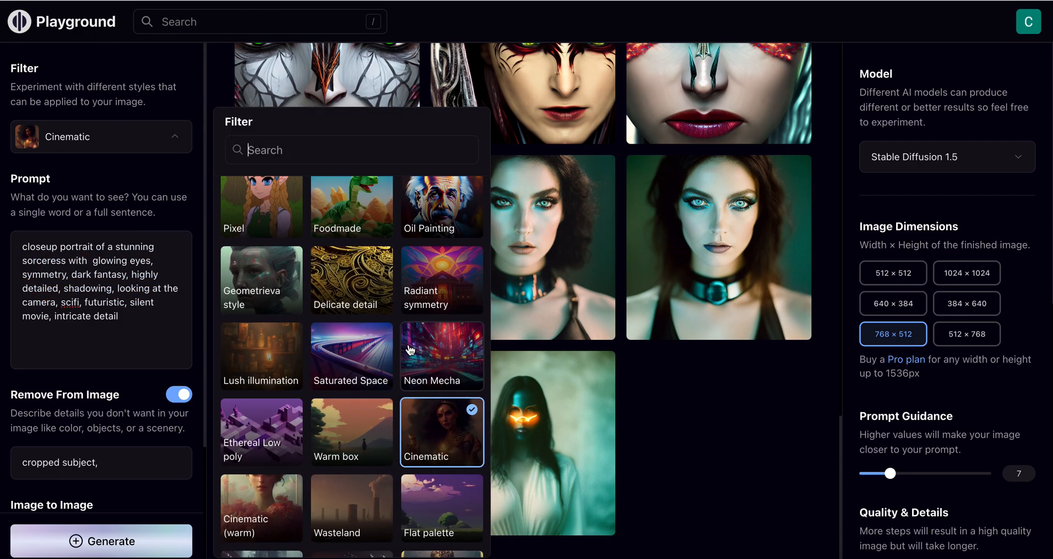
pyautogui.scroll(-1, 410, 350)
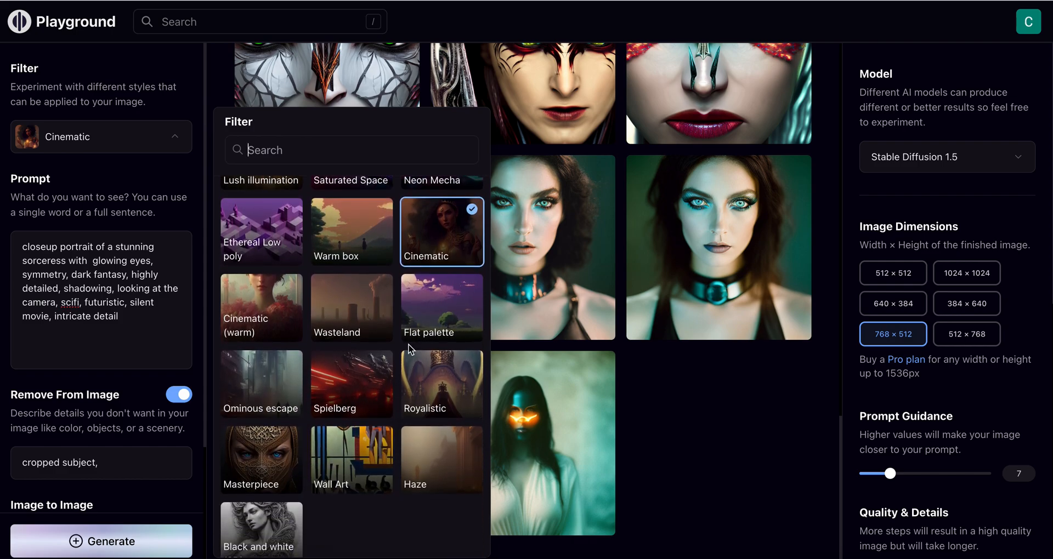
pyautogui.scroll(-1, 410, 350)
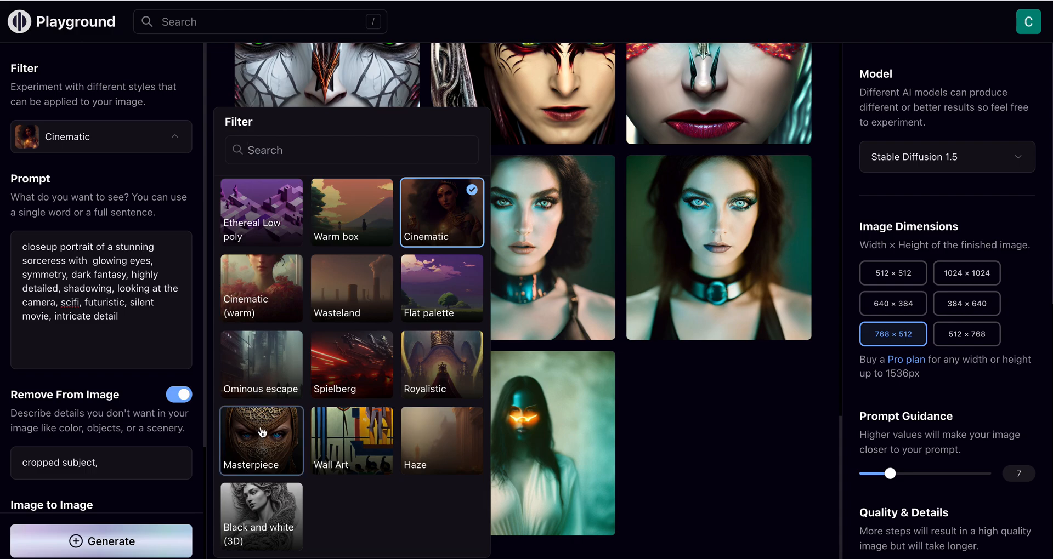
pyautogui.click(262, 433)
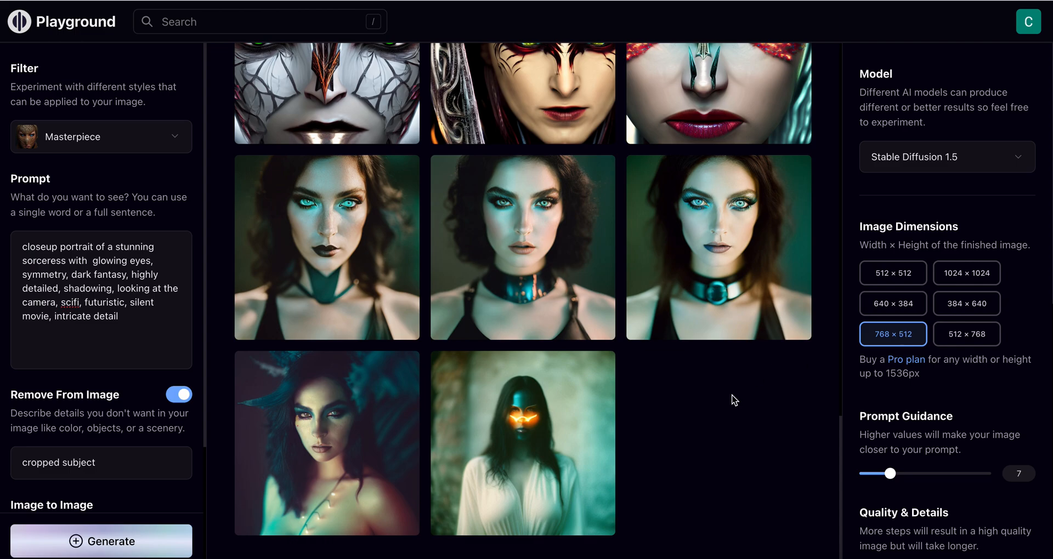
pyautogui.scroll(-10, 902, 425)
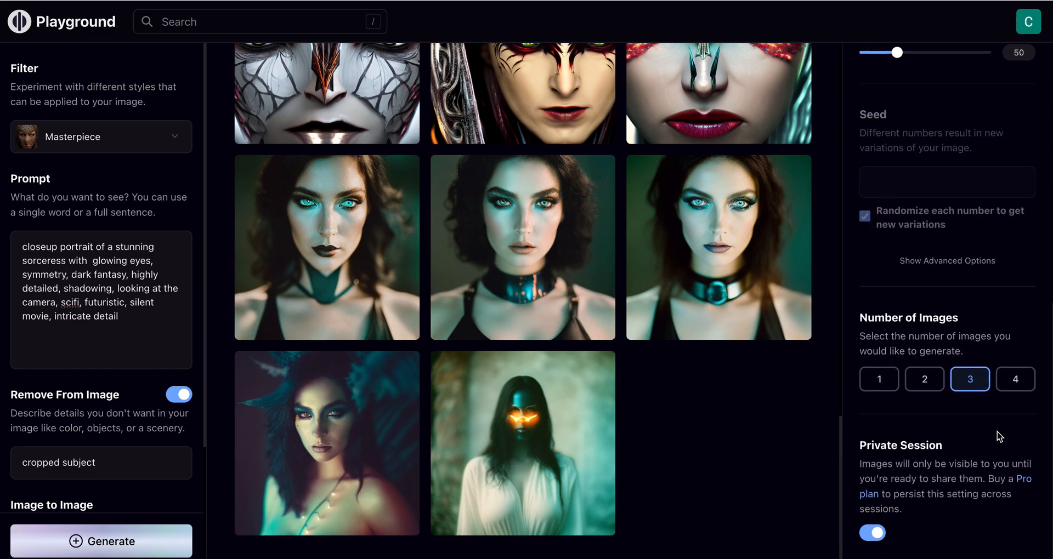
pyautogui.click(120, 542)
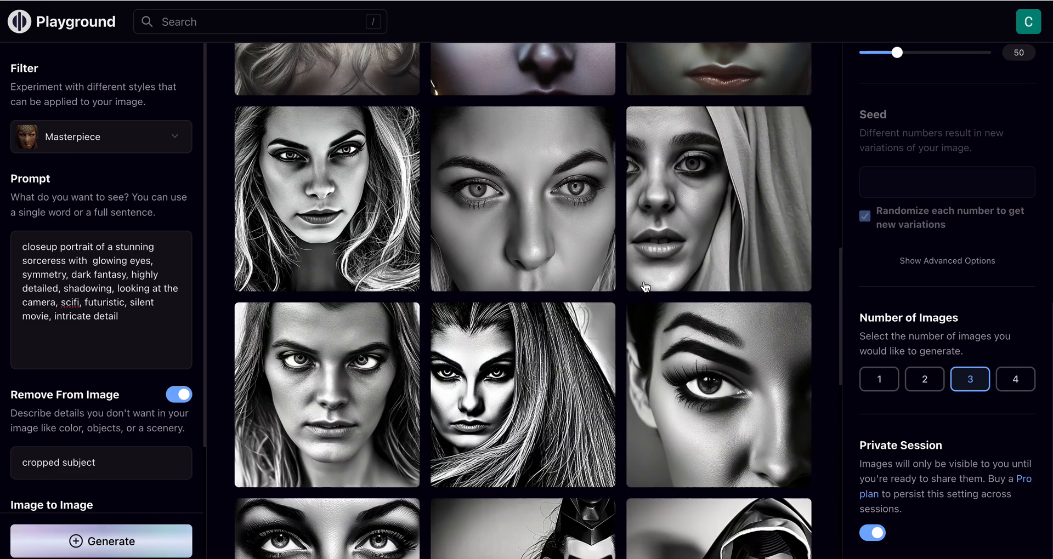
# View the new portrait with the ornate hood and flames at full size, and generate another batch of Masterpiece portraits
pyautogui.moveTo(645, 287)
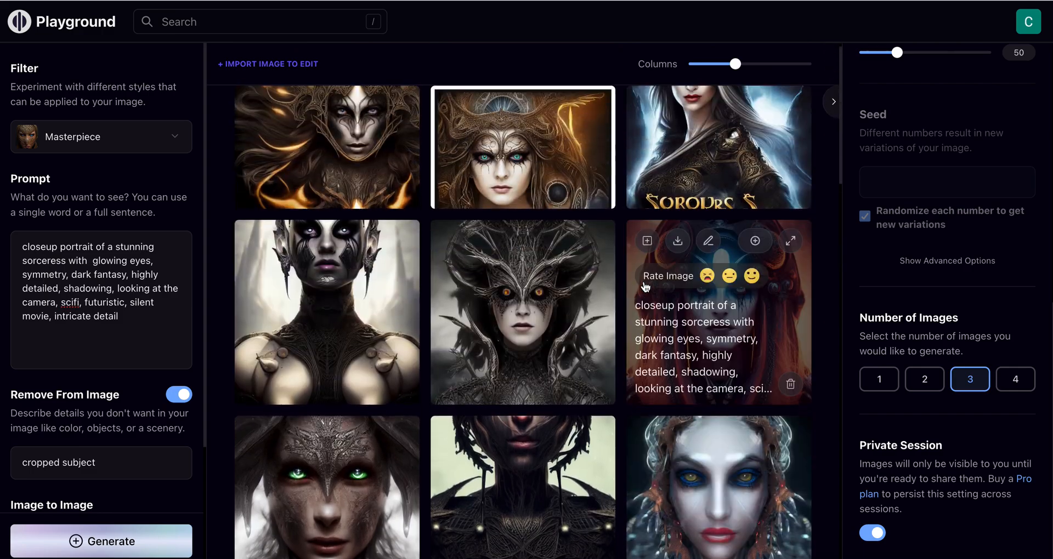
pyautogui.scroll(1, 645, 287)
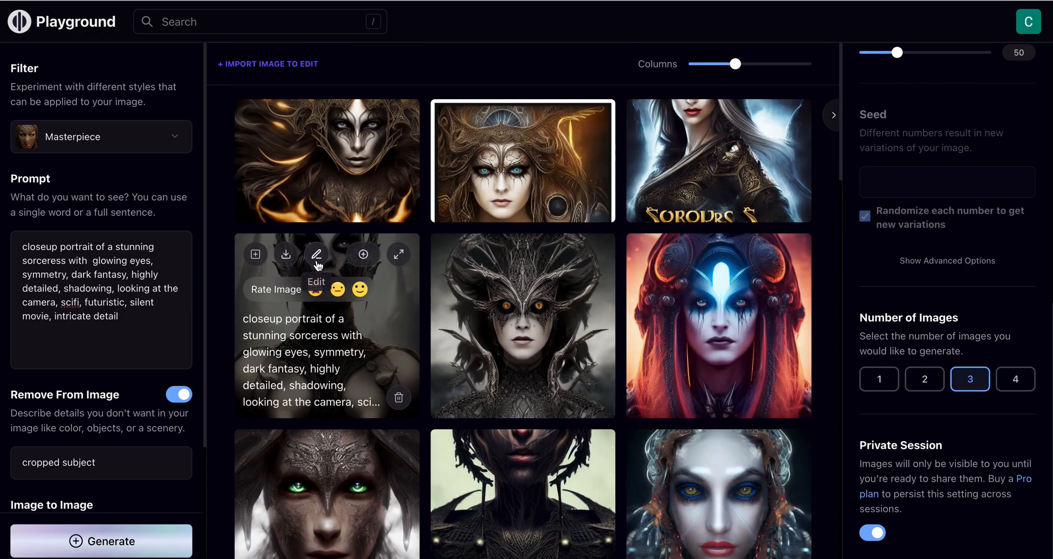
pyautogui.moveTo(385, 172)
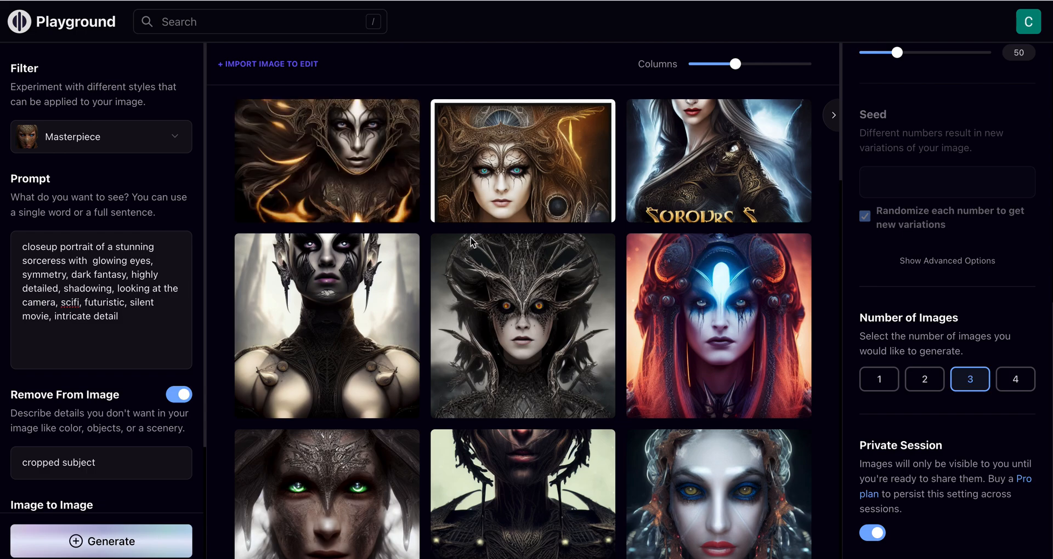
pyautogui.moveTo(473, 246)
pyautogui.moveTo(346, 146)
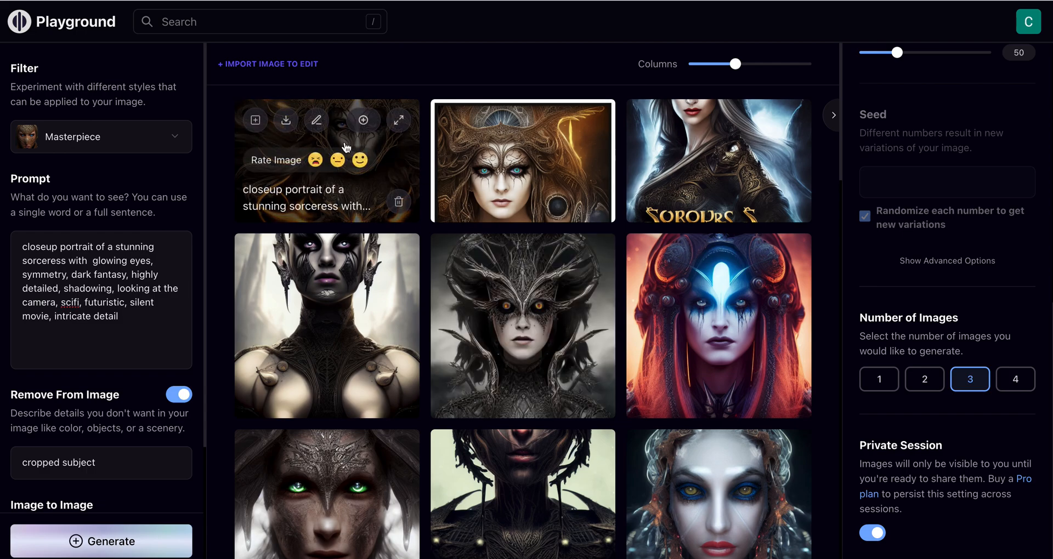
pyautogui.click(401, 119)
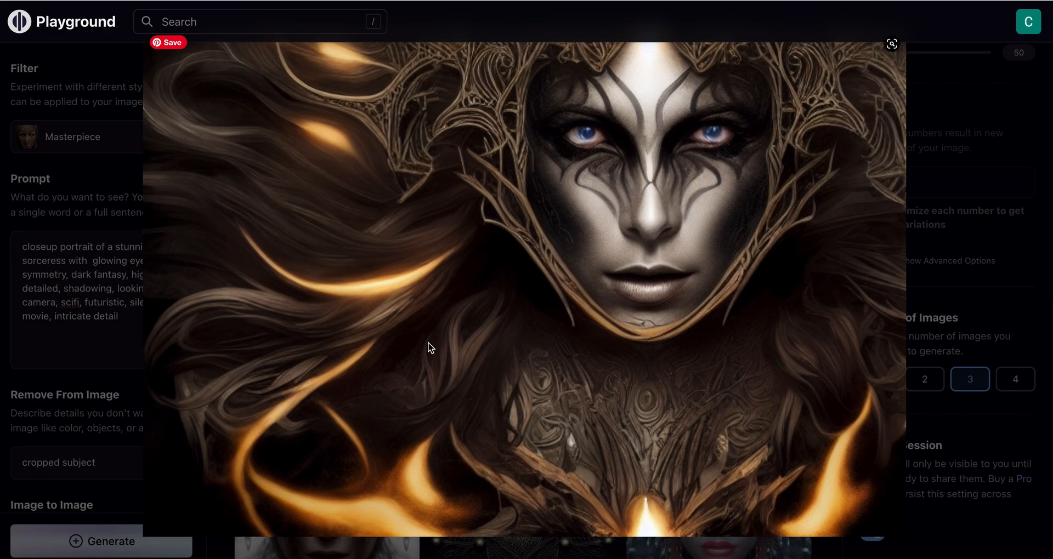
pyautogui.press('Escape')
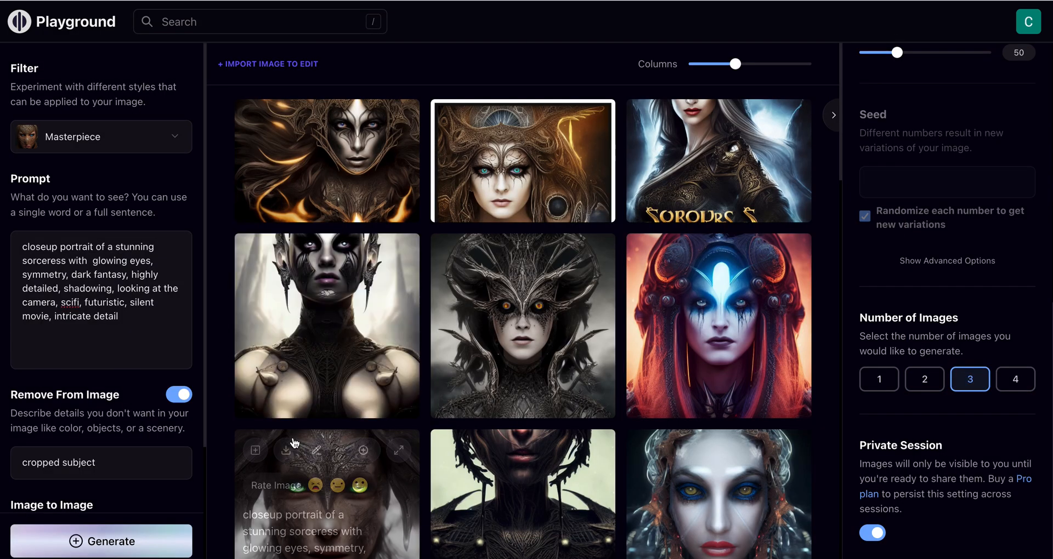
pyautogui.click(108, 545)
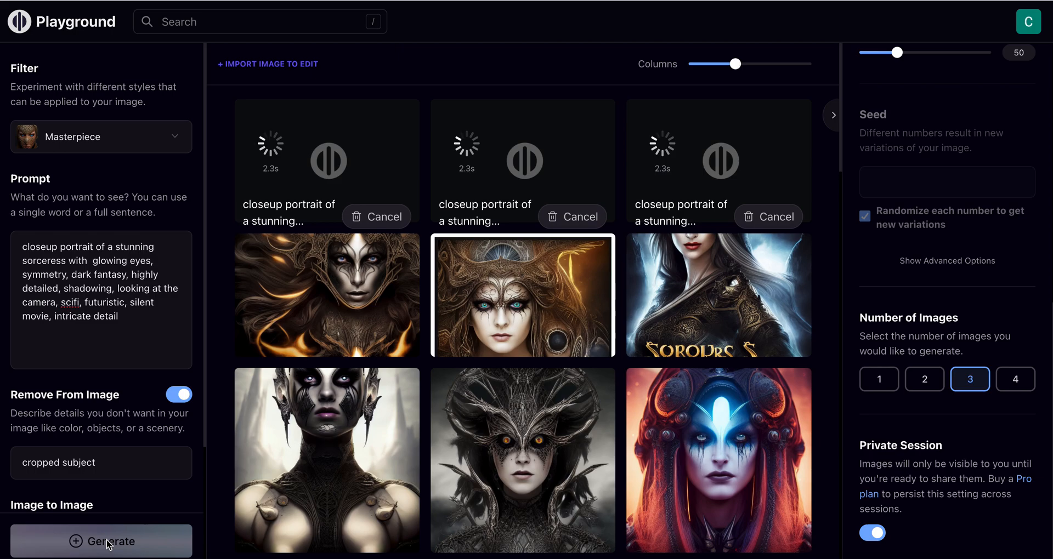
pyautogui.moveTo(462, 509)
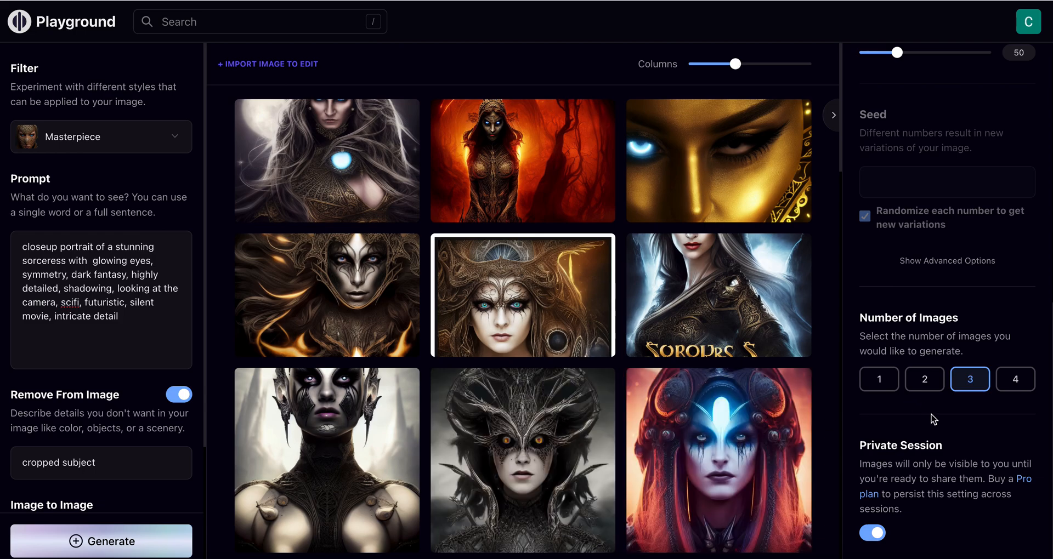
# Generate a batch of portraits with the Retro Futurism filter and a prompt guidance of 10
pyautogui.scroll(3, 935, 427)
pyautogui.scroll(2, 935, 428)
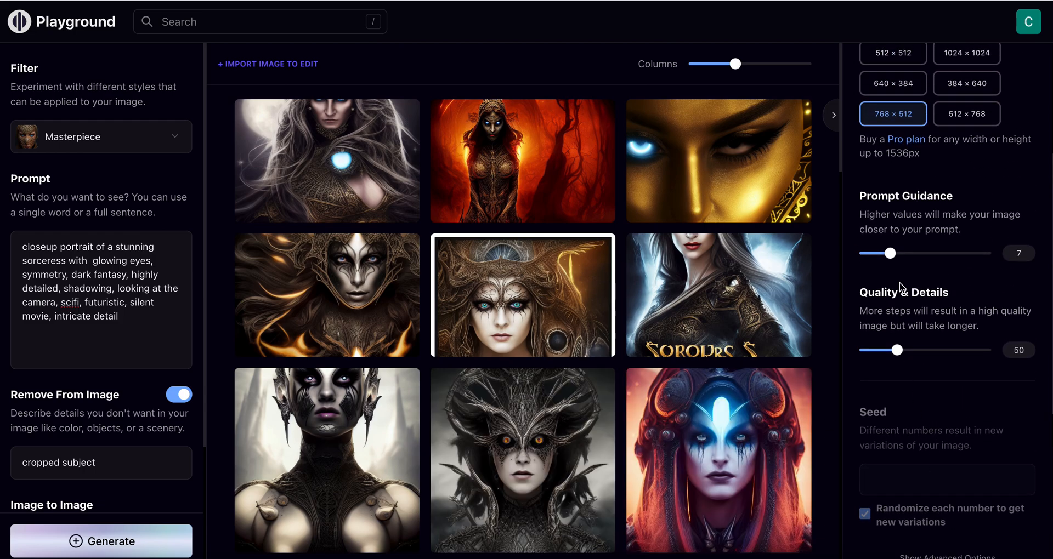
pyautogui.moveTo(892, 255); pyautogui.dragTo(900, 257)
pyautogui.click(123, 141)
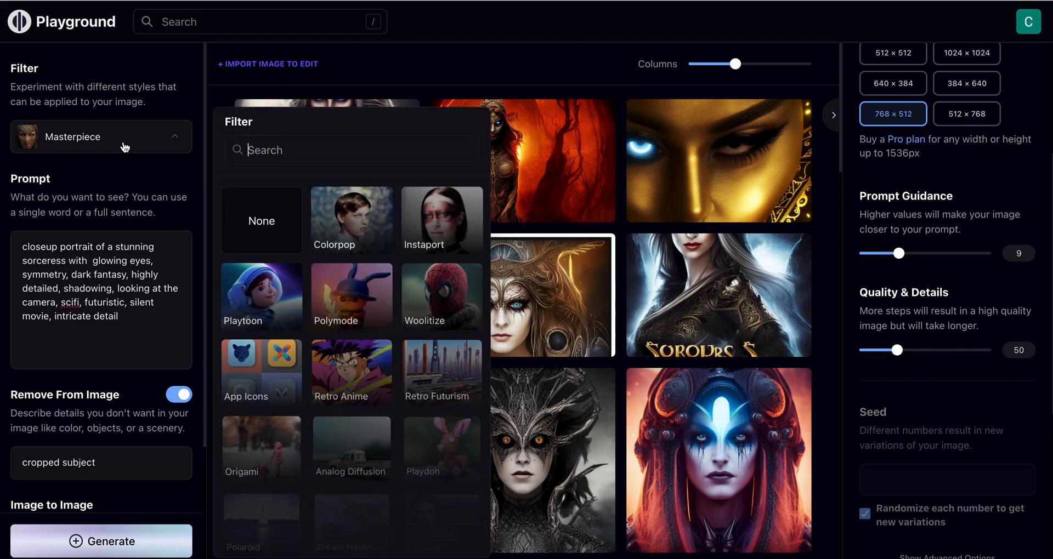
pyautogui.scroll(-3, 425, 358)
pyautogui.scroll(1, 425, 358)
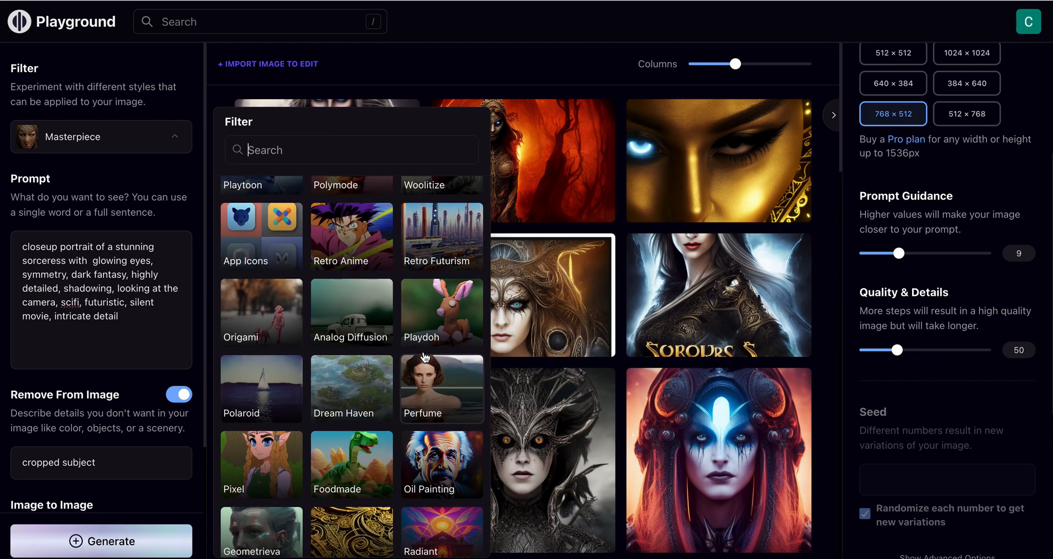
pyautogui.click(458, 243)
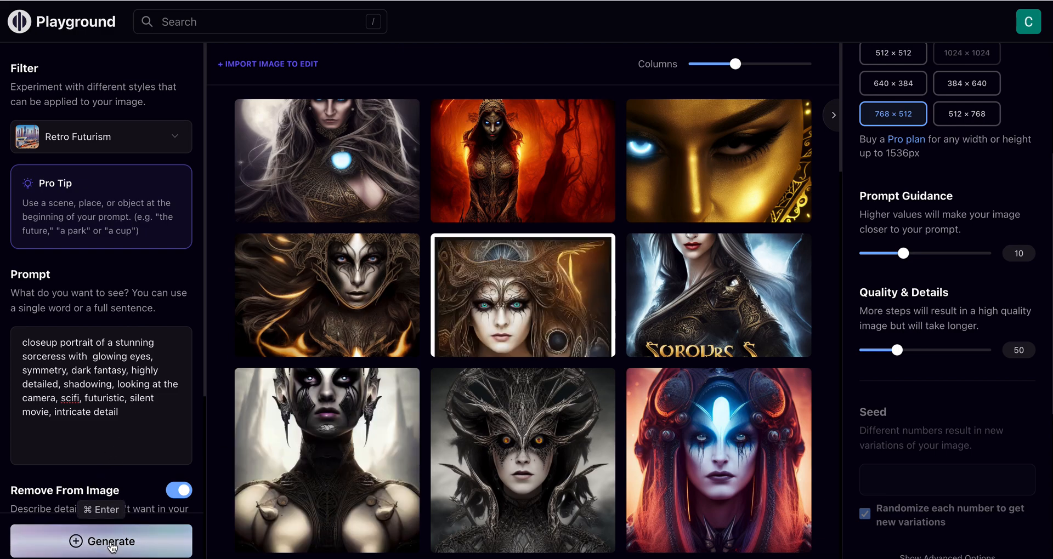
pyautogui.click(113, 543)
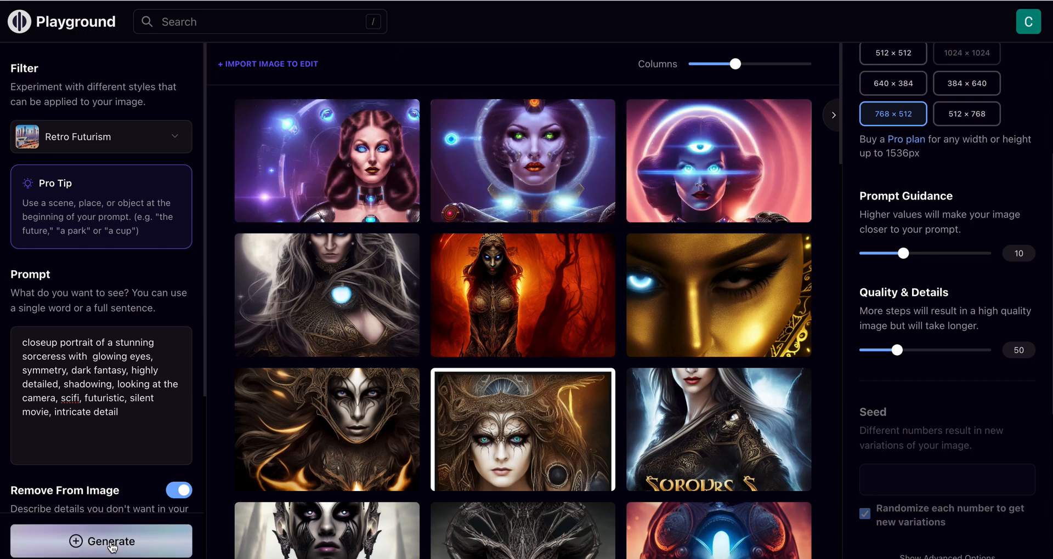
# View the Retro Futurism portraits with the glowing third eye and with the long auburn curls at full size
pyautogui.moveTo(488, 524)
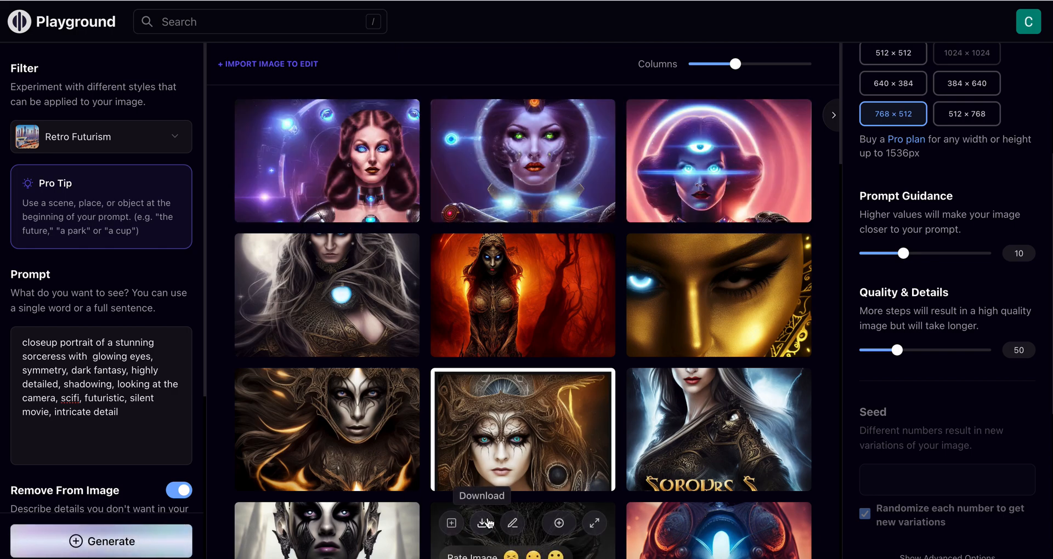
pyautogui.moveTo(391, 147)
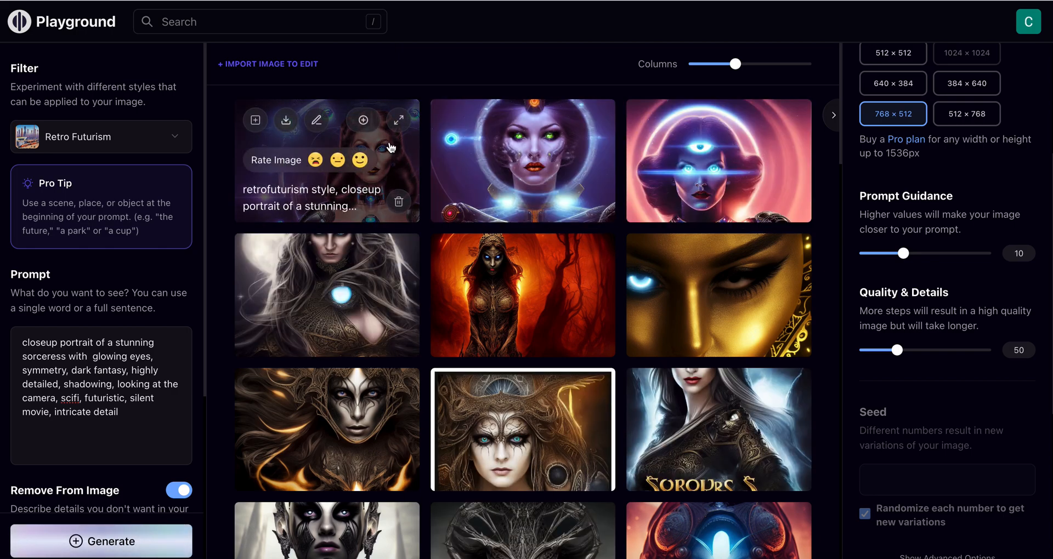
pyautogui.moveTo(797, 125)
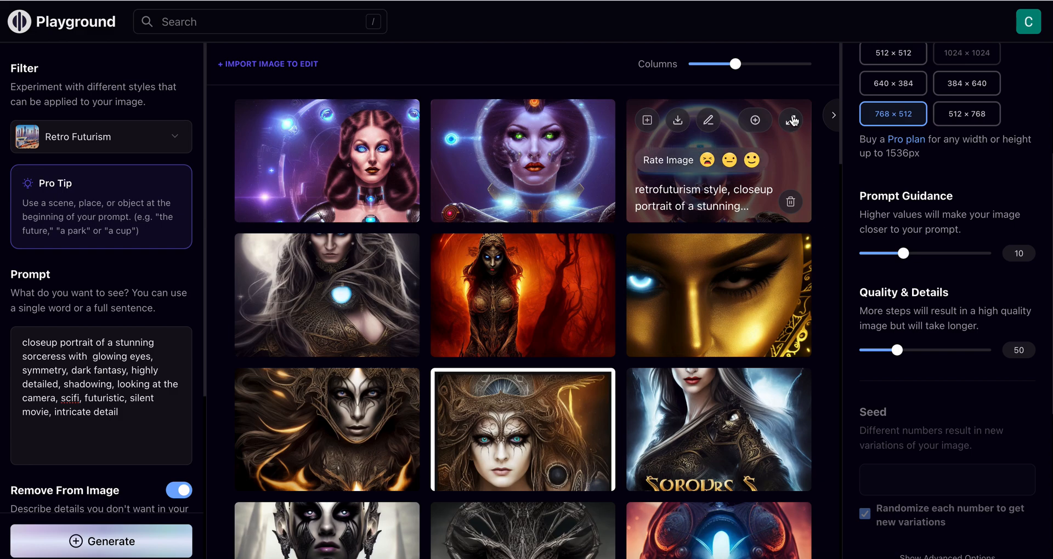
pyautogui.click(792, 120)
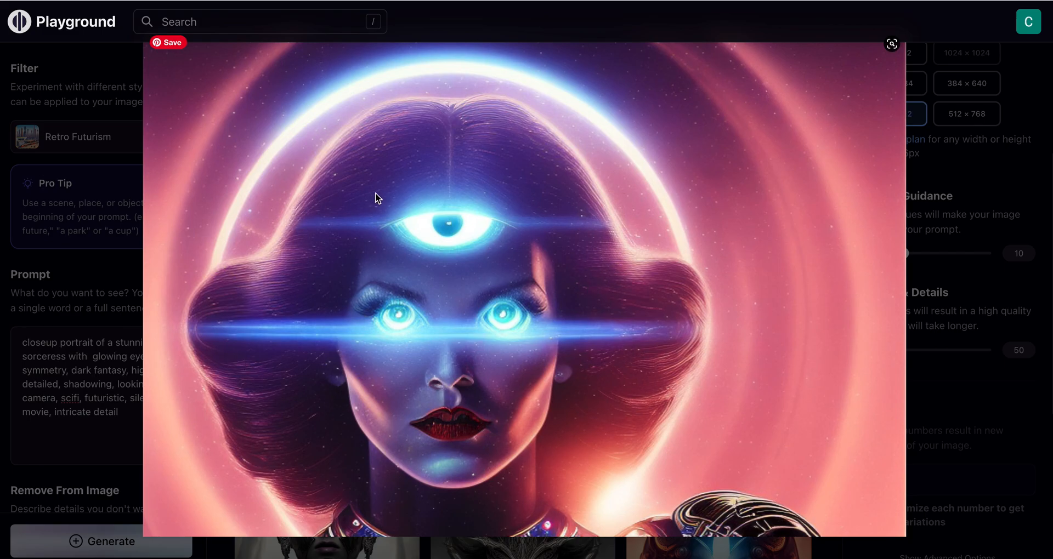
pyautogui.click(640, 197)
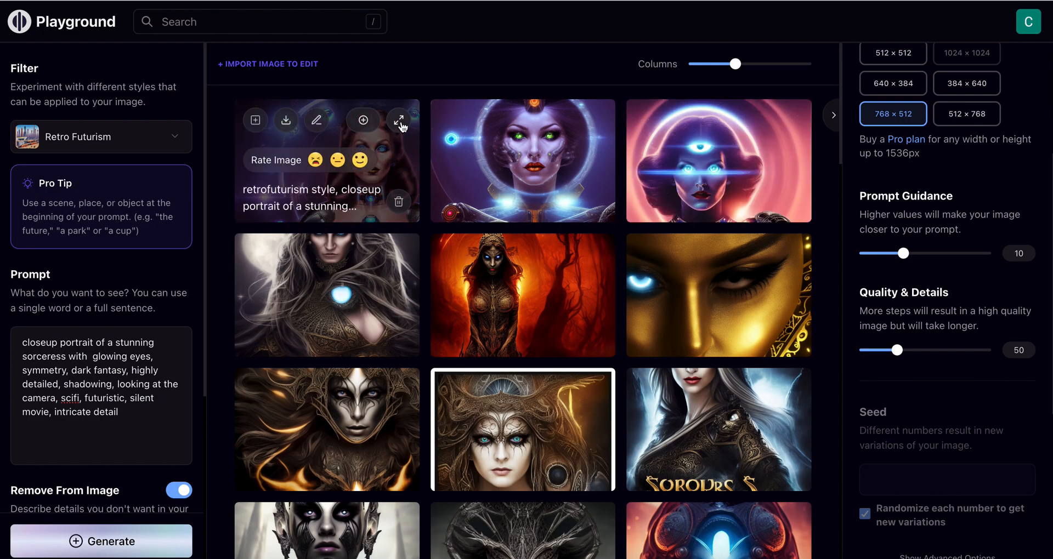
pyautogui.click(401, 122)
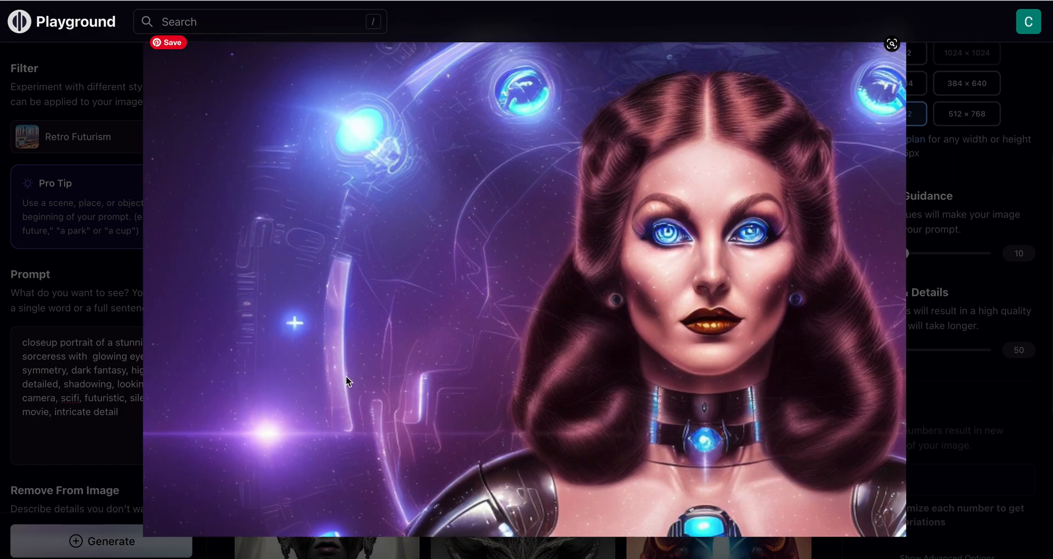
pyautogui.click(437, 335)
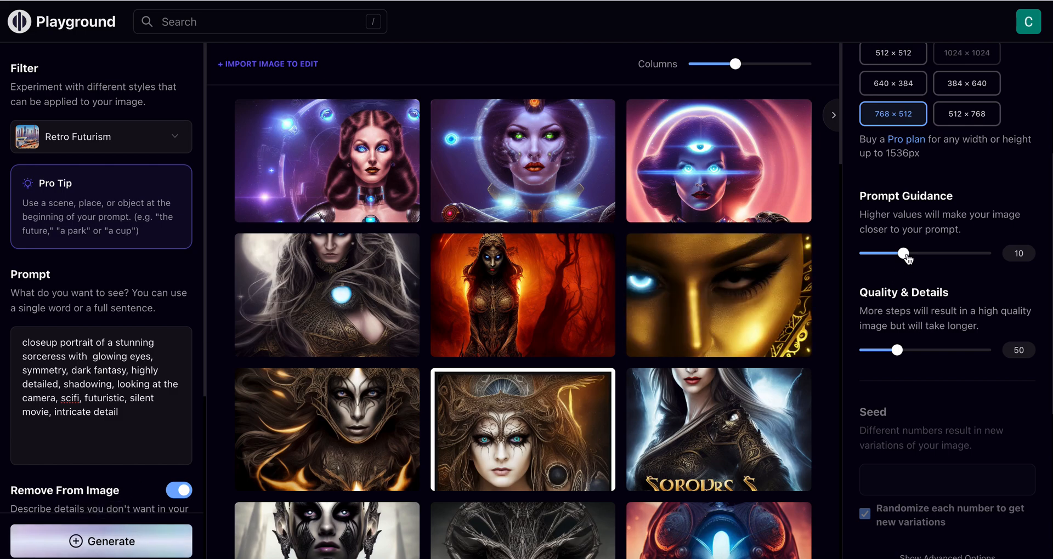
# Generate a Retro Futurism batch with prompt guidance 9 and view the portrait with glowing turquoise hair at full size
pyautogui.moveTo(904, 255); pyautogui.dragTo(899, 254)
pyautogui.click(125, 546)
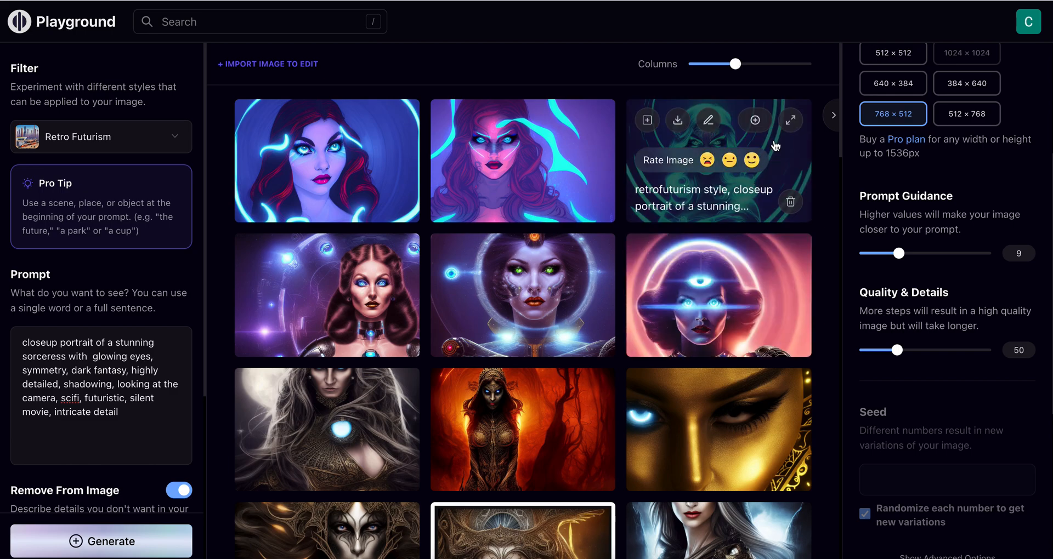
pyautogui.click(791, 125)
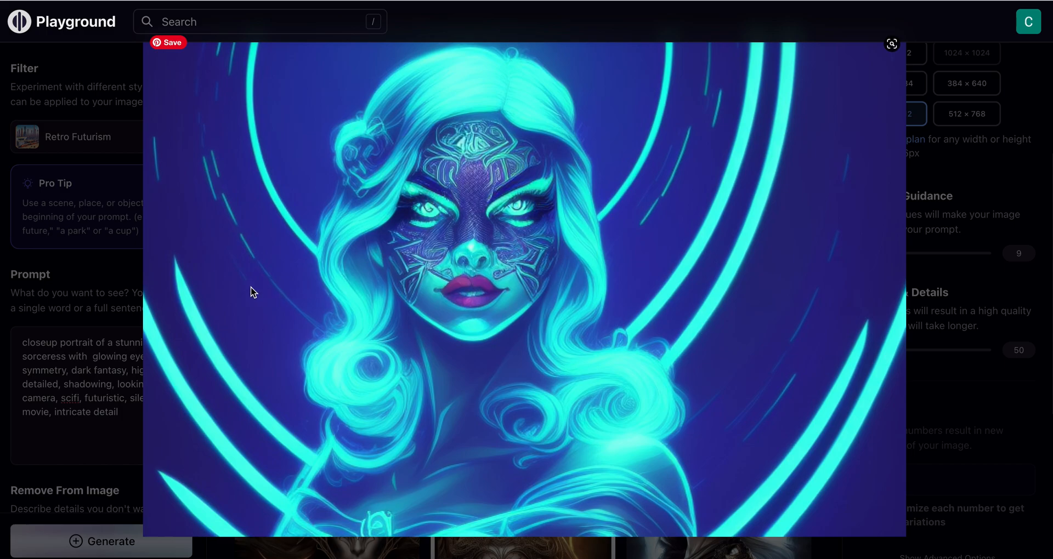
pyautogui.click(640, 270)
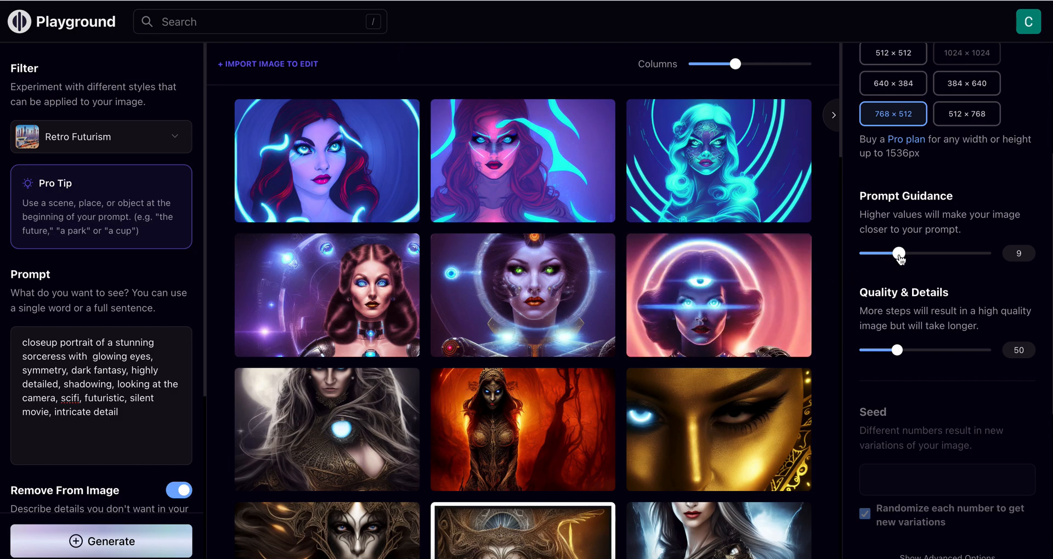
# Generate another Retro Futurism batch with prompt guidance 10 and compare the new portraits with the previous ones
pyautogui.moveTo(902, 257); pyautogui.dragTo(904, 258)
pyautogui.click(118, 541)
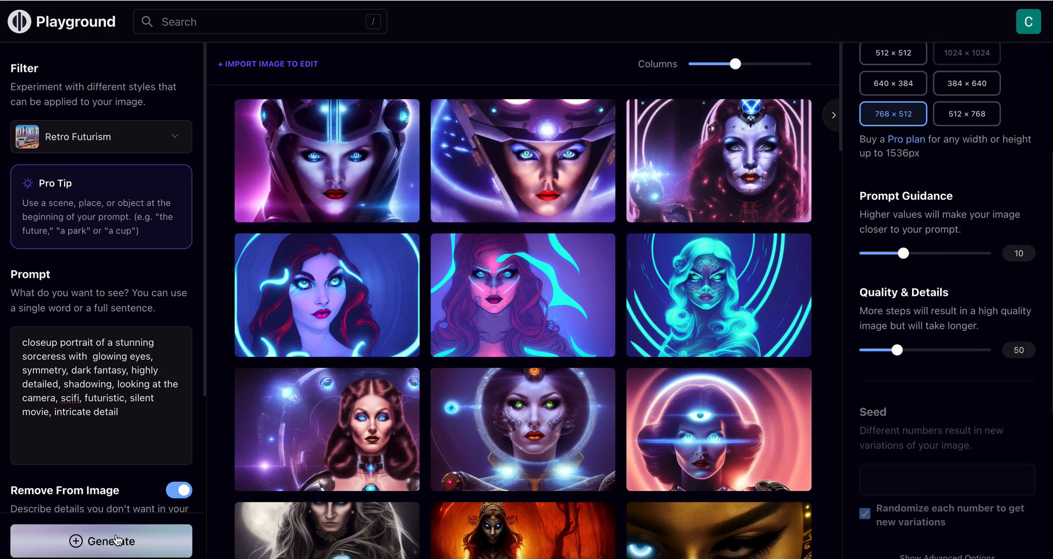
pyautogui.moveTo(529, 398)
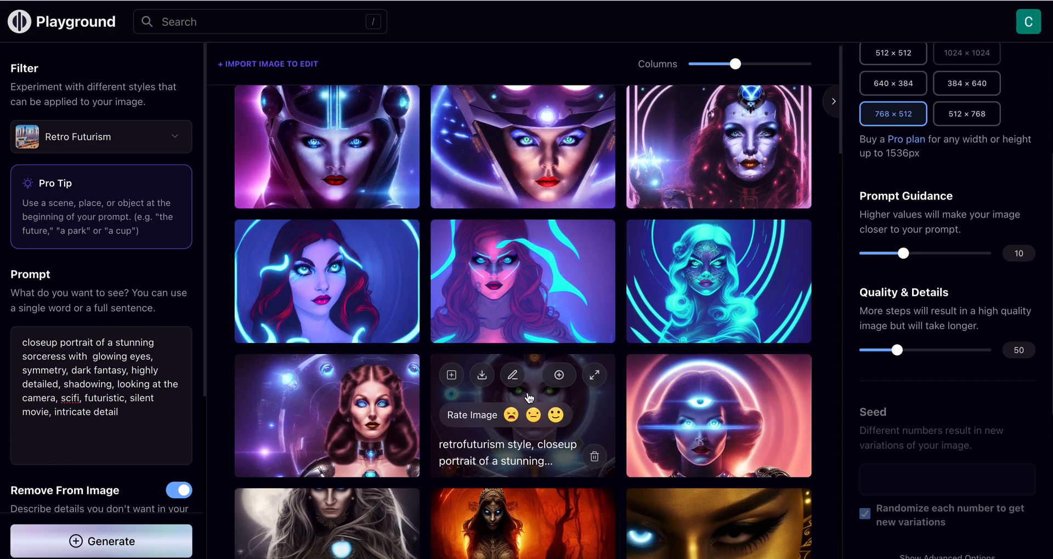
pyautogui.scroll(-2, 560, 343)
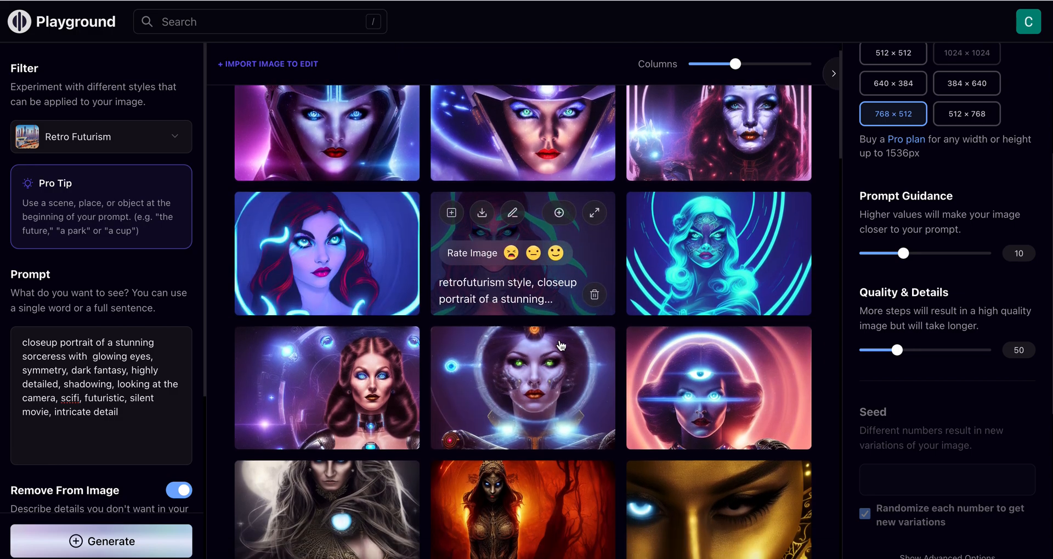
pyautogui.scroll(2, 559, 343)
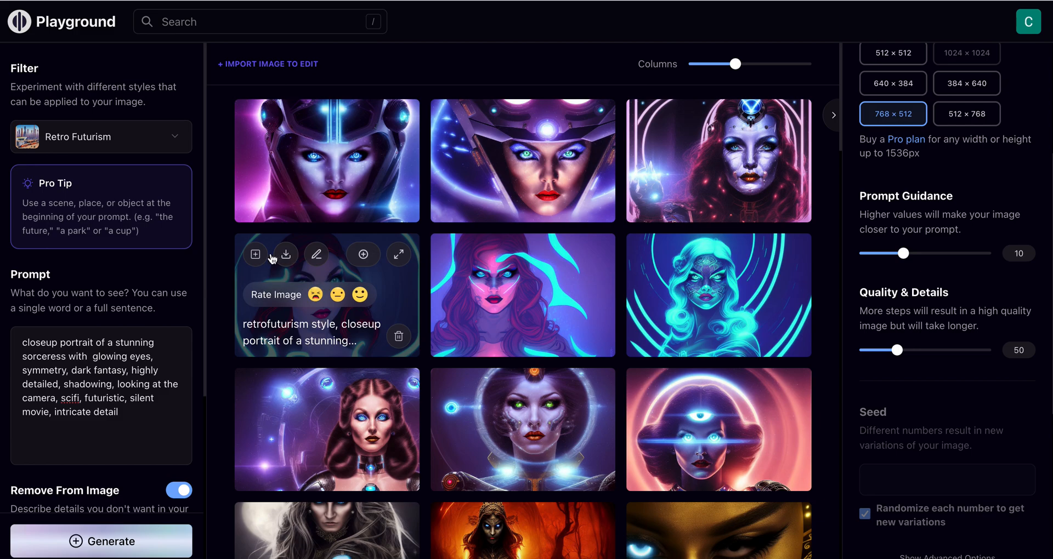
# View the newest portraits with the angular glowing helmet and with the crimson hair and blue forehead jewel at full size
pyautogui.moveTo(539, 175)
pyautogui.click(594, 120)
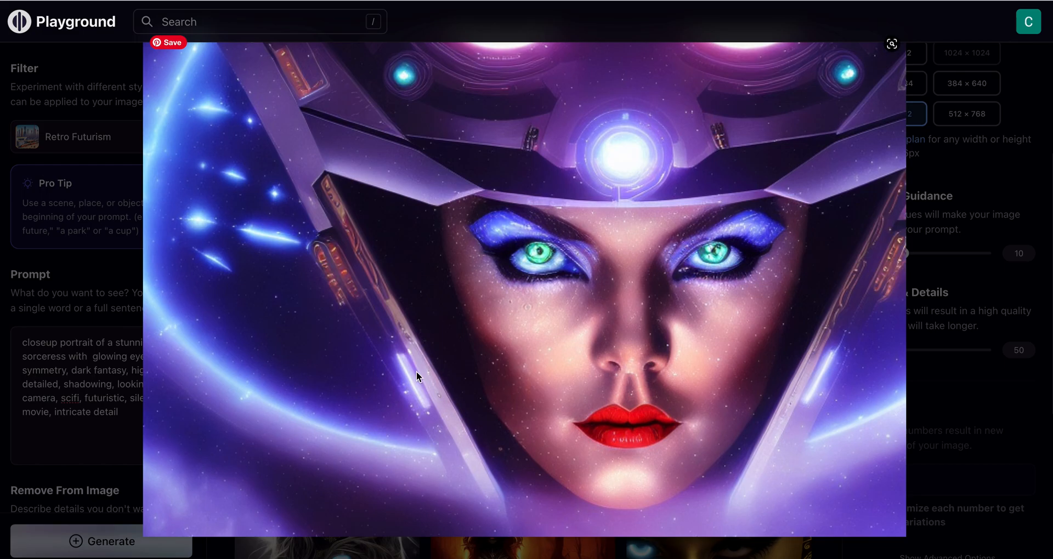
pyautogui.click(624, 161)
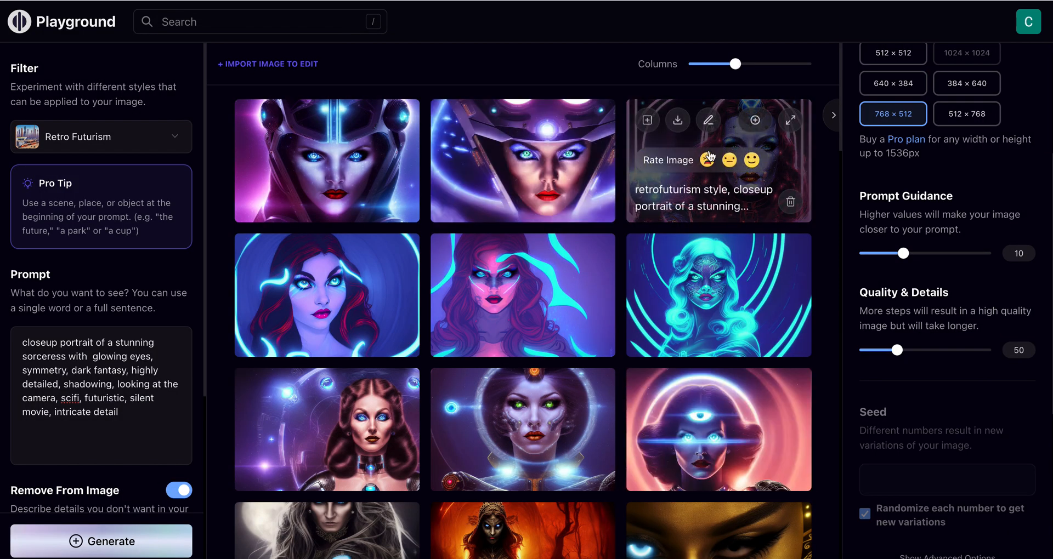
pyautogui.click(792, 122)
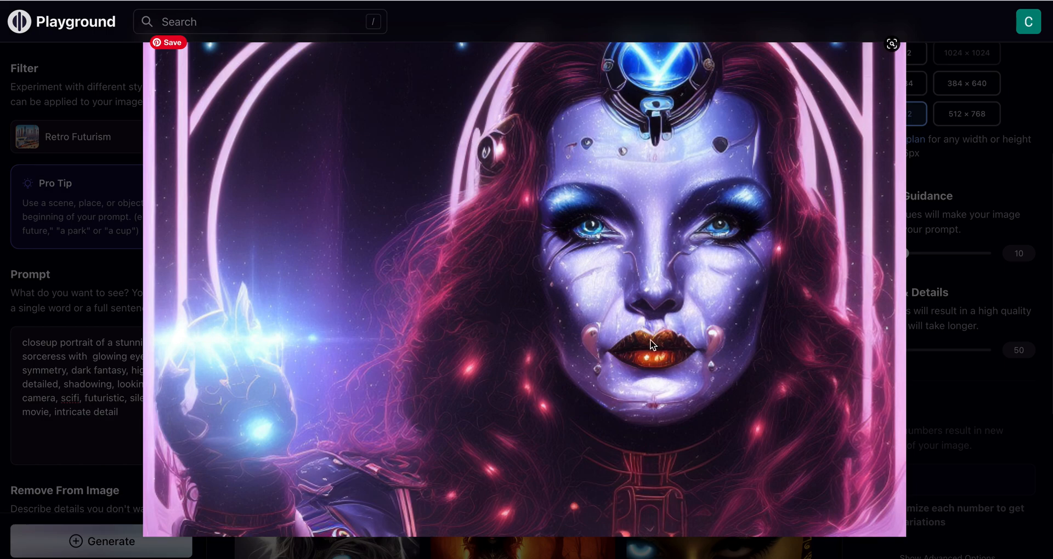
pyautogui.click(592, 267)
# Generate another batch of three 768 × 512 Retro Futurism portraits with prompt guidance 10
pyautogui.scroll(-1, 573, 463)
pyautogui.scroll(-2, 573, 464)
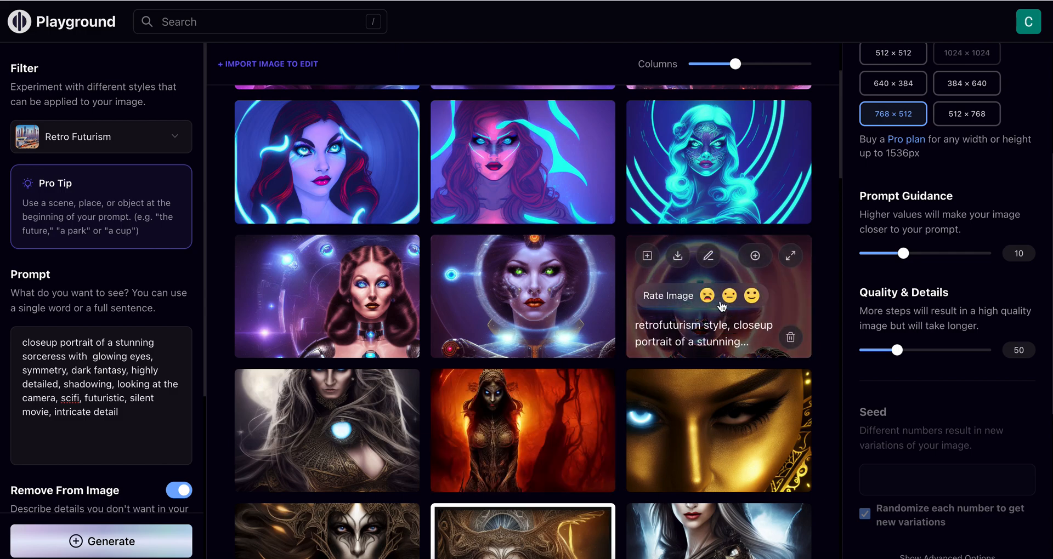
pyautogui.scroll(3, 533, 425)
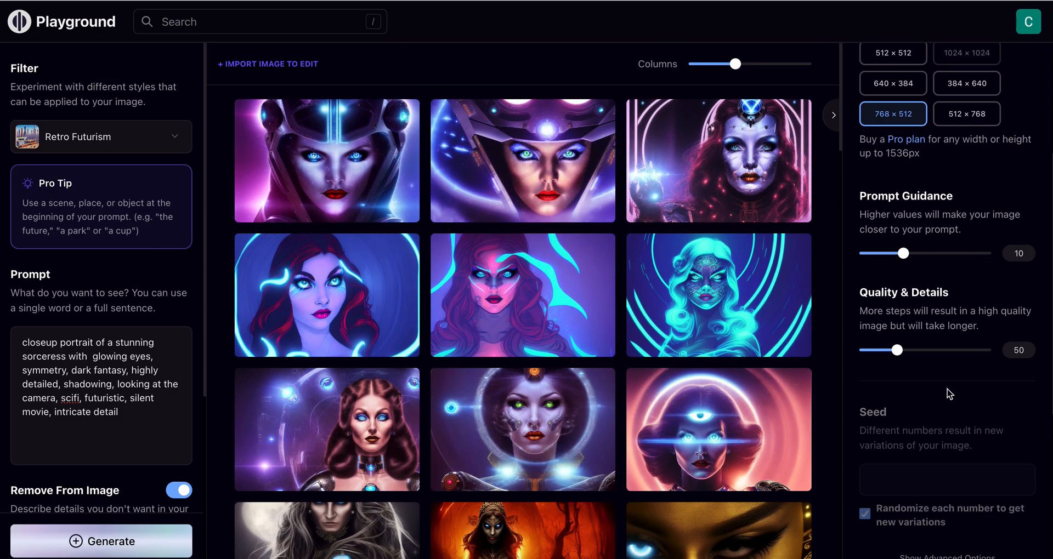
pyautogui.scroll(1, 954, 400)
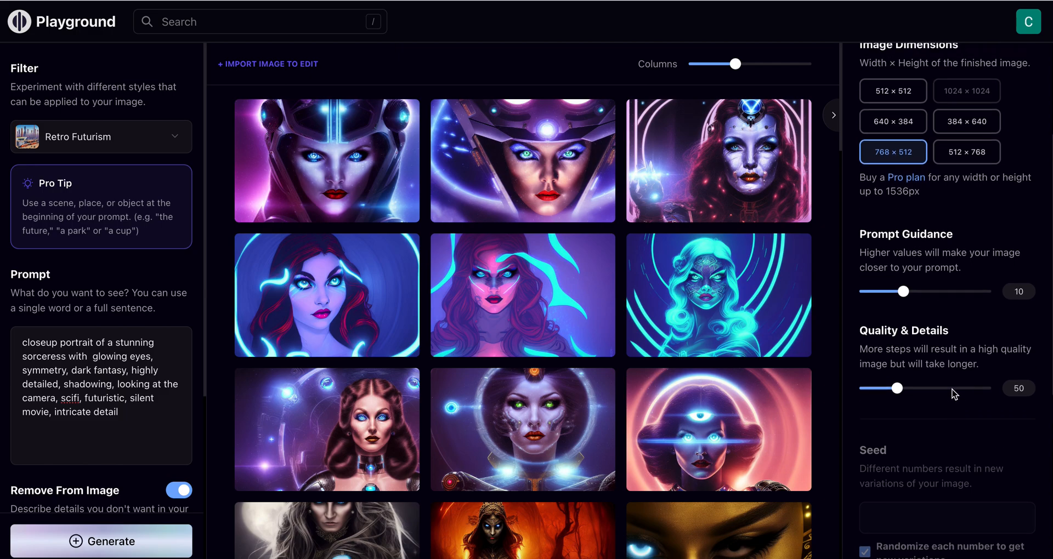
pyautogui.scroll(-4, 955, 394)
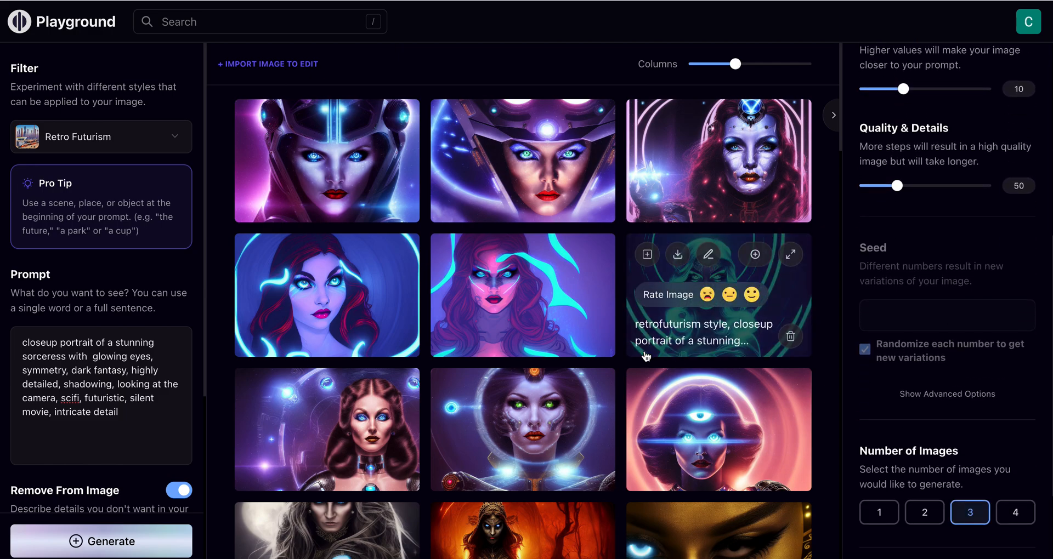
pyautogui.click(125, 542)
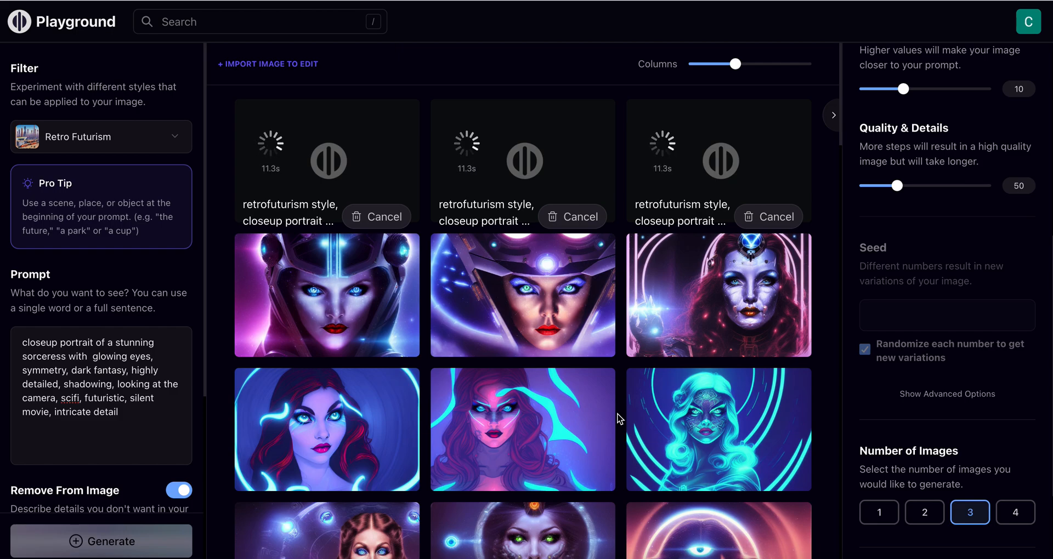
# Add "off centre" to the end of the prompt and generate a new batch of portraits
pyautogui.moveTo(486, 421)
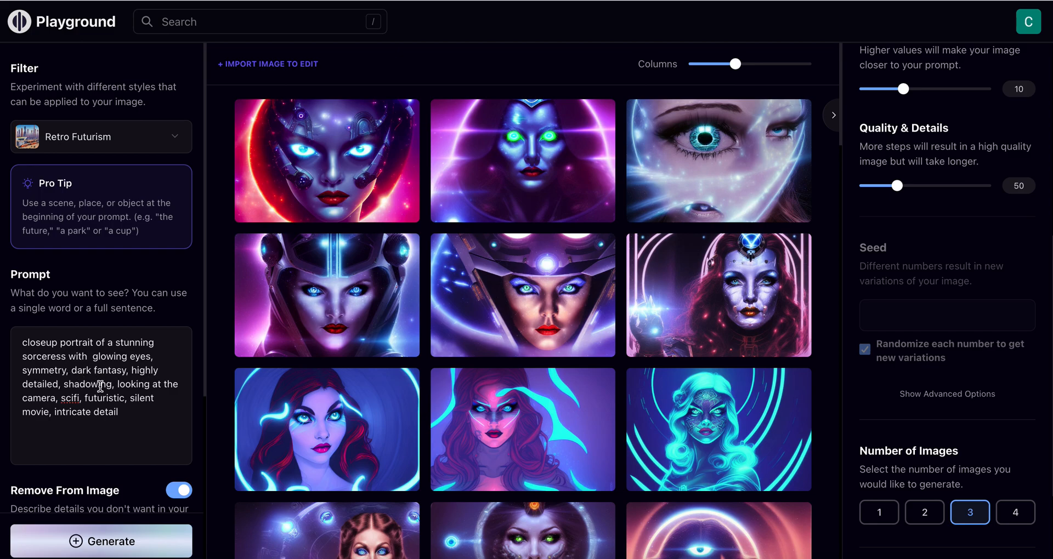
pyautogui.click(130, 413)
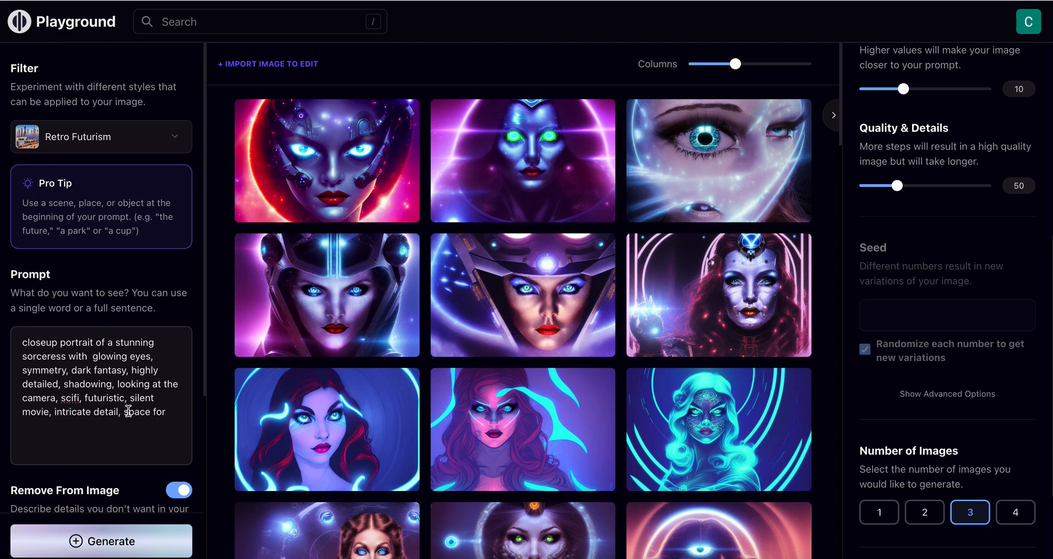
pyautogui.moveTo(123, 414); pyautogui.dragTo(170, 417)
pyautogui.write('off centre')
pyautogui.click(113, 548)
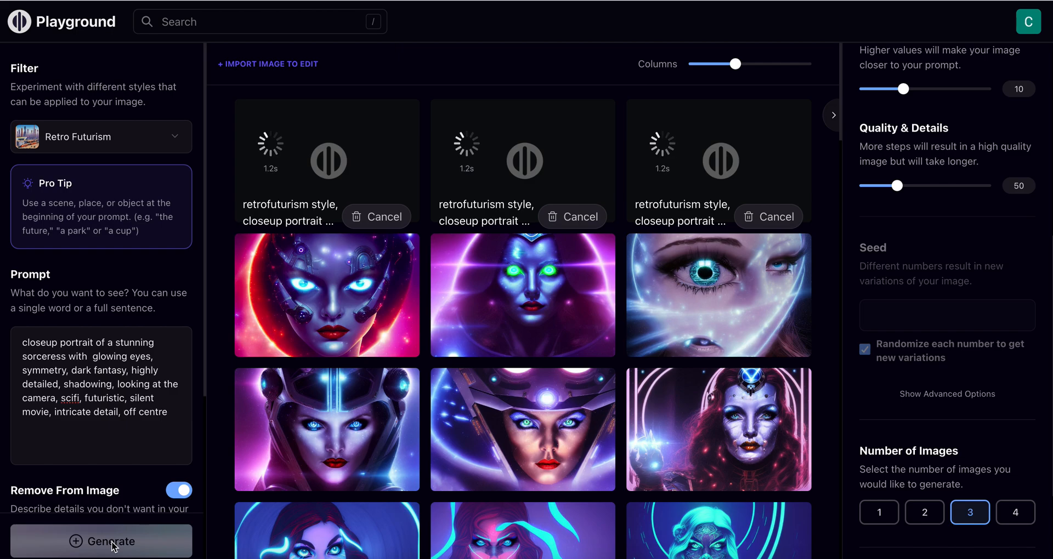
# Browse the earlier portraits in the gallery while the off-centre batch is being generated
pyautogui.scroll(-5, 570, 465)
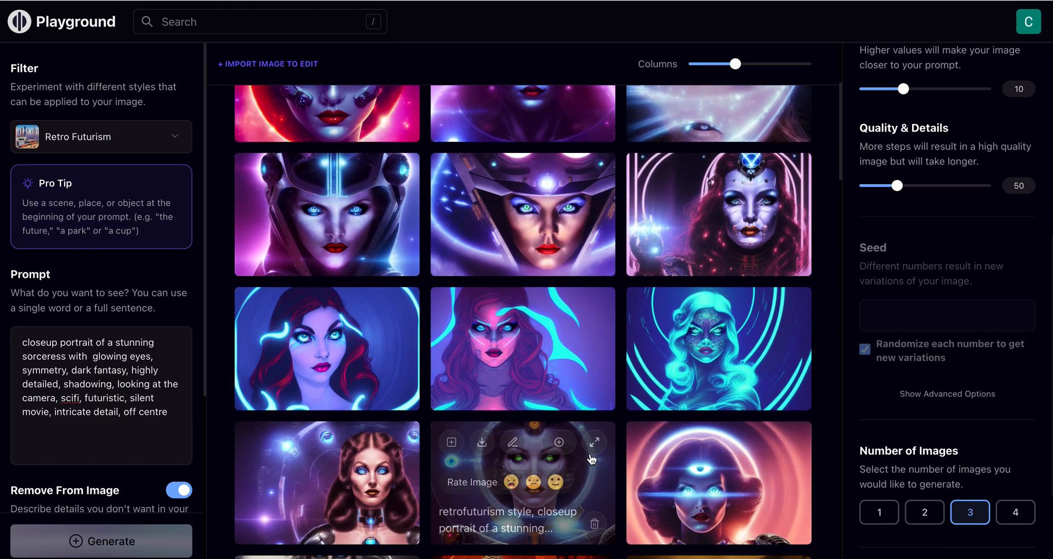
pyautogui.scroll(-2, 591, 459)
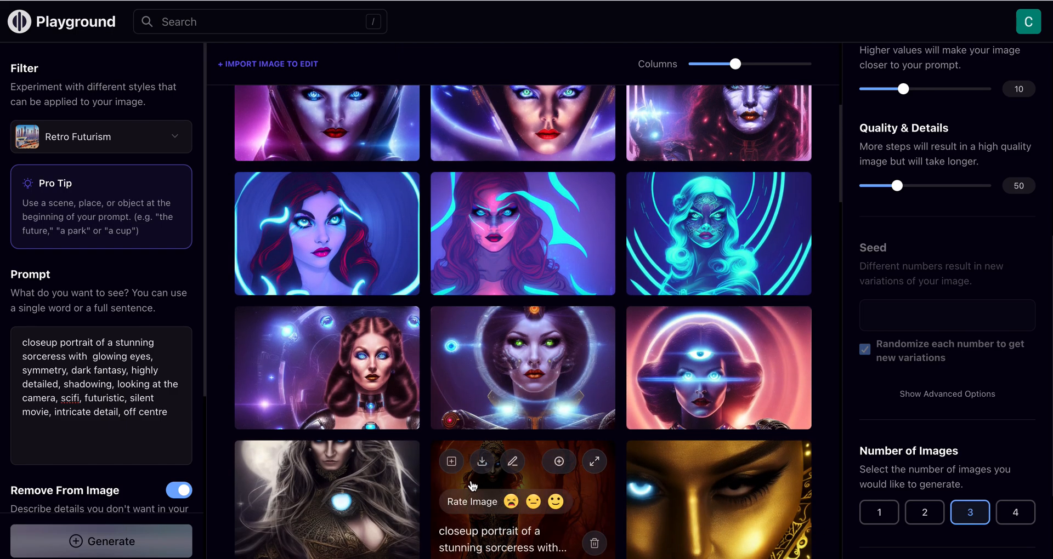
pyautogui.scroll(5, 578, 349)
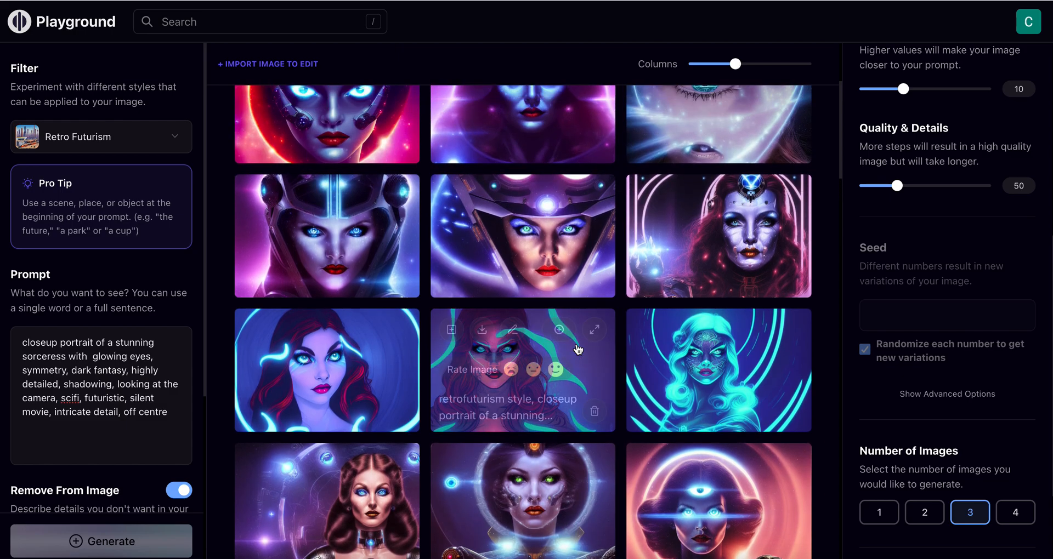
pyautogui.scroll(2, 578, 349)
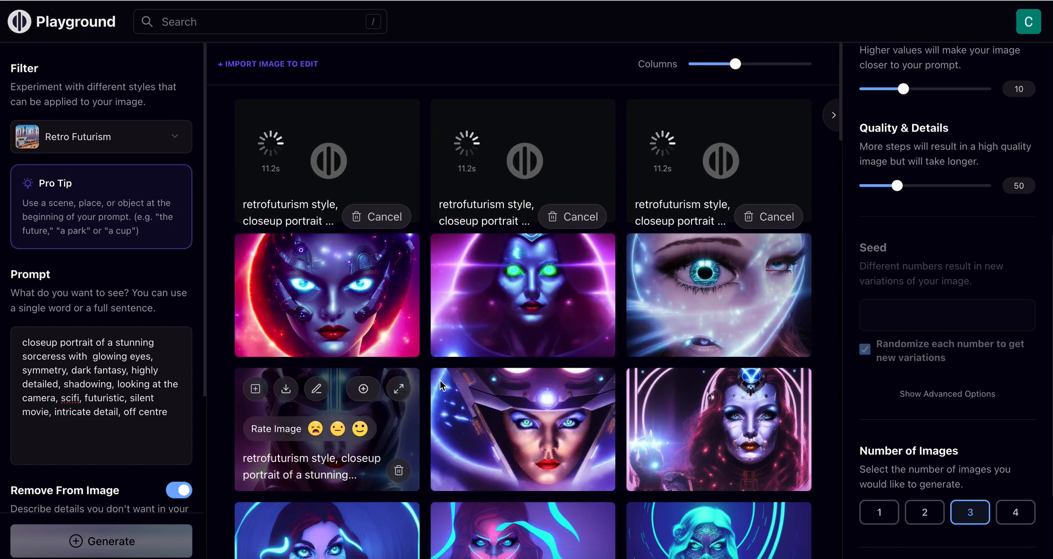
pyautogui.moveTo(645, 404)
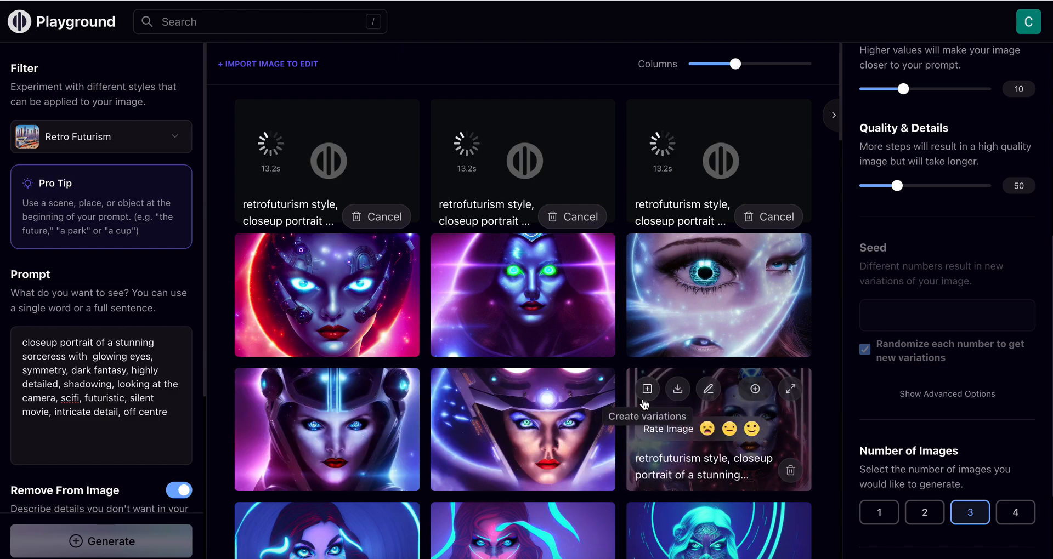
pyautogui.moveTo(471, 399)
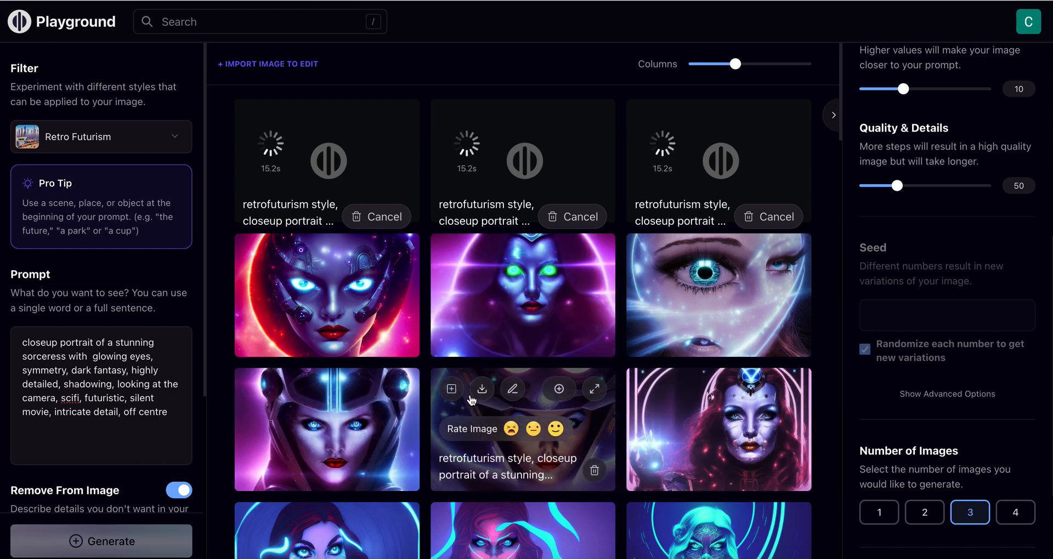
# View the new off-centre portrait with the hooded space helmet and purple background at full size
pyautogui.moveTo(512, 307)
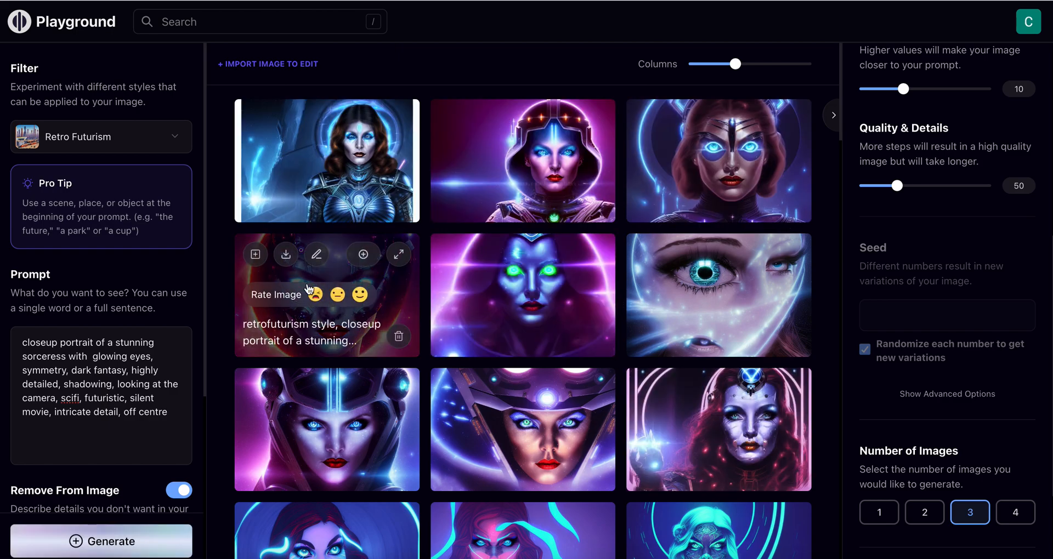
pyautogui.moveTo(580, 145)
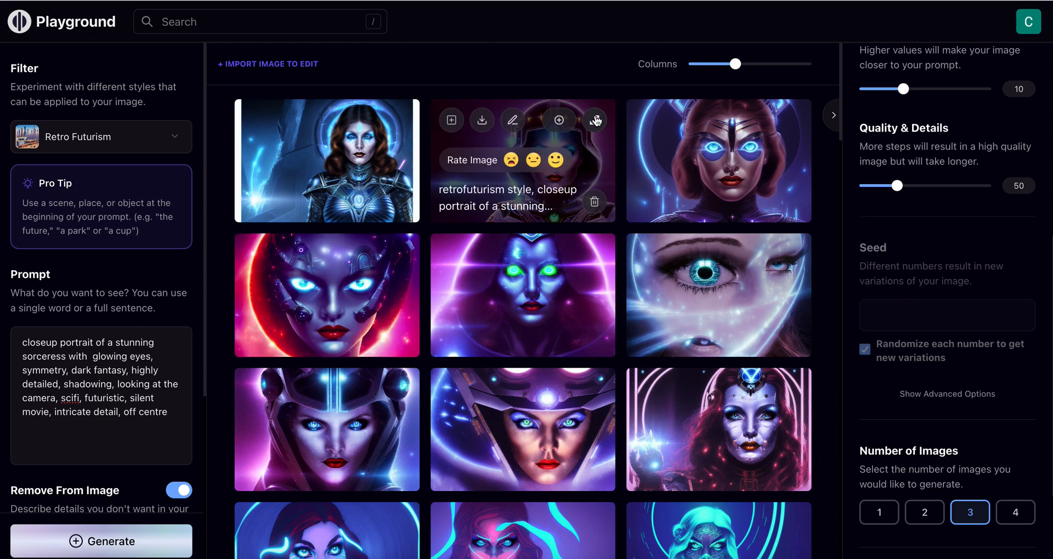
pyautogui.click(596, 121)
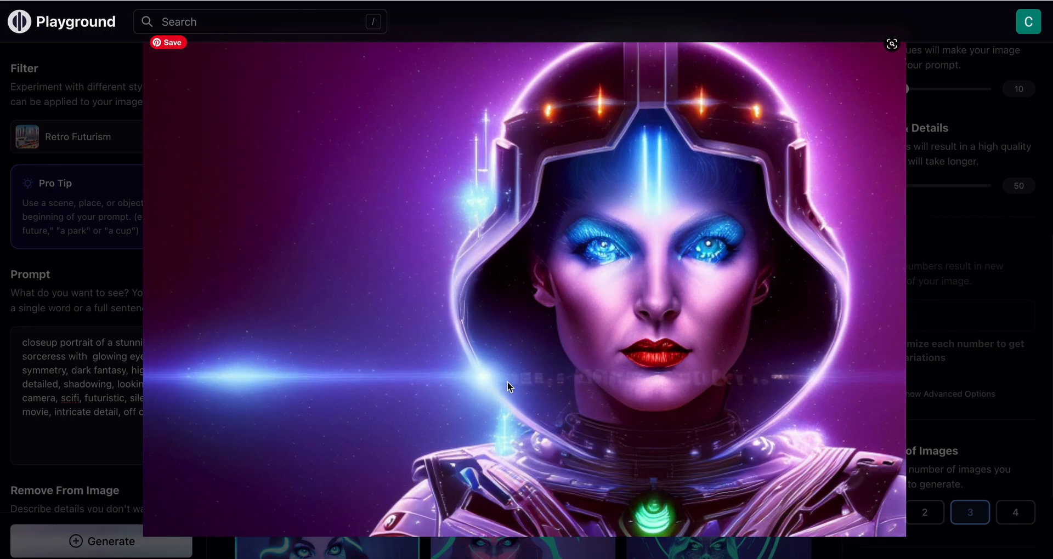
pyautogui.press('Escape')
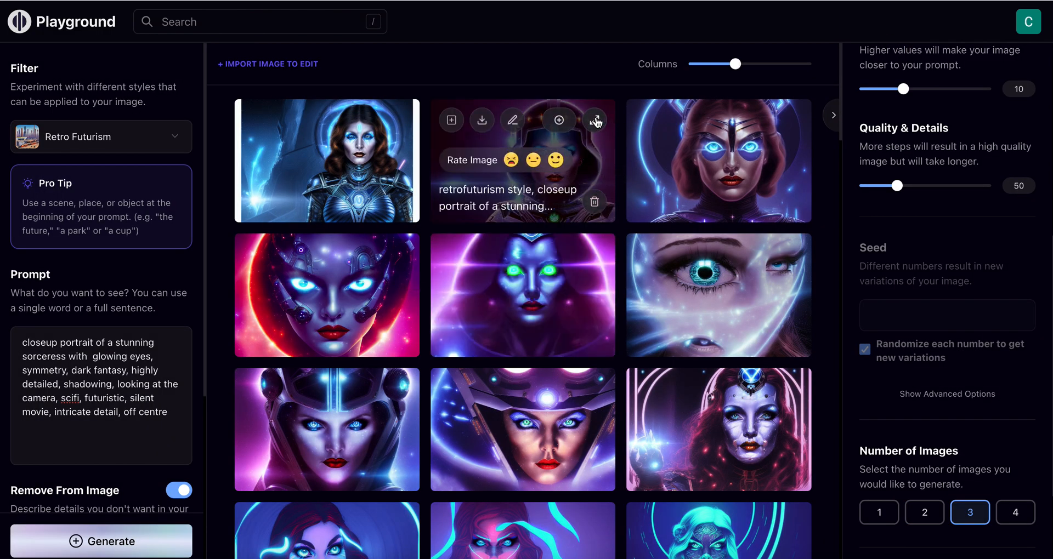
pyautogui.click(594, 121)
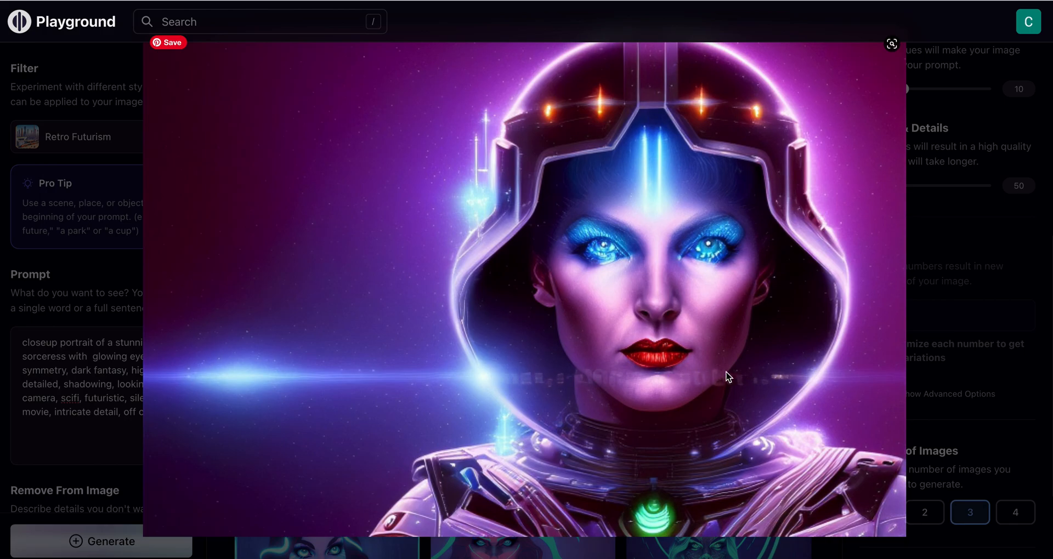
pyautogui.click(528, 209)
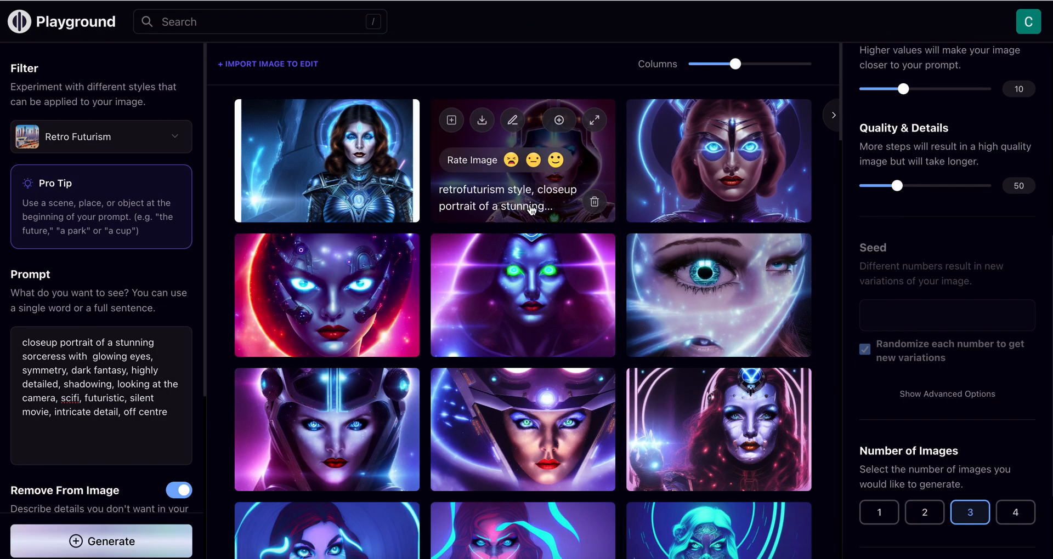
# View the new portraits with the blue armour and with the glowing eyes and auburn hair at full size
pyautogui.moveTo(379, 198)
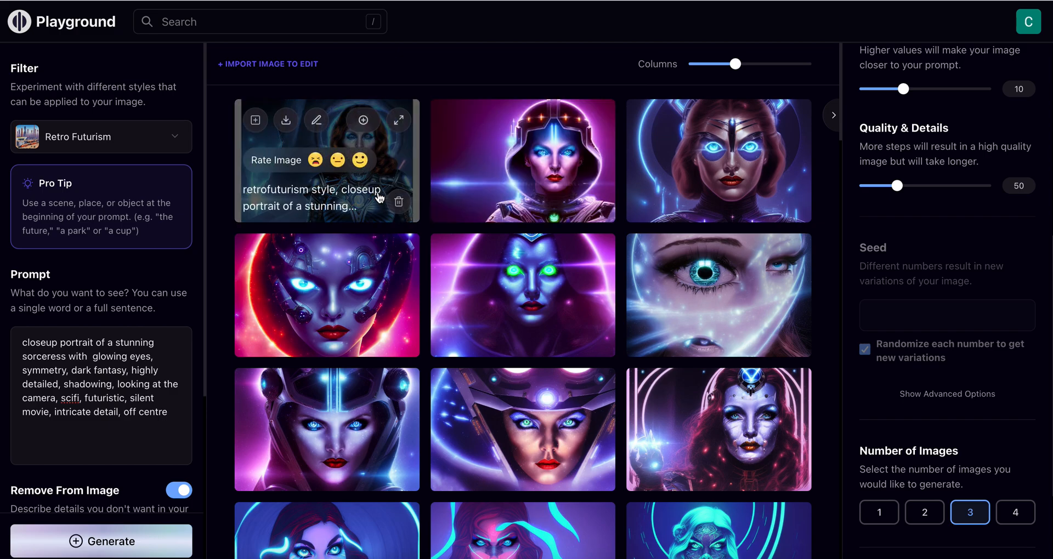
pyautogui.click(400, 121)
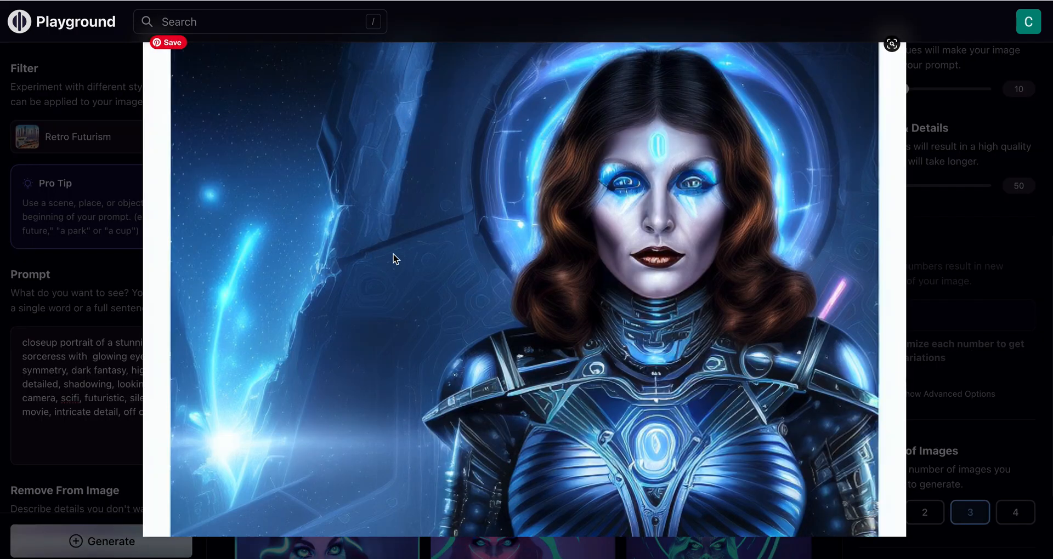
pyautogui.click(560, 276)
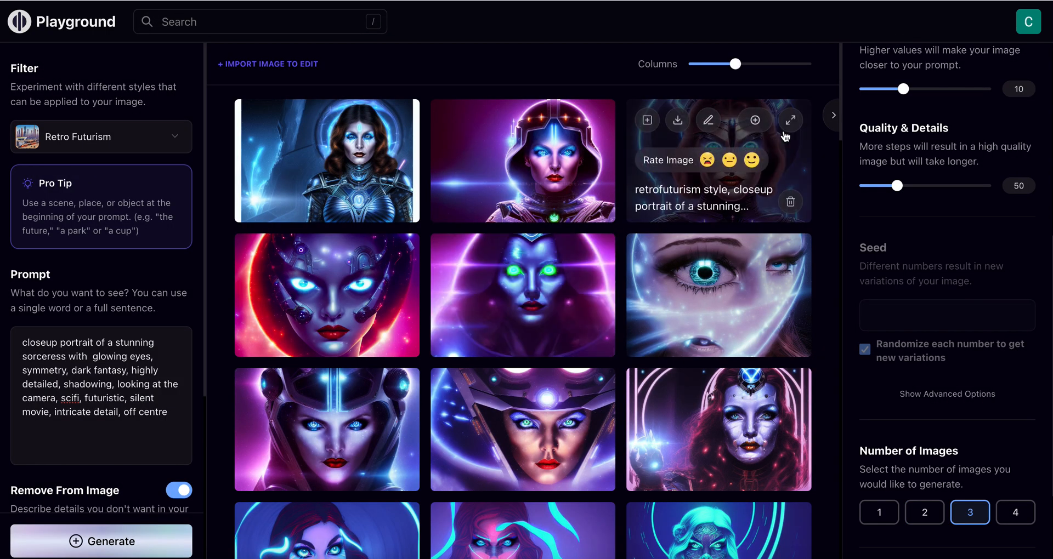
pyautogui.click(790, 125)
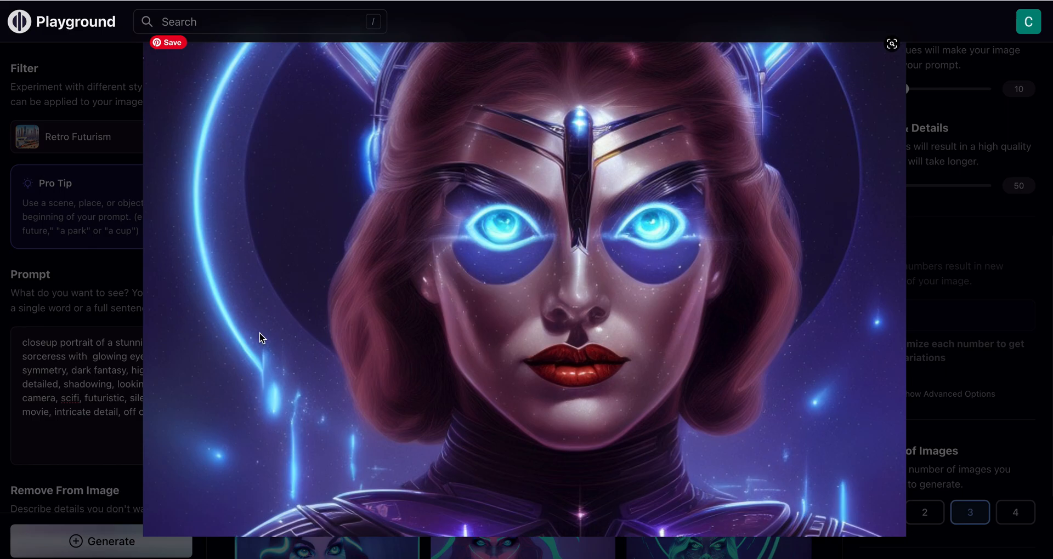
pyautogui.click(648, 270)
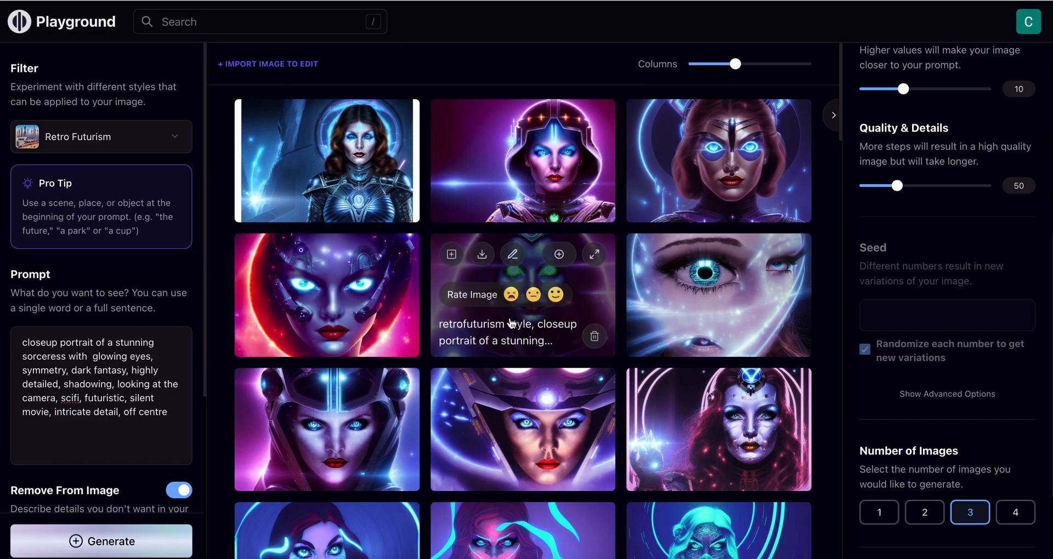
# Compare the off-centre portraits with the earlier batches in the gallery
pyautogui.scroll(-3, 522, 322)
pyautogui.scroll(3, 522, 322)
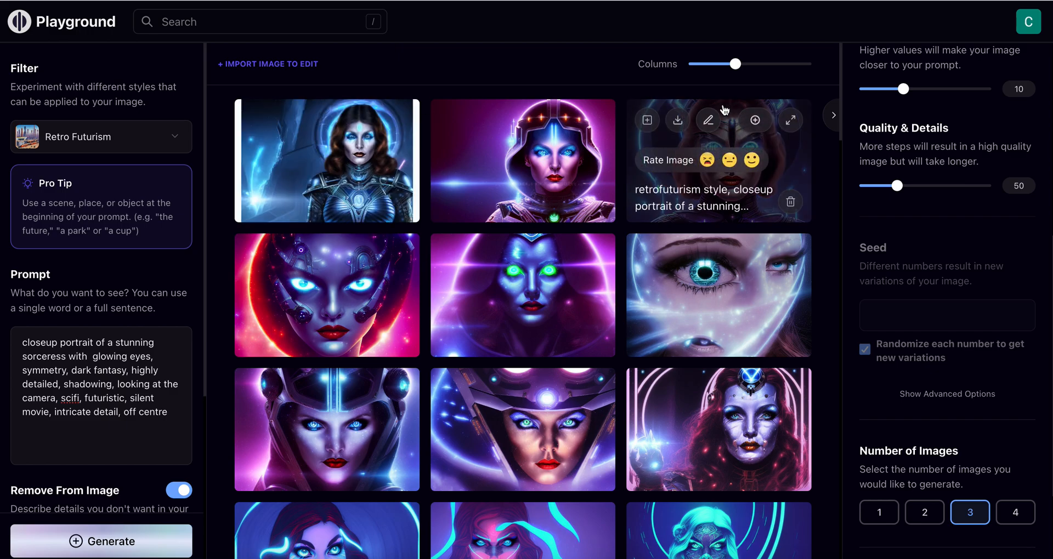
pyautogui.scroll(-2, 524, 329)
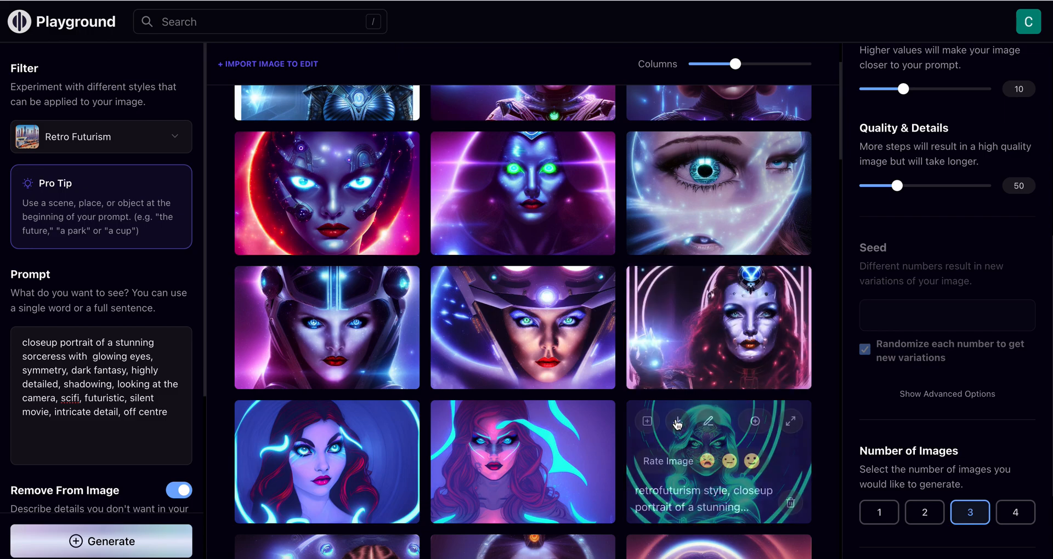
pyautogui.scroll(-4, 680, 384)
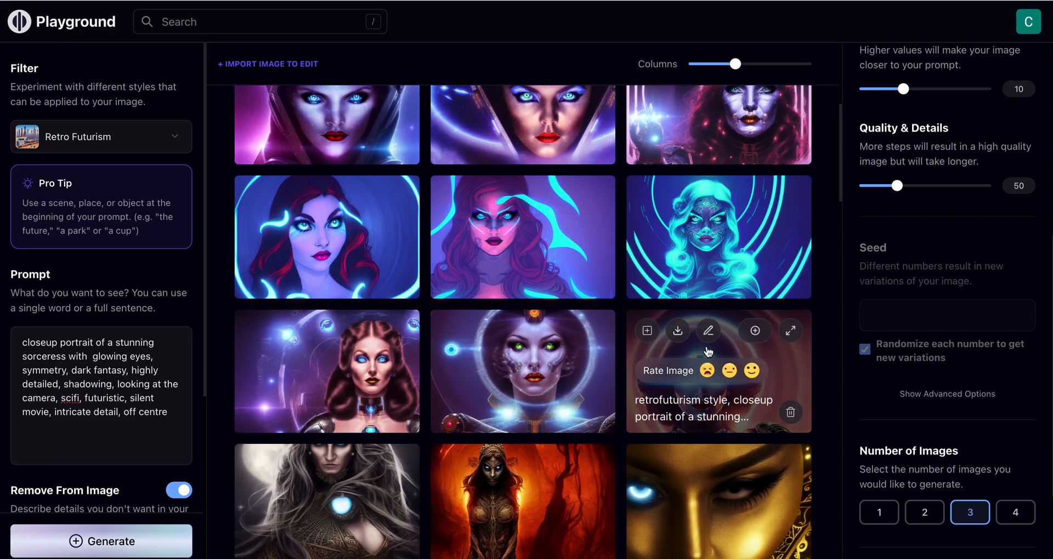
pyautogui.scroll(2, 416, 352)
pyautogui.scroll(4, 416, 352)
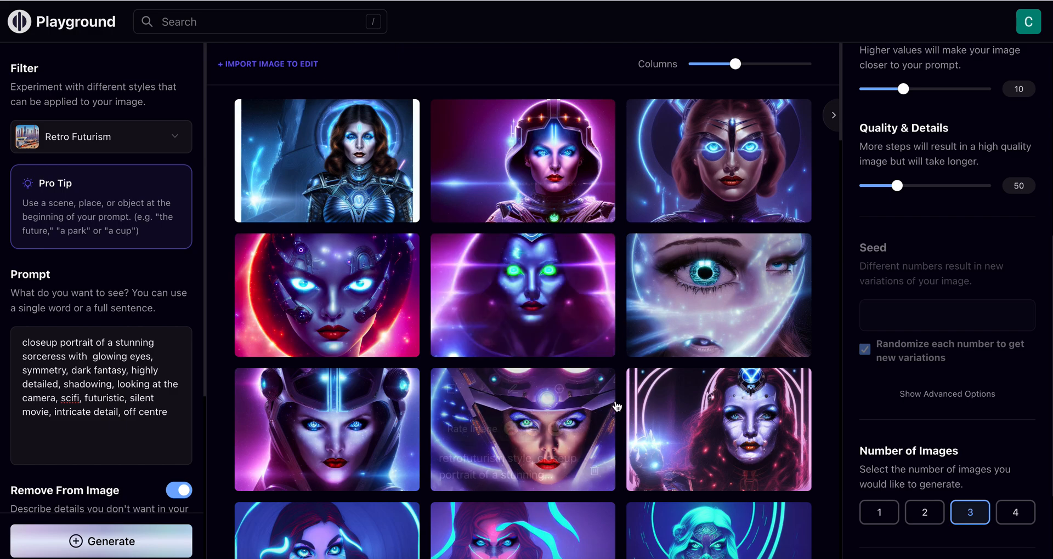
pyautogui.press('super+shift+5')
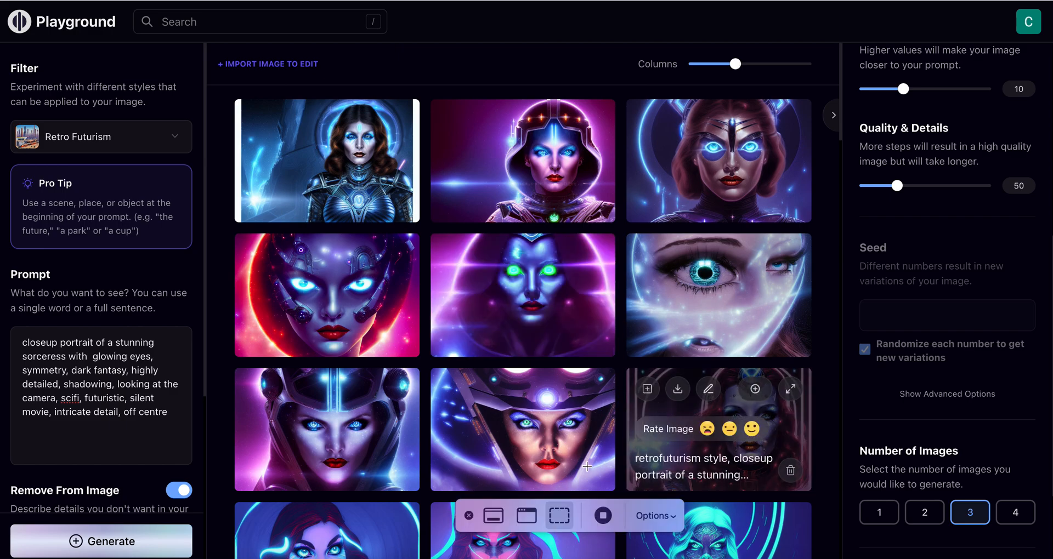